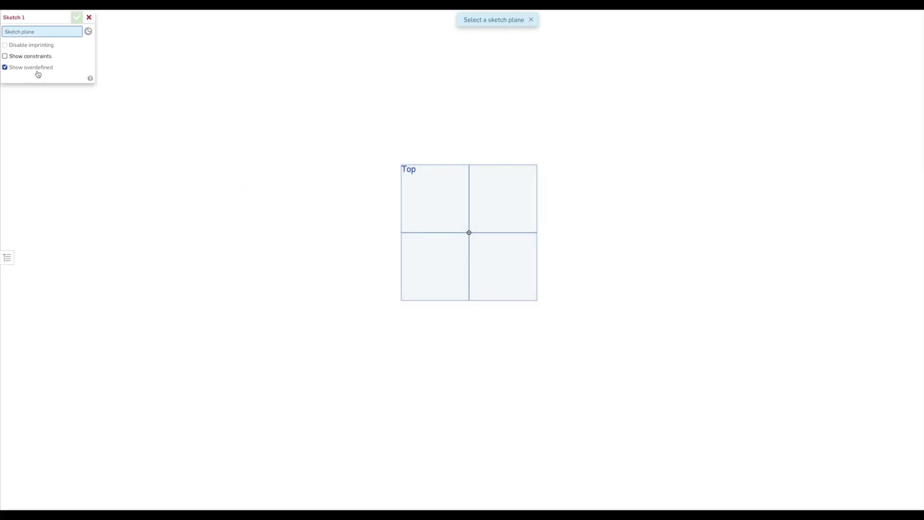
# On the Top plane, draw an outer and an inner circle, both centred on the origin
pyautogui.click(428, 204)
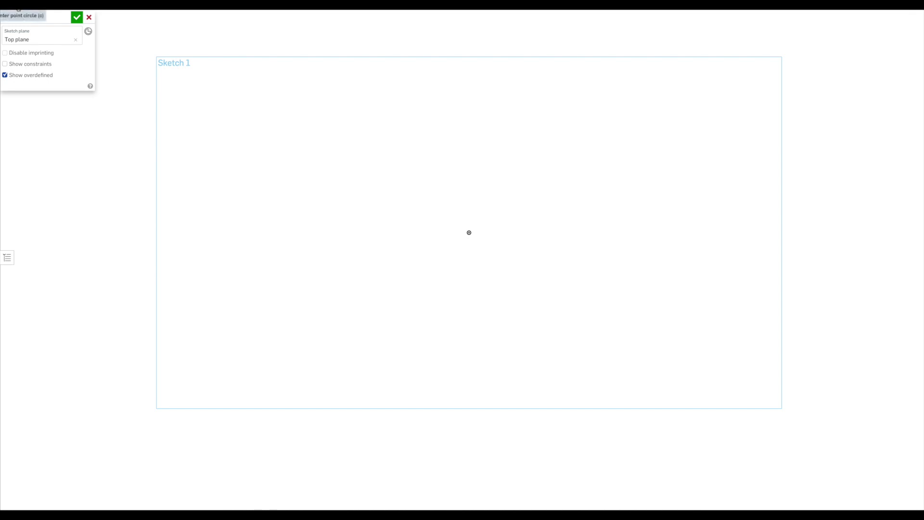
pyautogui.click(172, 111)
pyautogui.click(469, 232)
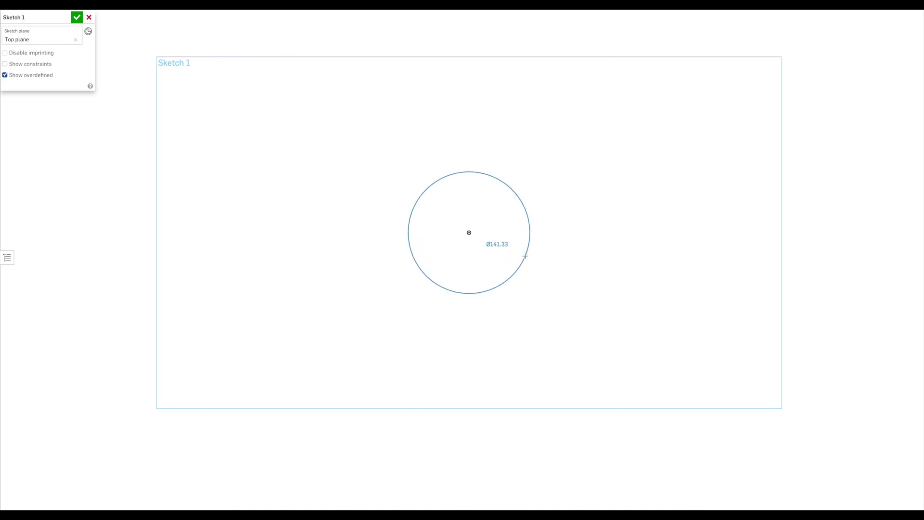
pyautogui.click(523, 255)
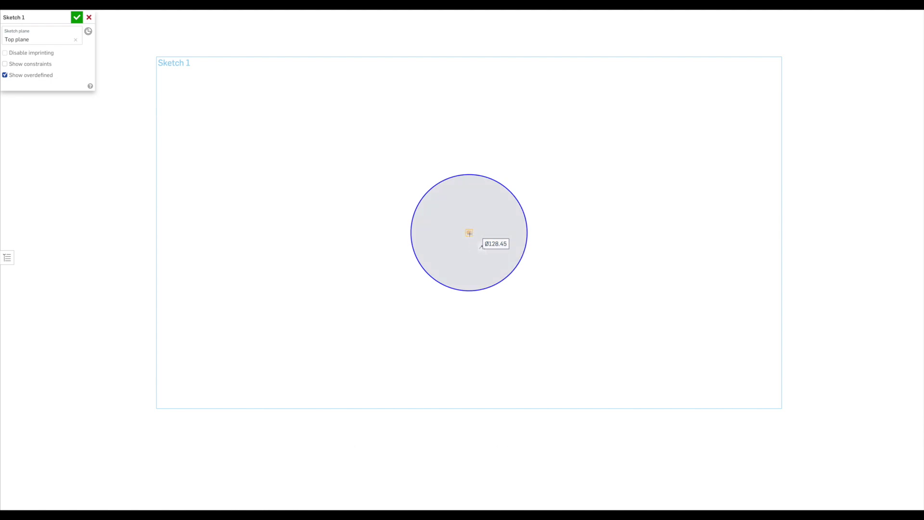
pyautogui.press('d')
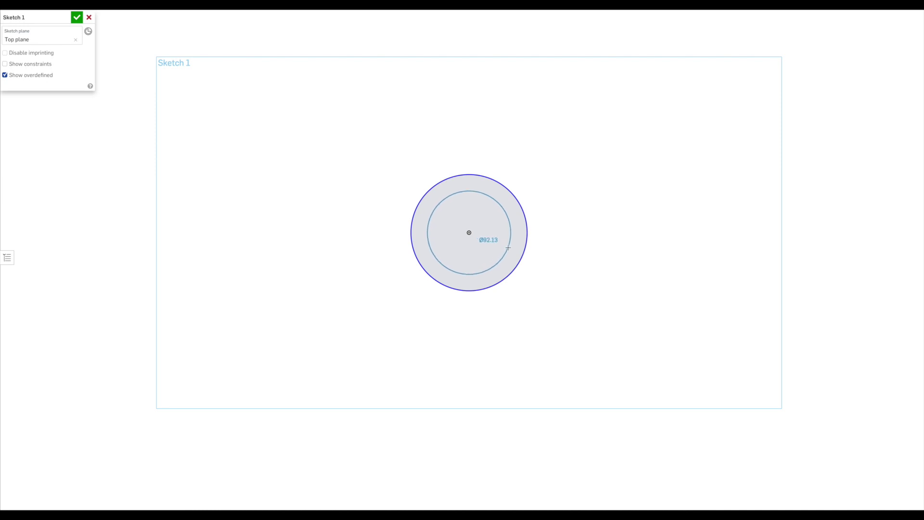
pyautogui.click(510, 249)
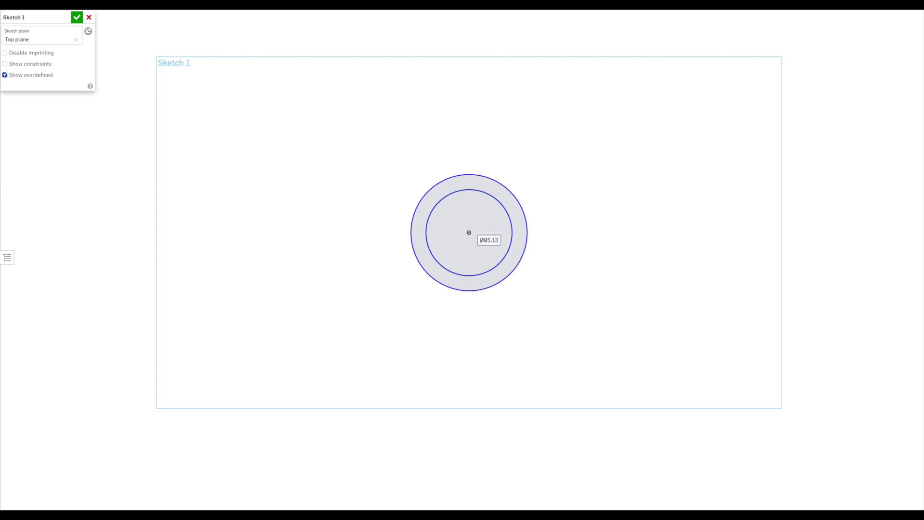
pyautogui.click(469, 233)
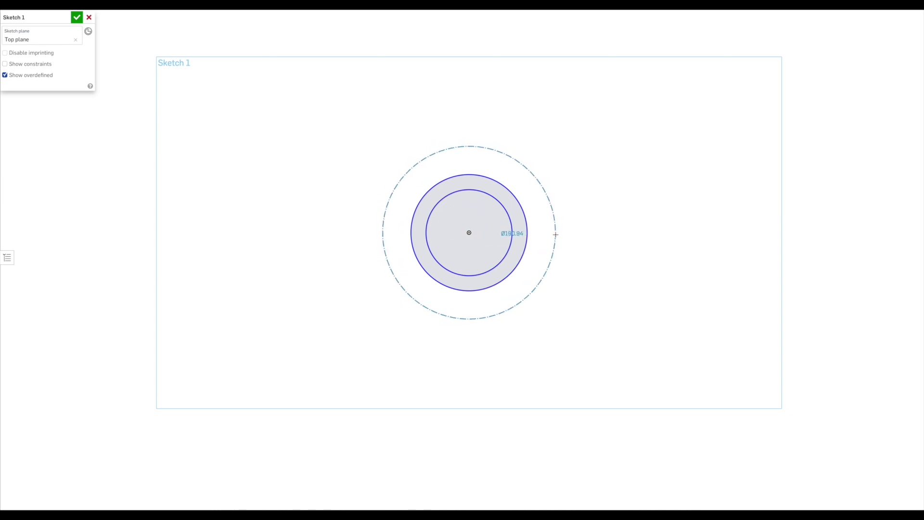
pyautogui.press('Escape')
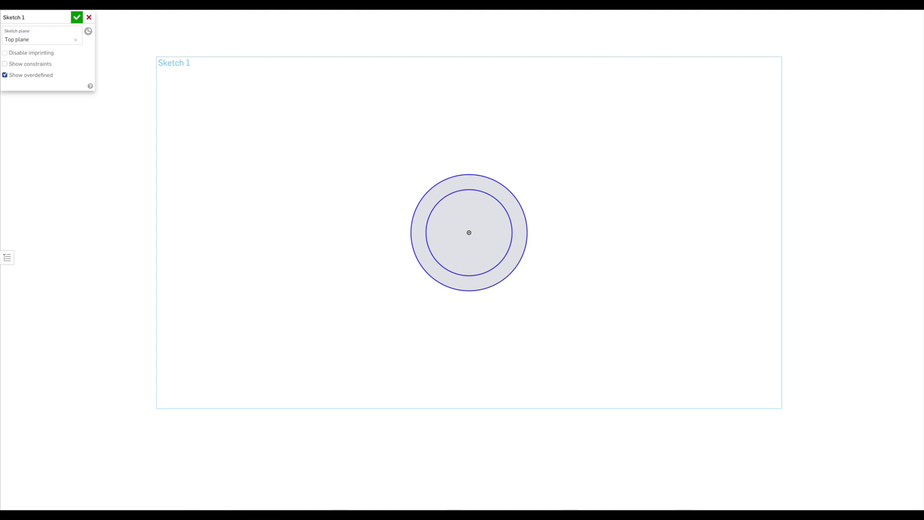
pyautogui.click(63, 5)
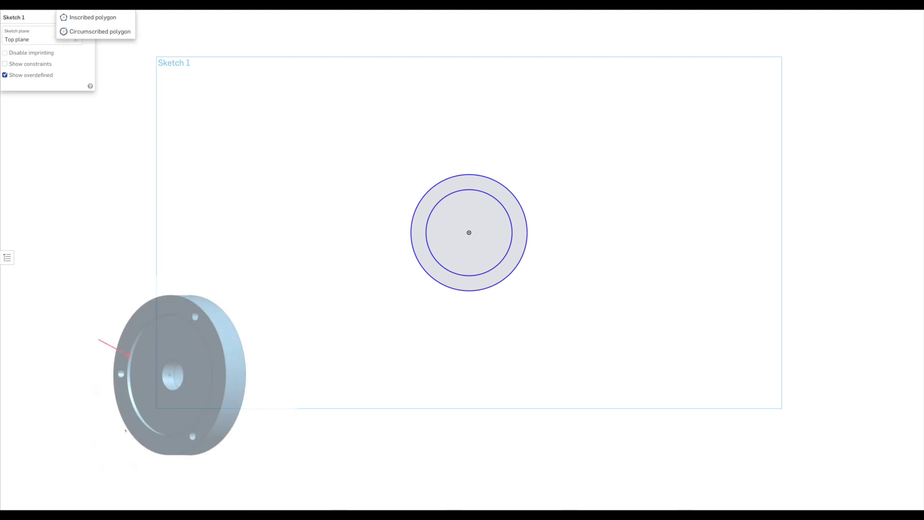
# Draw a circumscribed three-sided polygon centred on the origin, sized between the two circles
pyautogui.click(94, 31)
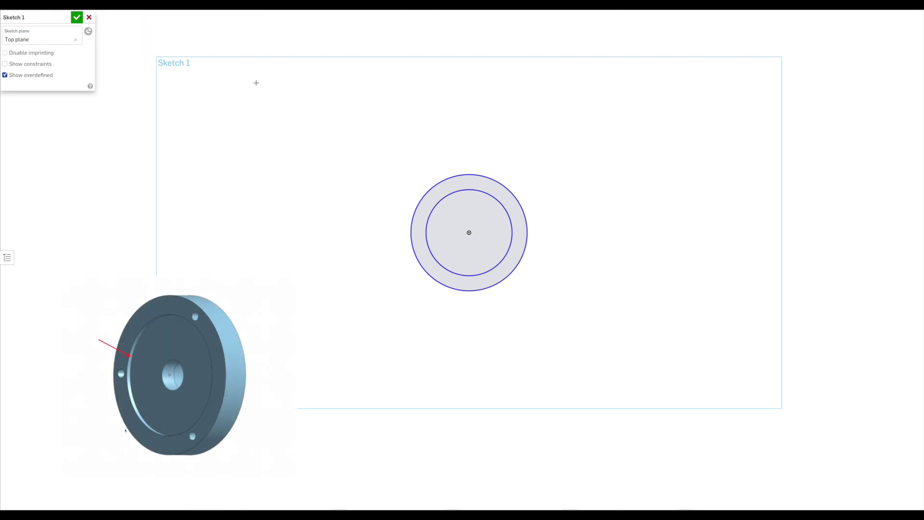
pyautogui.click(469, 232)
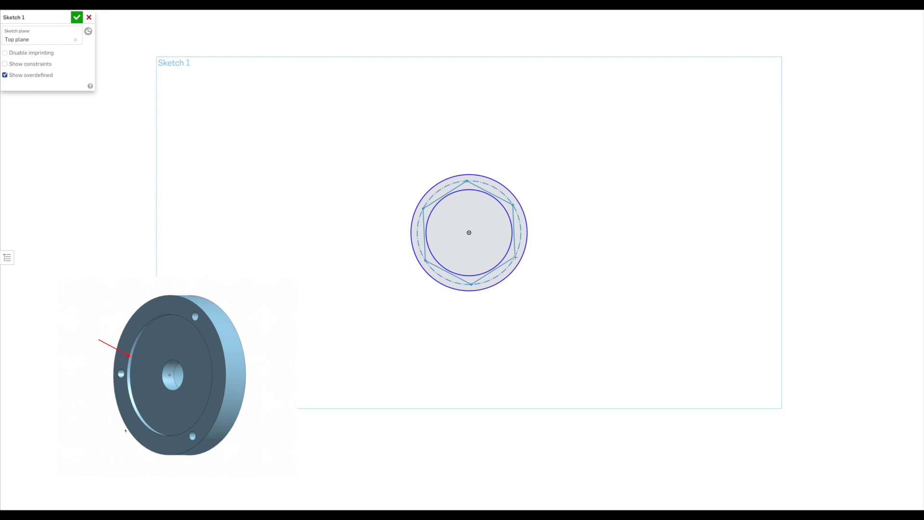
pyautogui.click(515, 258)
pyautogui.click(517, 263)
pyautogui.click(517, 262)
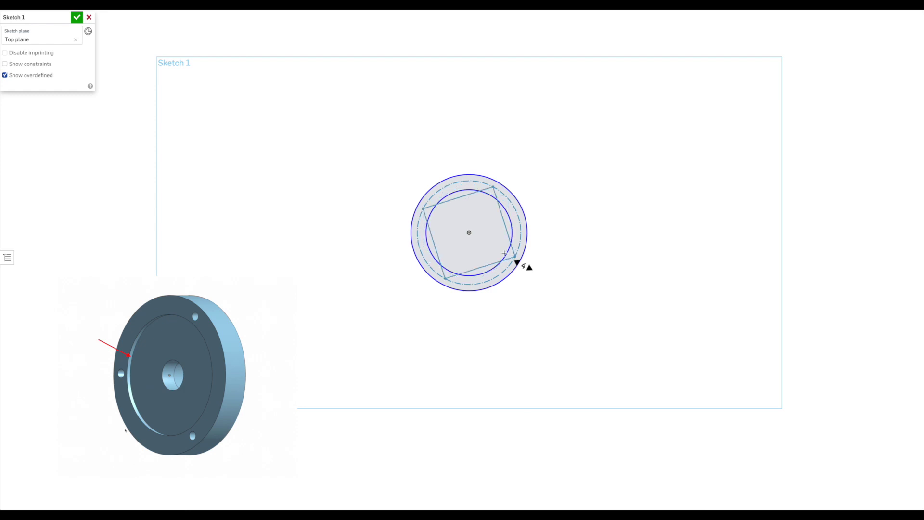
pyautogui.click(517, 262)
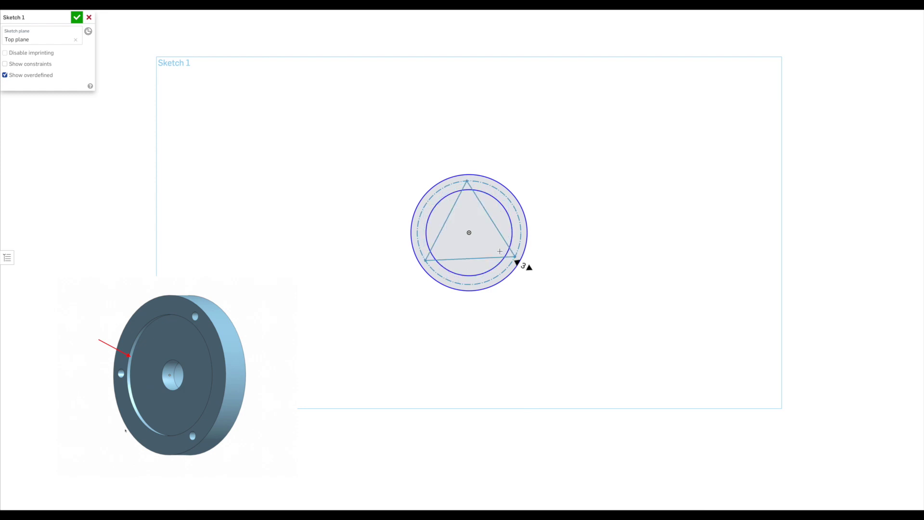
pyautogui.press('Up')
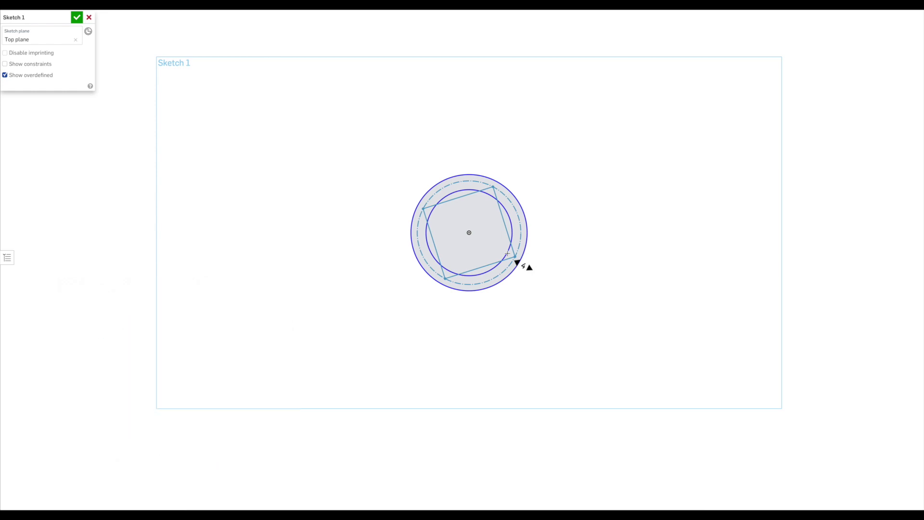
pyautogui.press('Down')
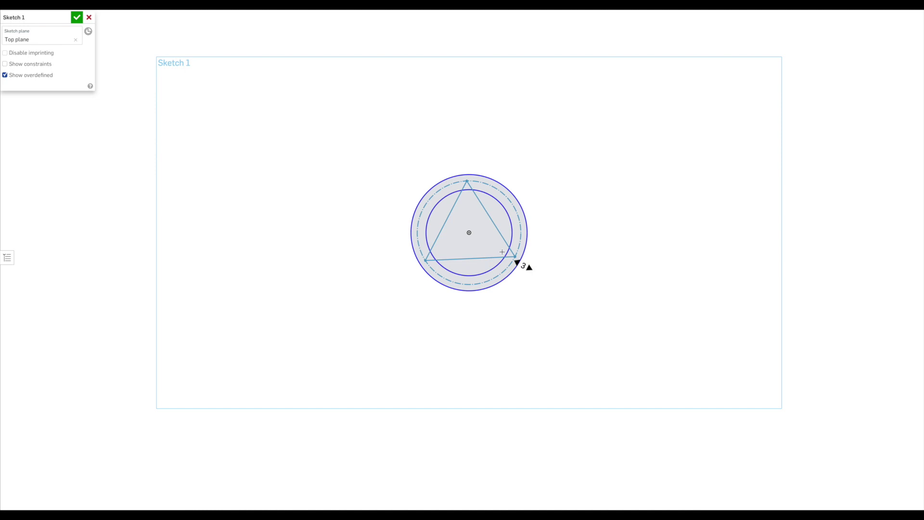
pyautogui.click(502, 251)
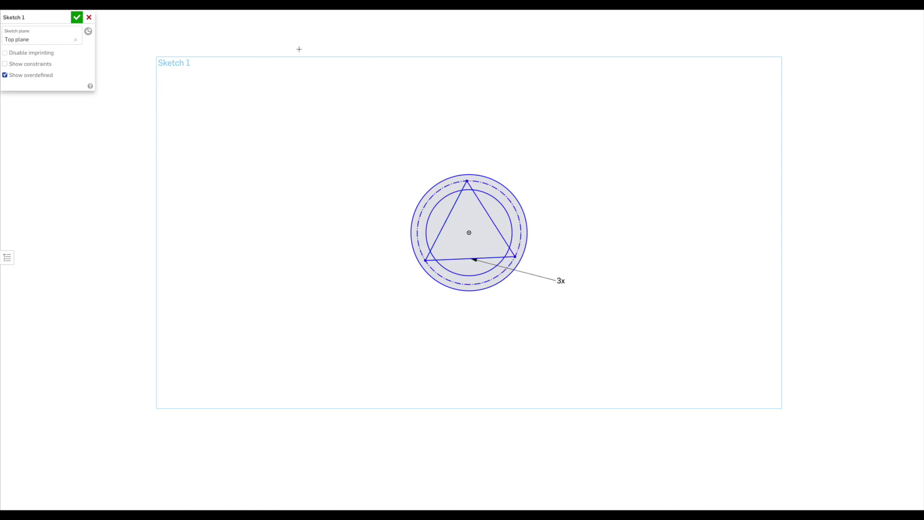
# Dimension the outer circle to Ø125 and the inner circle to Ø95
pyautogui.click(77, 17)
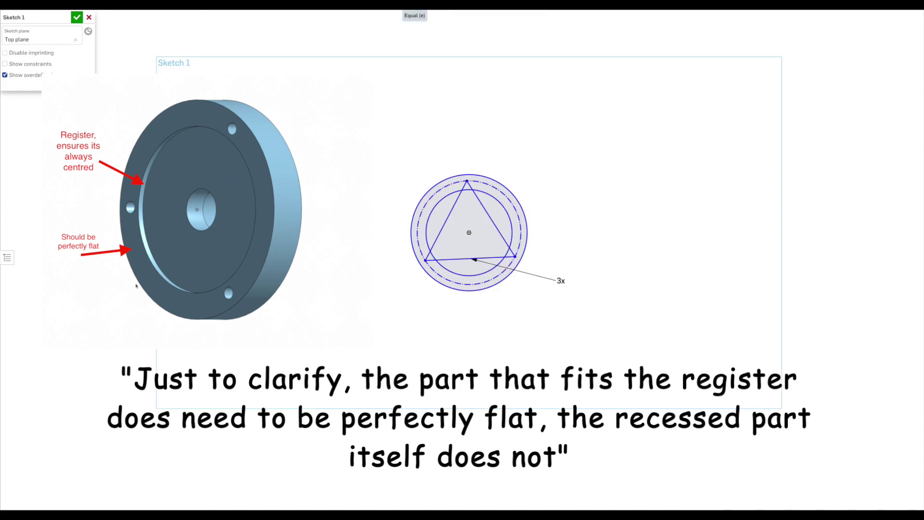
pyautogui.click(516, 195)
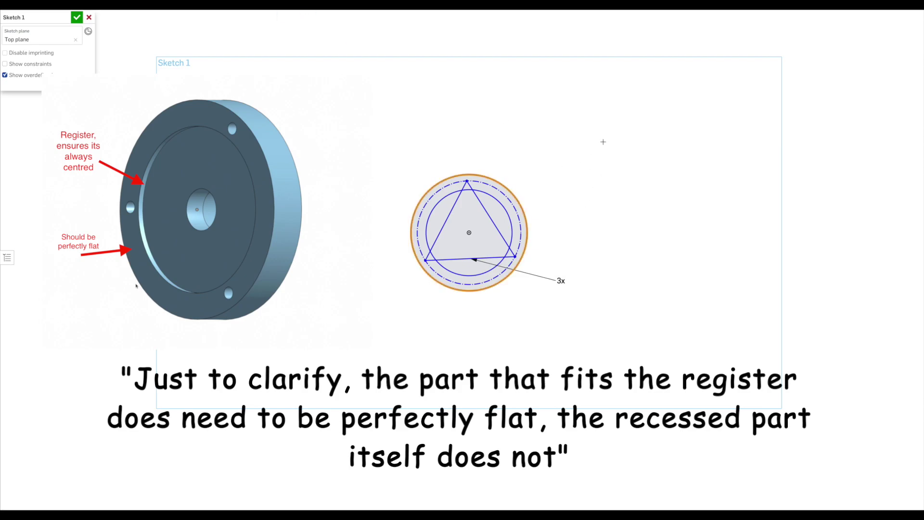
pyautogui.click(577, 147)
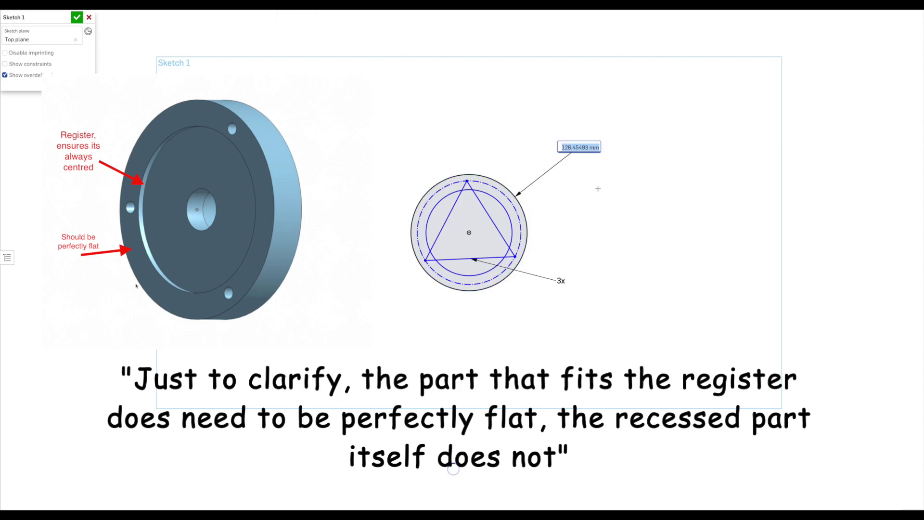
pyautogui.press('BackSpace')
pyautogui.press('Return')
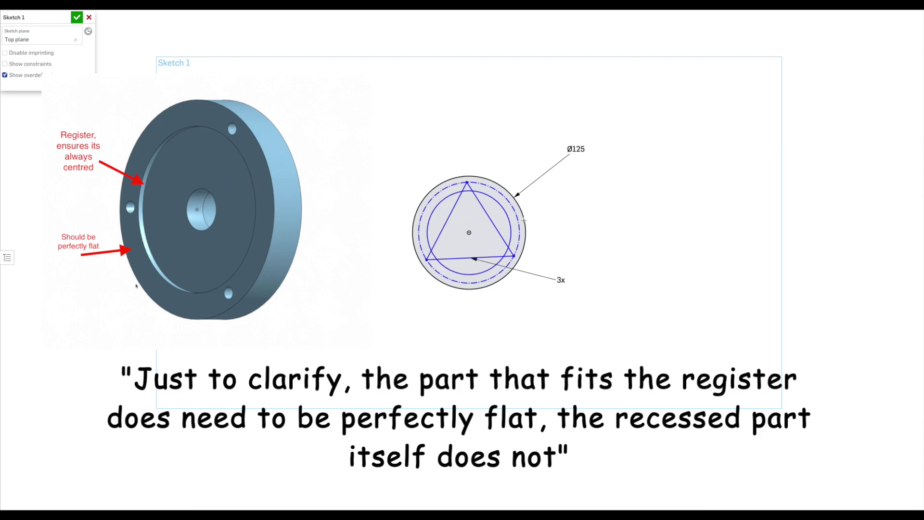
pyautogui.click(511, 217)
pyautogui.click(579, 170)
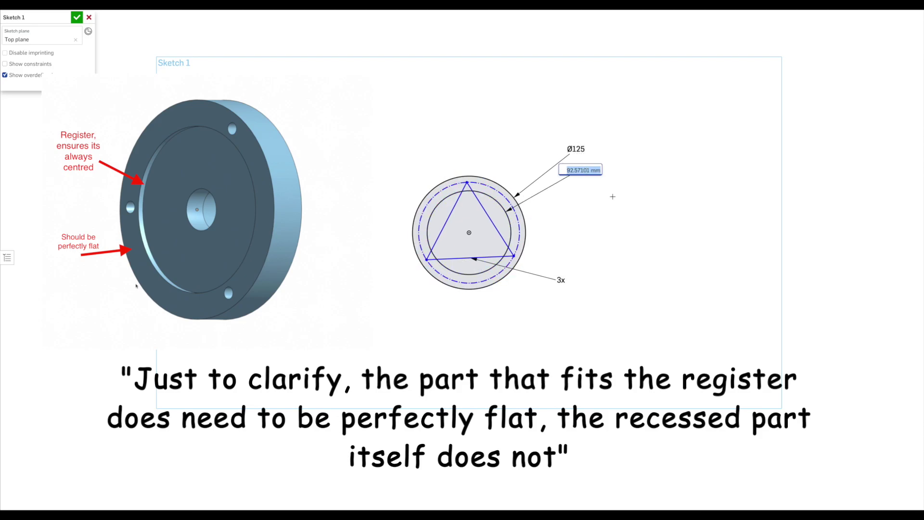
pyautogui.press('BackSpace')
pyautogui.write('95')
pyautogui.press('Return')
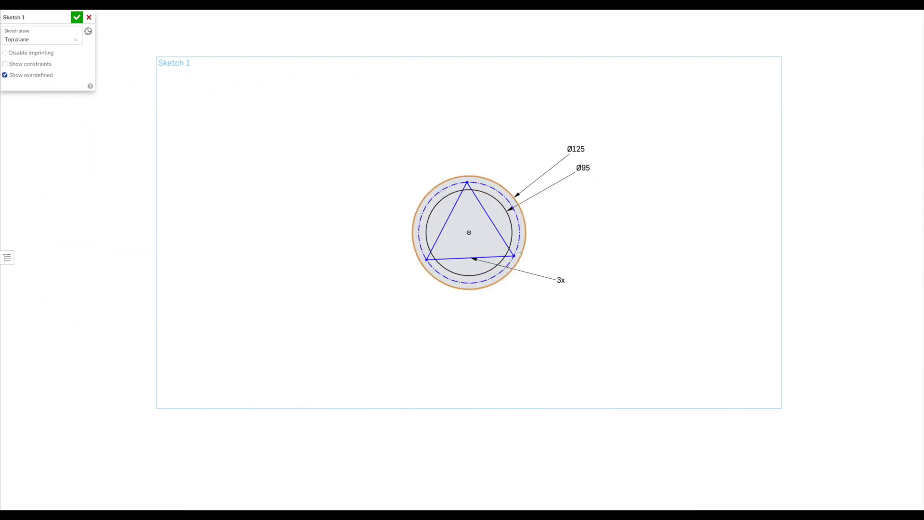
# Dimension the triangle's construction circle to Ø108 and move the 3x label beside it
pyautogui.click(519, 229)
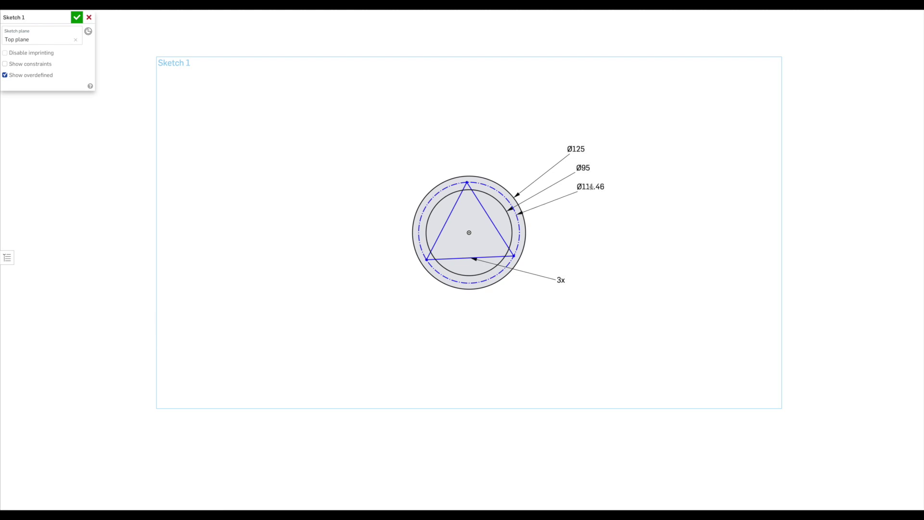
pyautogui.click(595, 189)
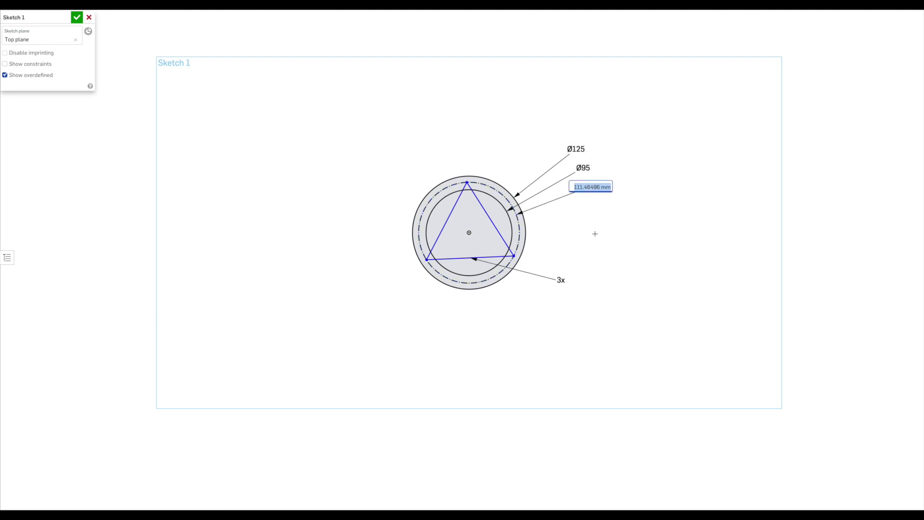
pyautogui.write('108')
pyautogui.press('Return')
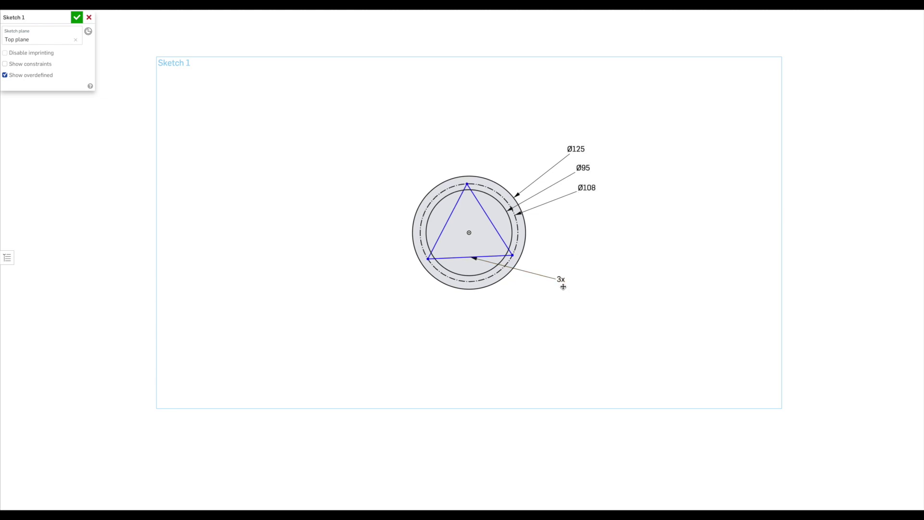
pyautogui.moveTo(563, 287); pyautogui.dragTo(587, 200)
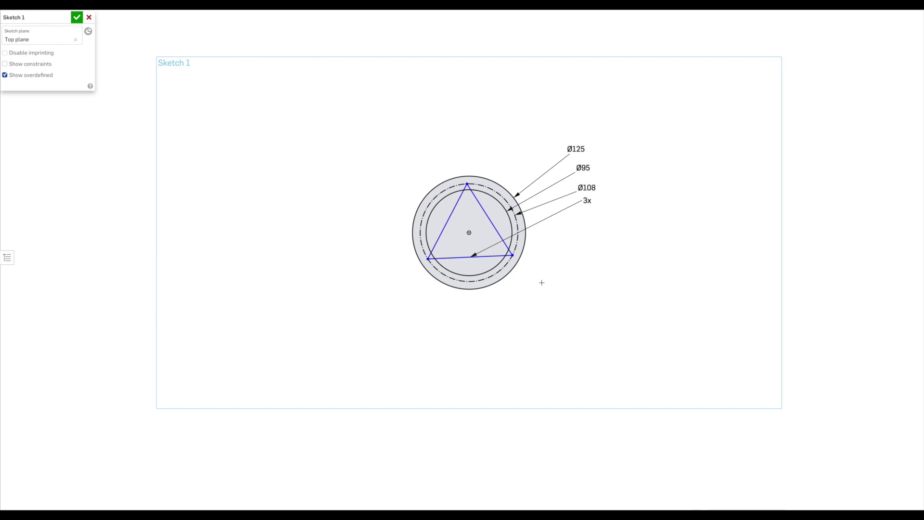
# Draw small circles centred on the triangle's corners
pyautogui.scroll(3, 469, 185)
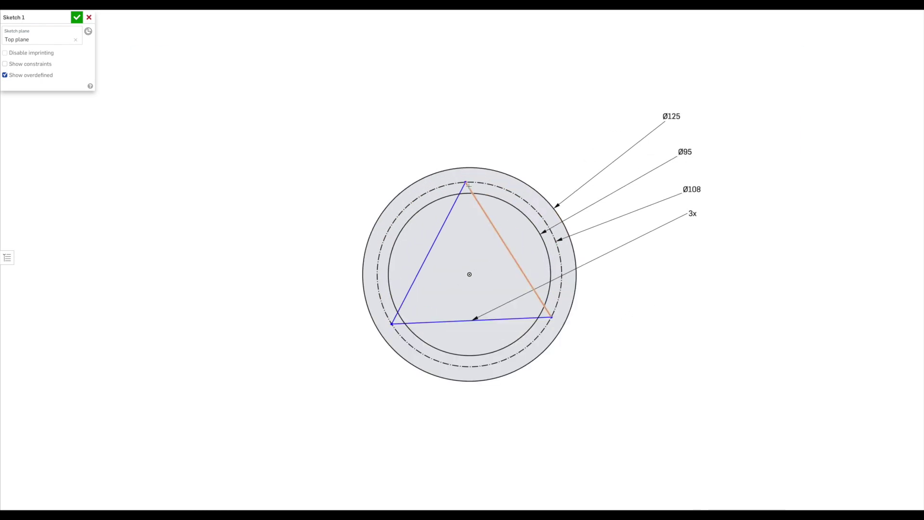
pyautogui.scroll(4, 469, 185)
pyautogui.scroll(-2, 468, 188)
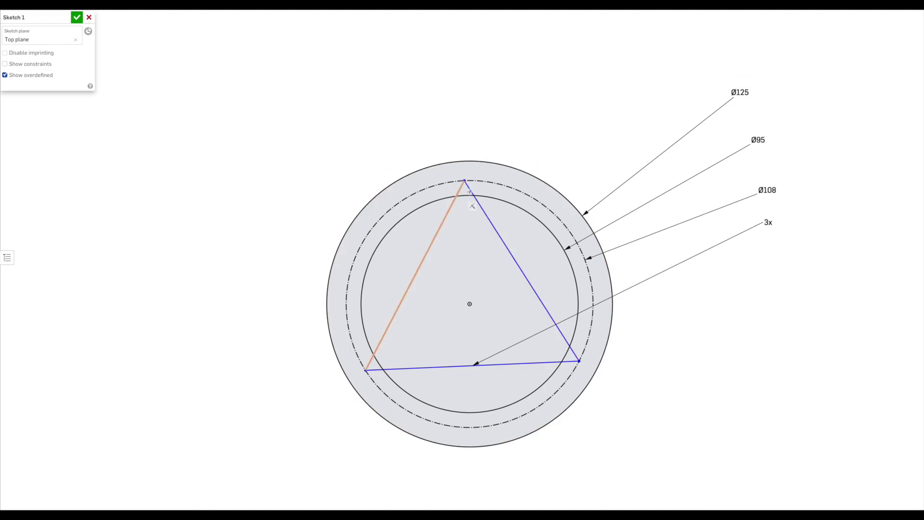
pyautogui.press('c')
pyautogui.click(465, 181)
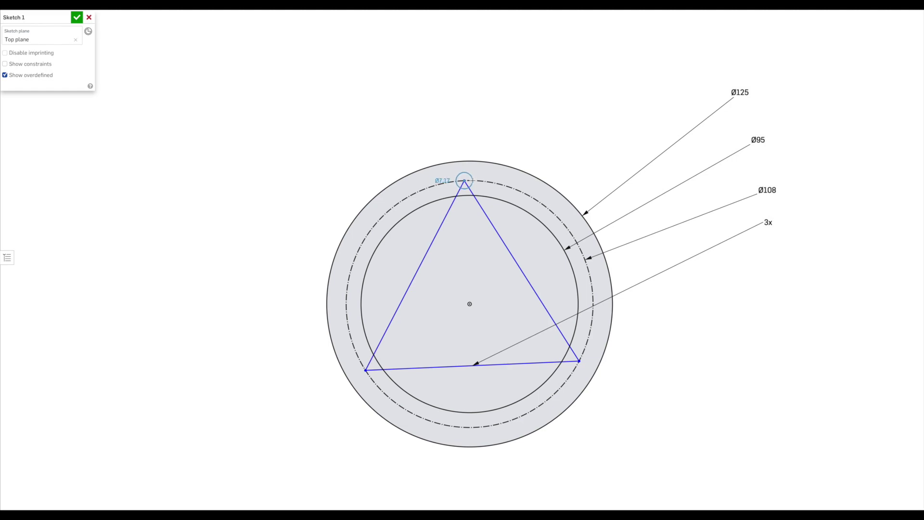
pyautogui.click(456, 180)
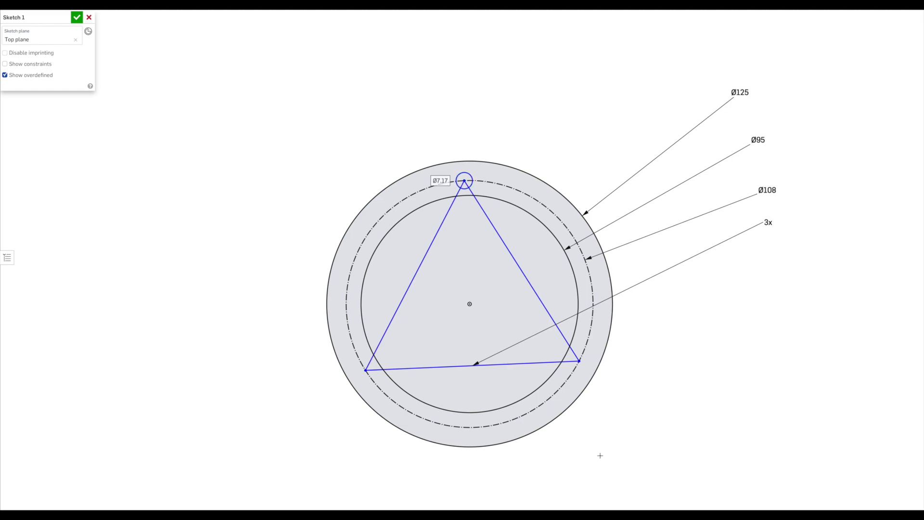
pyautogui.click(579, 361)
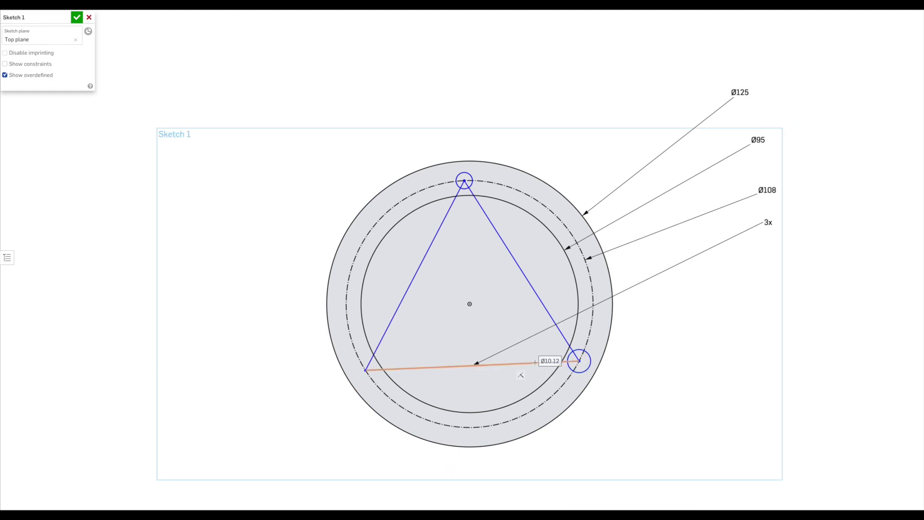
pyautogui.click(365, 370)
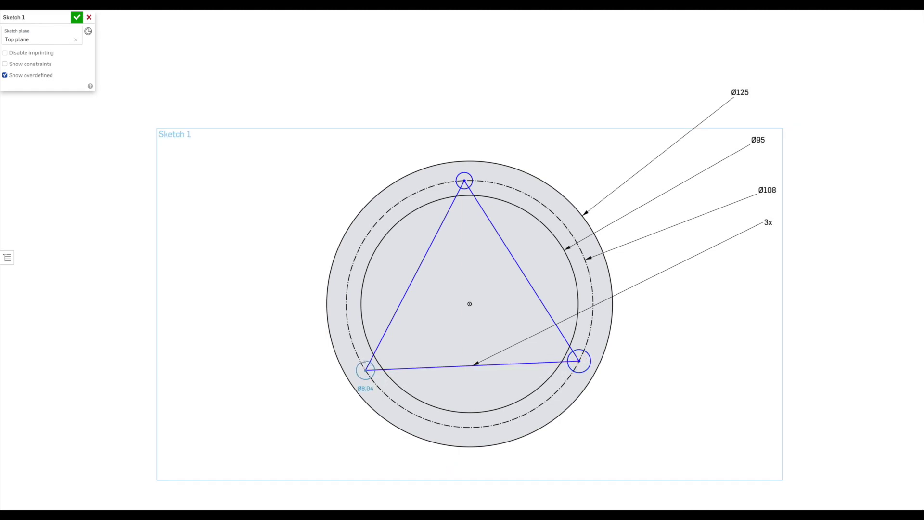
pyautogui.click(364, 361)
# Dimension the top corner circle to Ø7 and make the corner circles equal
pyautogui.click(465, 173)
pyautogui.click(478, 137)
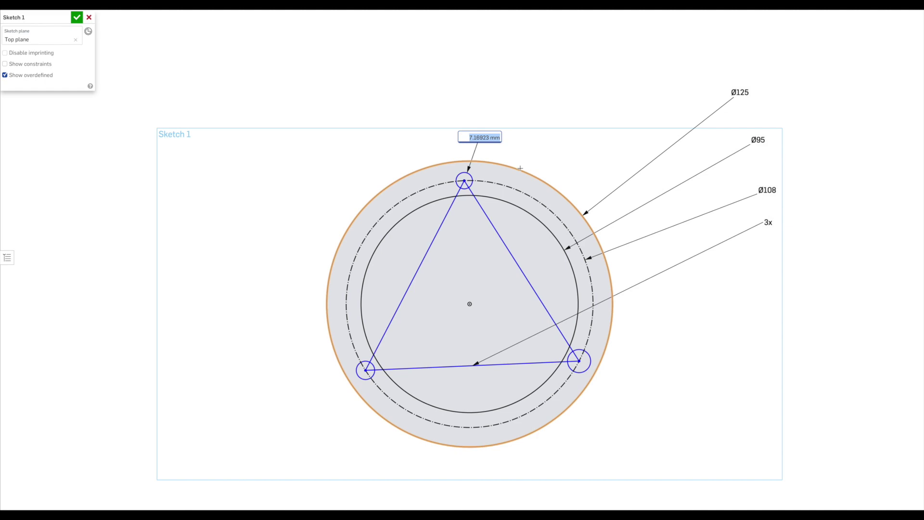
pyautogui.press('Return')
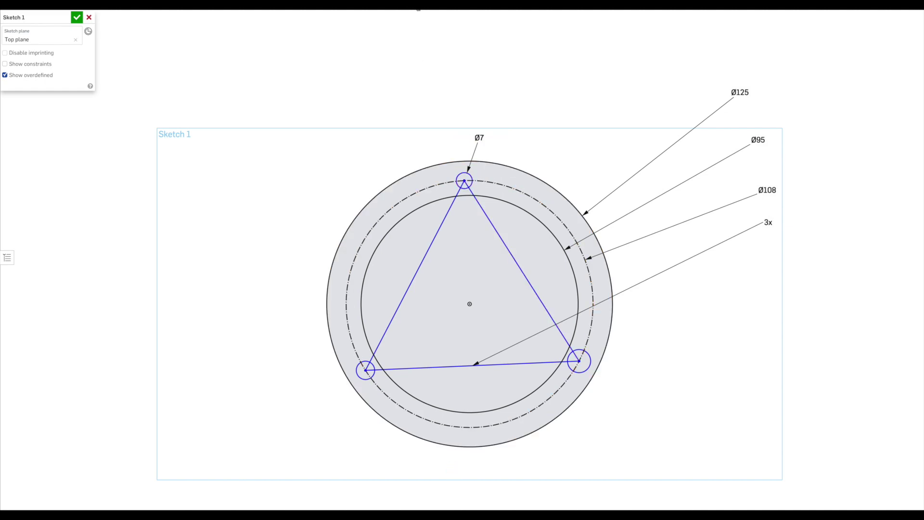
pyautogui.click(465, 172)
pyautogui.press('Escape')
# Reopen Sketch 1 and add a Ø40 circle centred on the origin
pyautogui.click(77, 18)
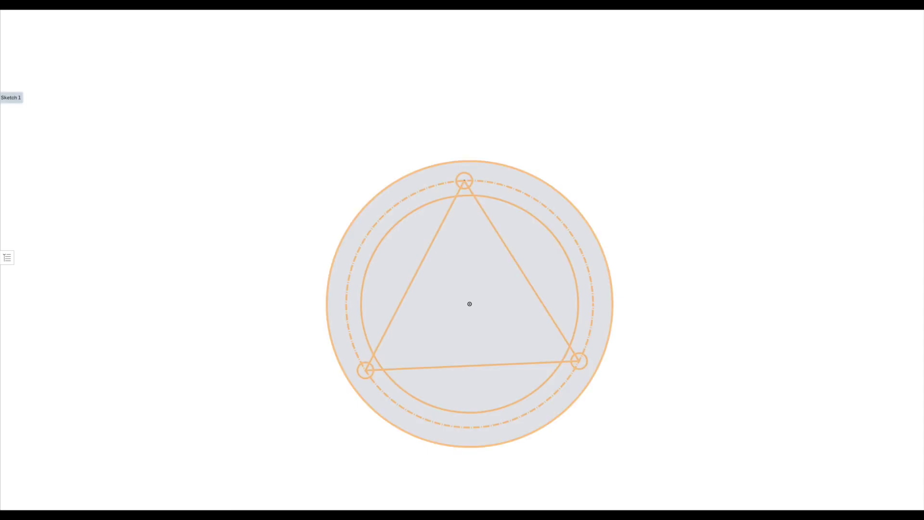
pyautogui.doubleClick(11, 97)
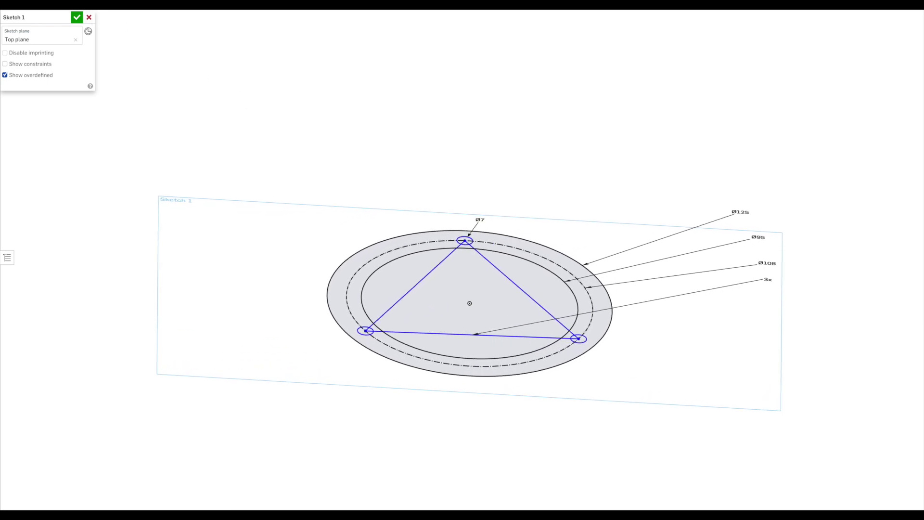
pyautogui.click(470, 304)
pyautogui.click(496, 323)
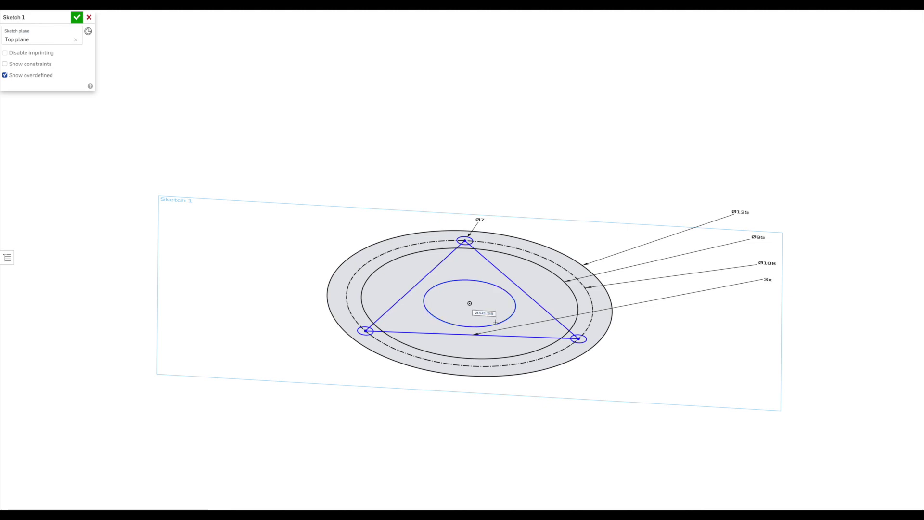
pyautogui.press('n')
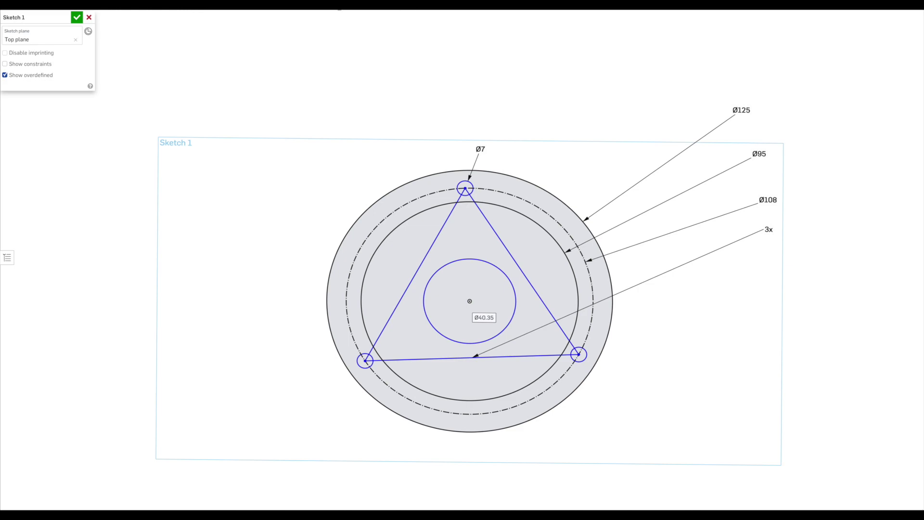
pyautogui.press('d')
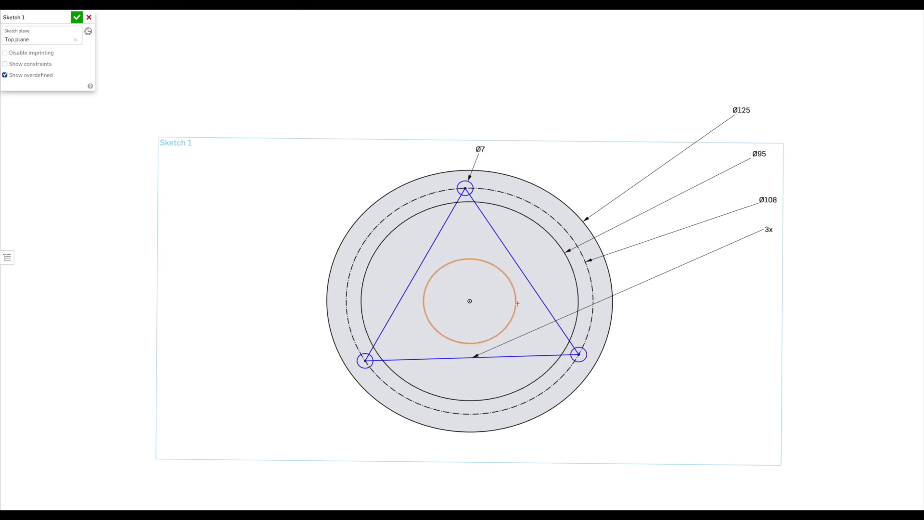
pyautogui.click(514, 313)
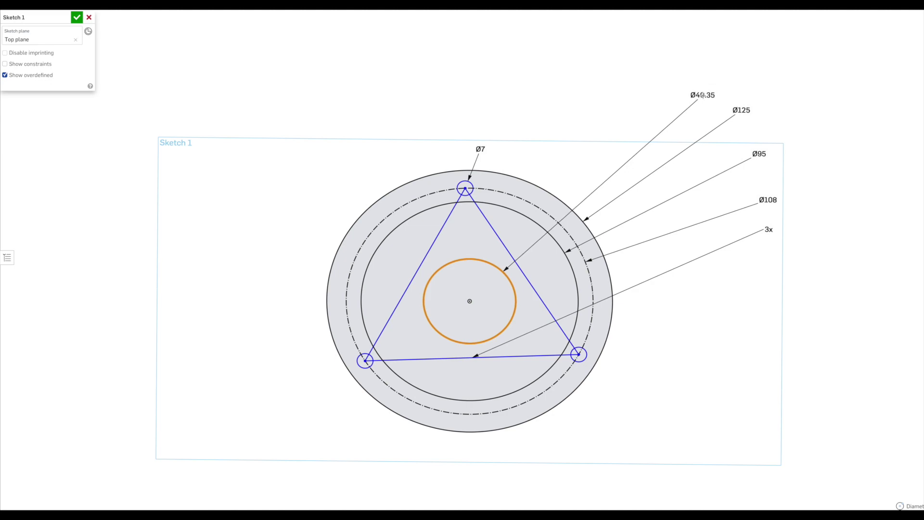
pyautogui.click(702, 95)
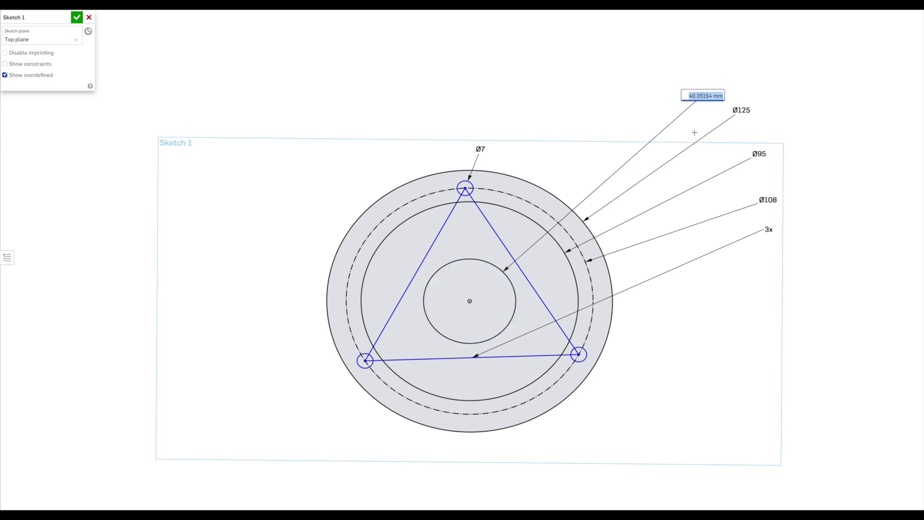
pyautogui.write('40')
pyautogui.press('Return')
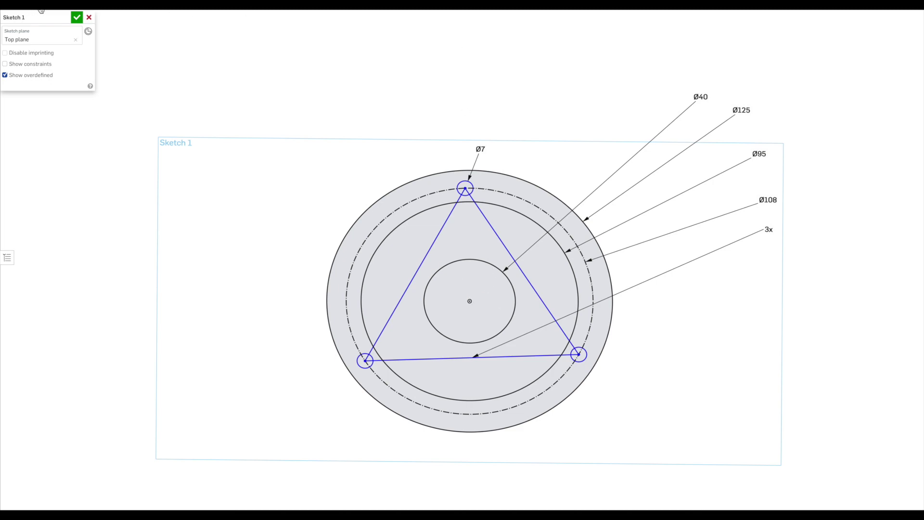
# Draw two more circles concentric with the origin inside the Ø40 circle
pyautogui.click(470, 301)
pyautogui.click(493, 294)
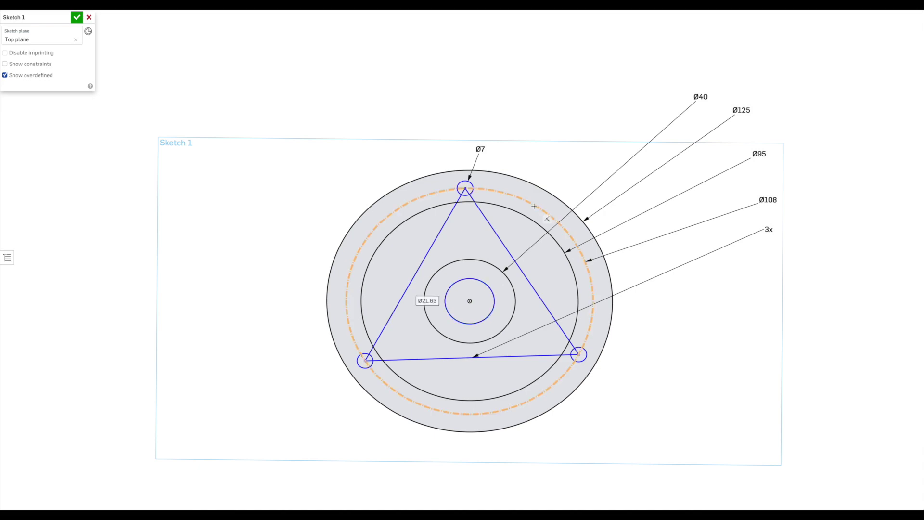
pyautogui.click(470, 301)
pyautogui.click(503, 316)
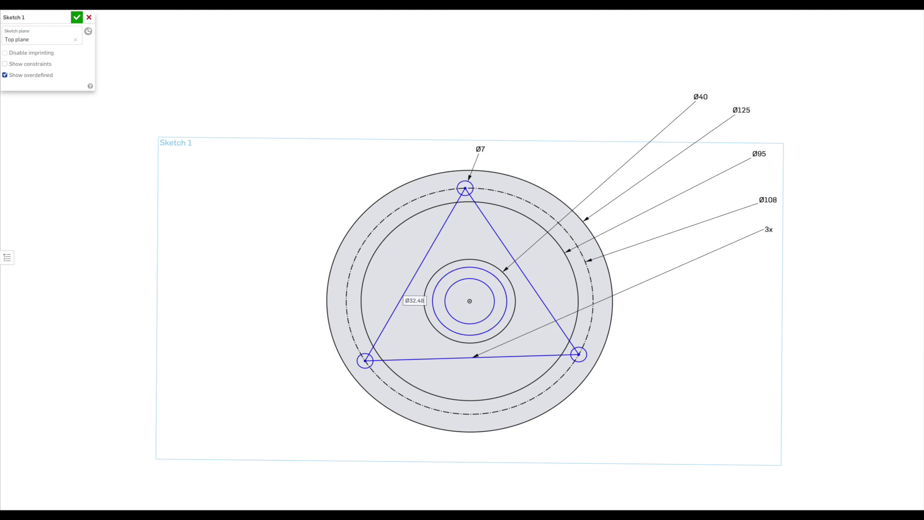
# Dimension the middle circle to Ø32 and the innermost to Ø24, then finish the sketch
pyautogui.press('d')
pyautogui.click(487, 271)
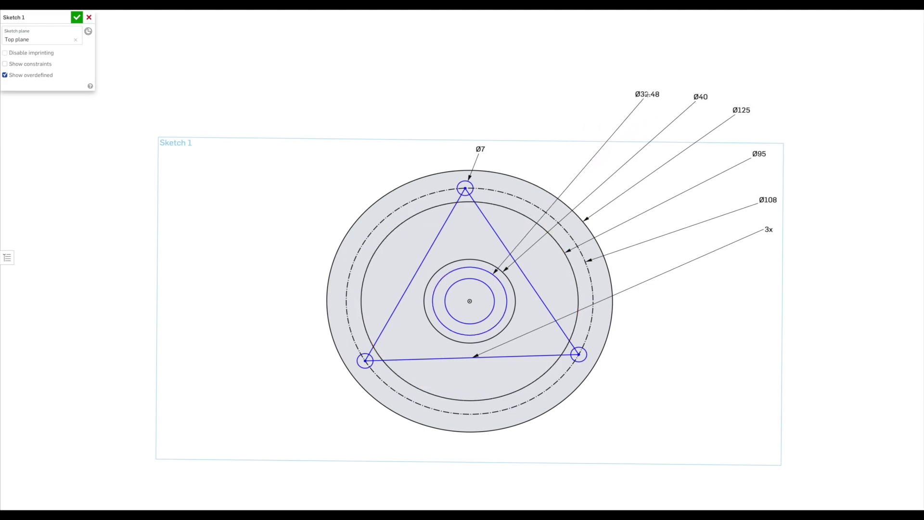
pyautogui.click(645, 96)
pyautogui.write('32')
pyautogui.press('Return')
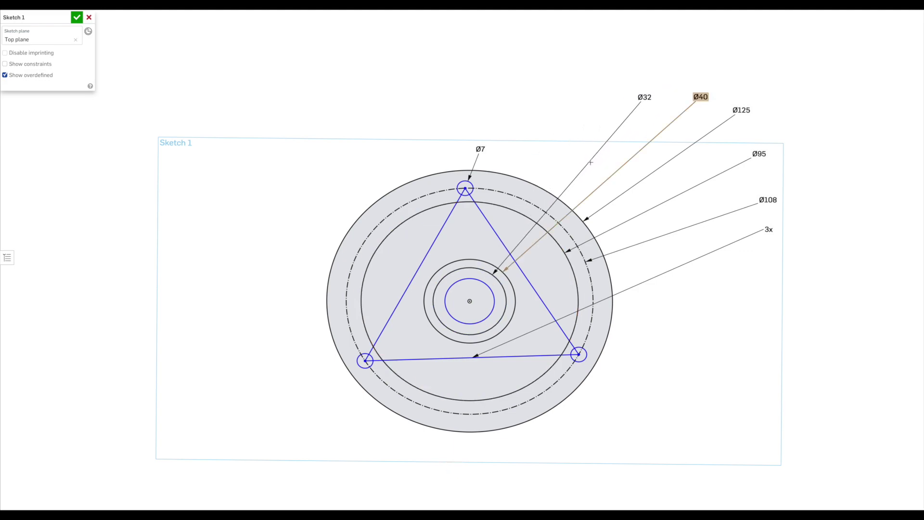
pyautogui.click(485, 280)
pyautogui.click(600, 98)
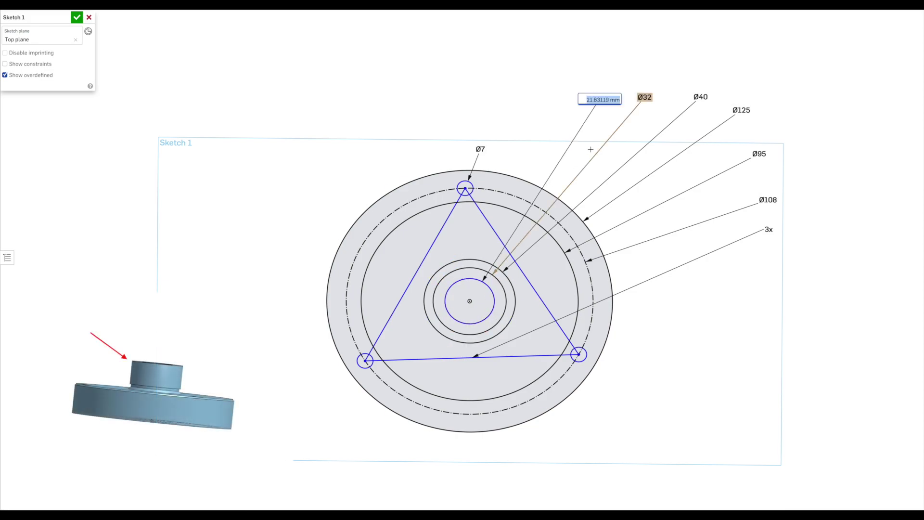
pyautogui.write('24')
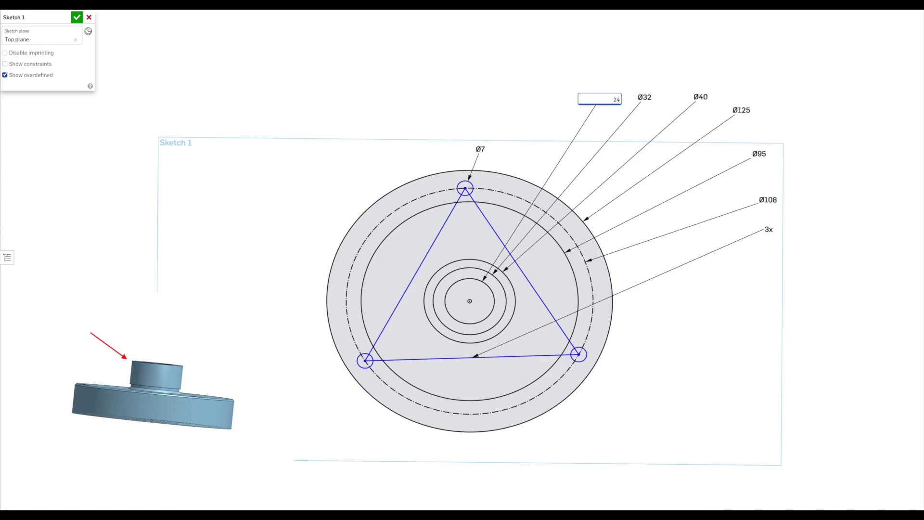
pyautogui.press('Return')
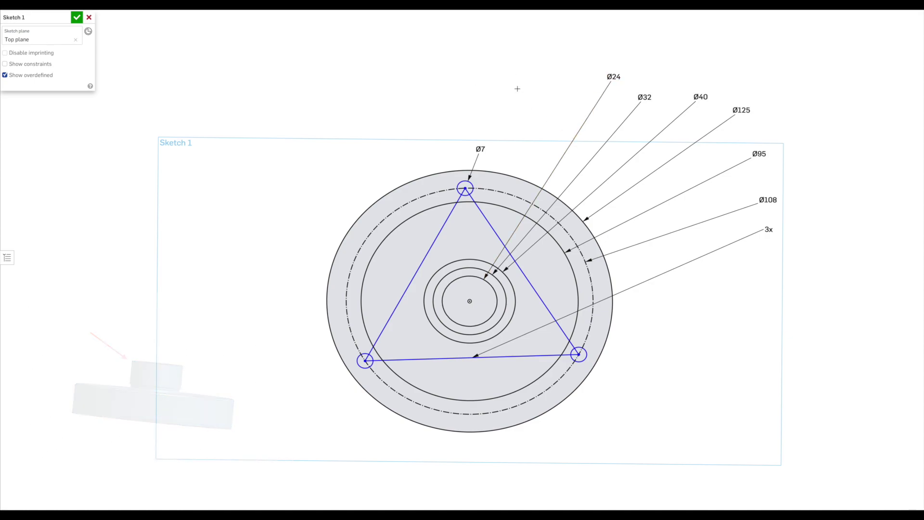
pyautogui.click(77, 18)
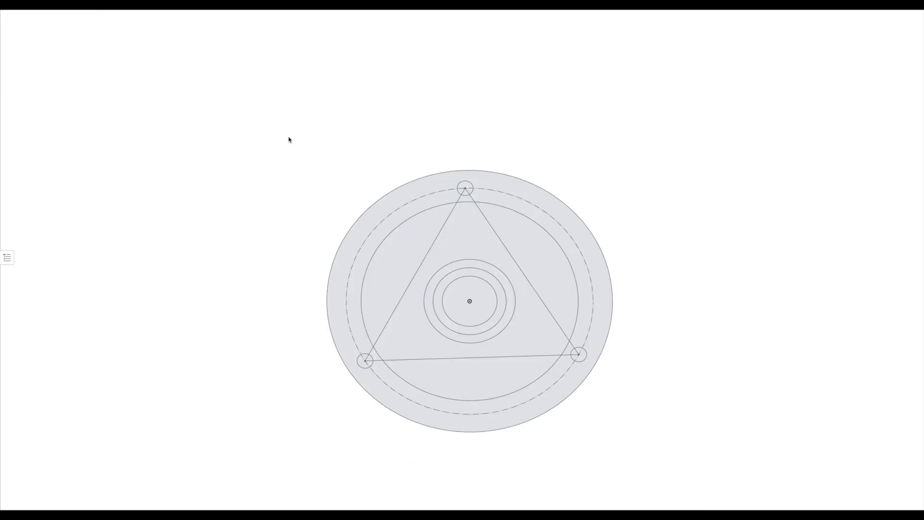
# Start an extrude and select the outer ring, triangle and centre ring regions of the sketch
pyautogui.hotkey('shift', '7')
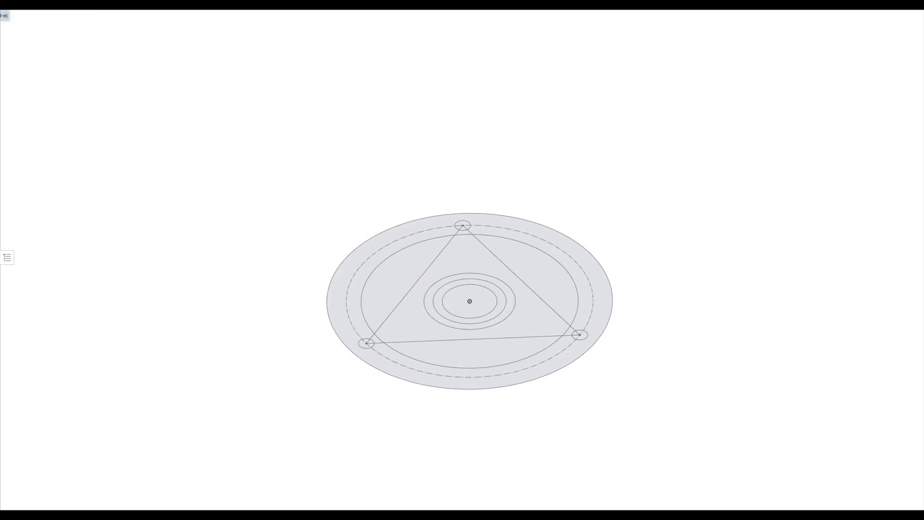
pyautogui.hotkey('shift', 'e')
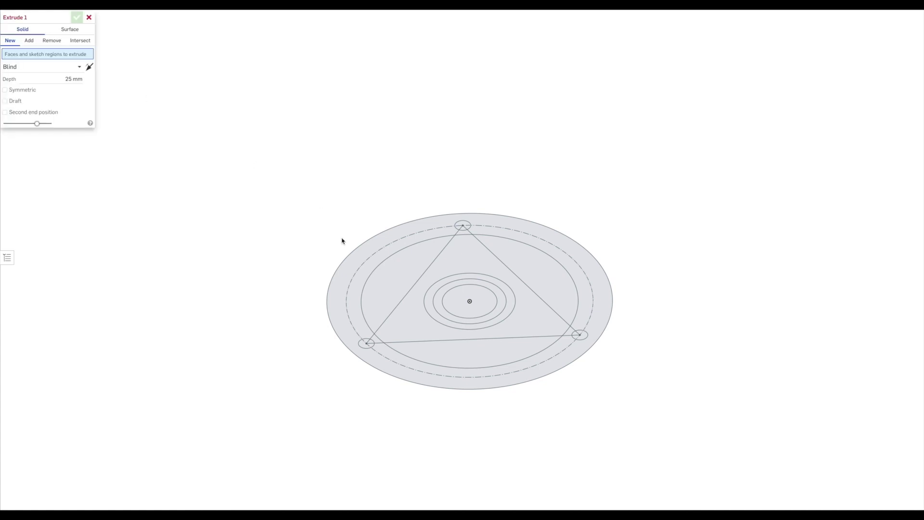
pyautogui.click(369, 250)
pyautogui.click(399, 274)
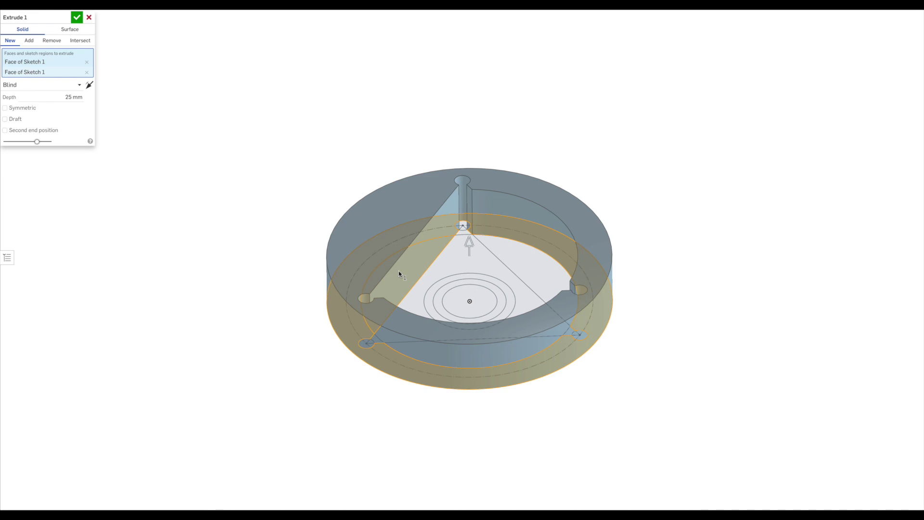
pyautogui.click(487, 262)
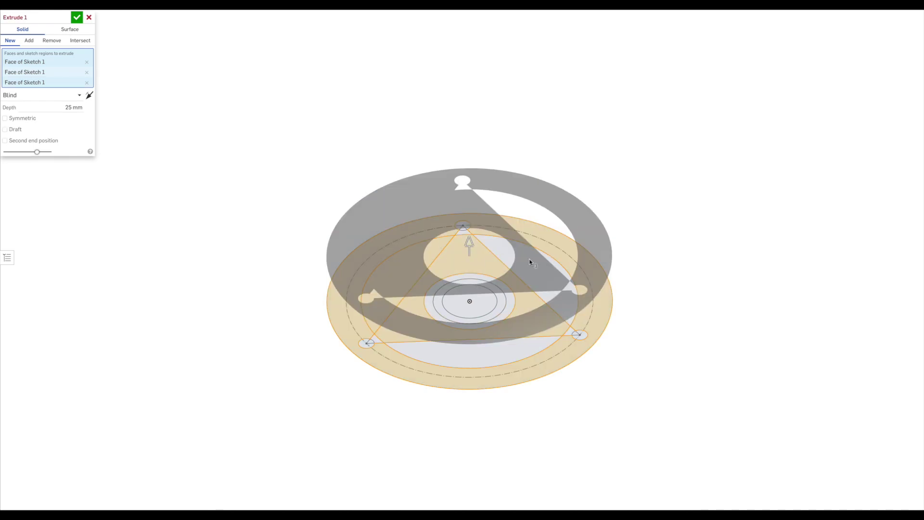
pyautogui.click(570, 317)
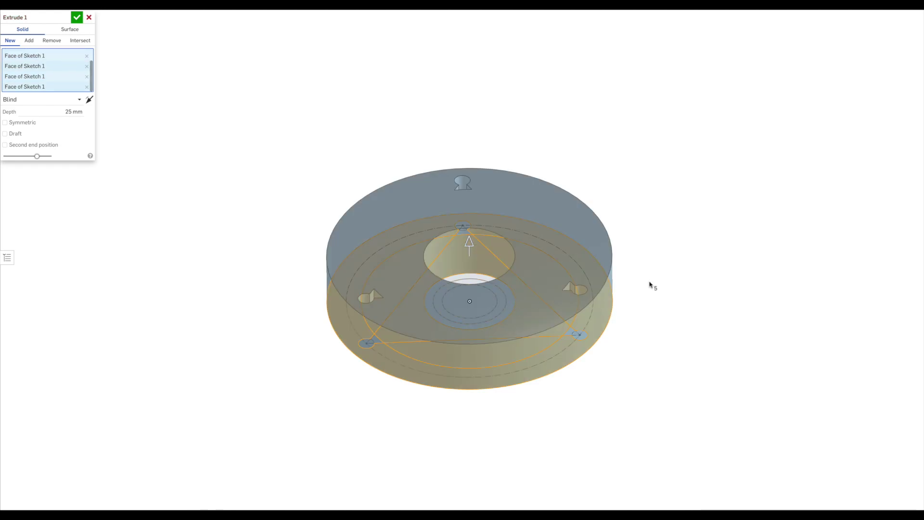
pyautogui.hotkey('shift', '5')
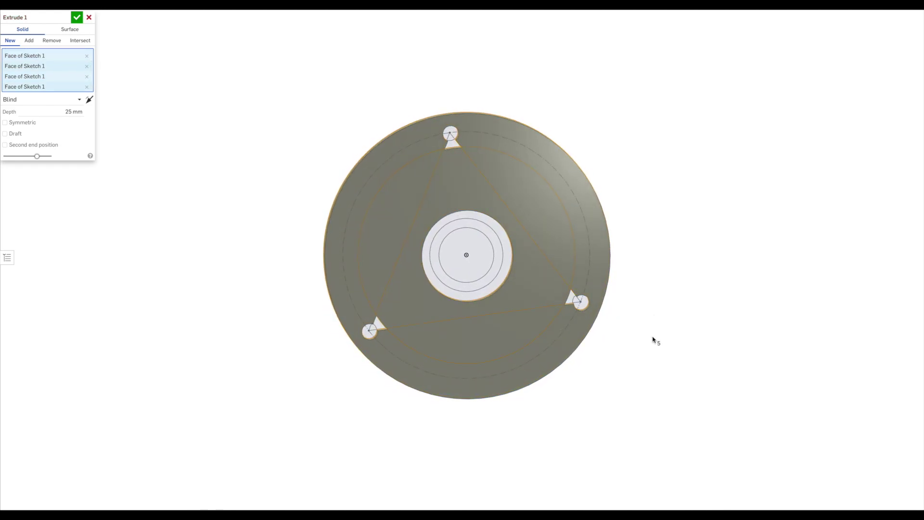
pyautogui.click(507, 253)
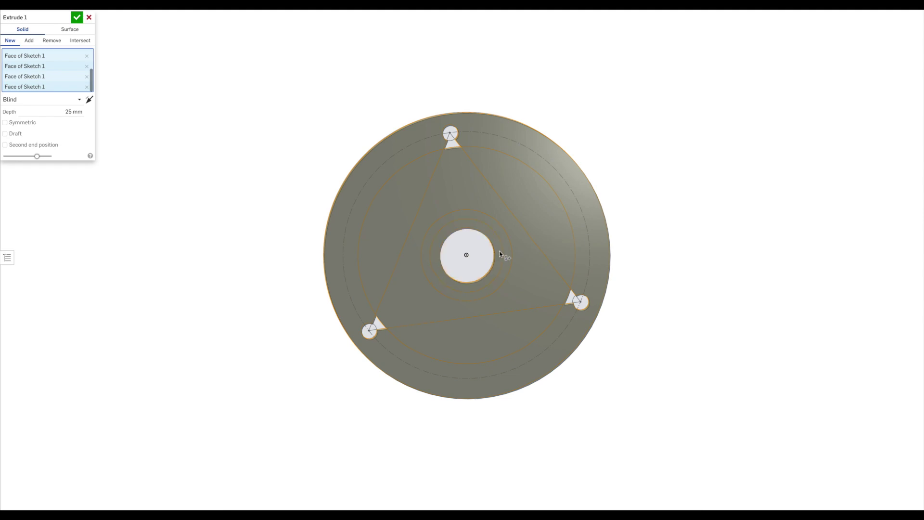
pyautogui.hotkey('shift', '7')
pyautogui.hotkey('shift', '6')
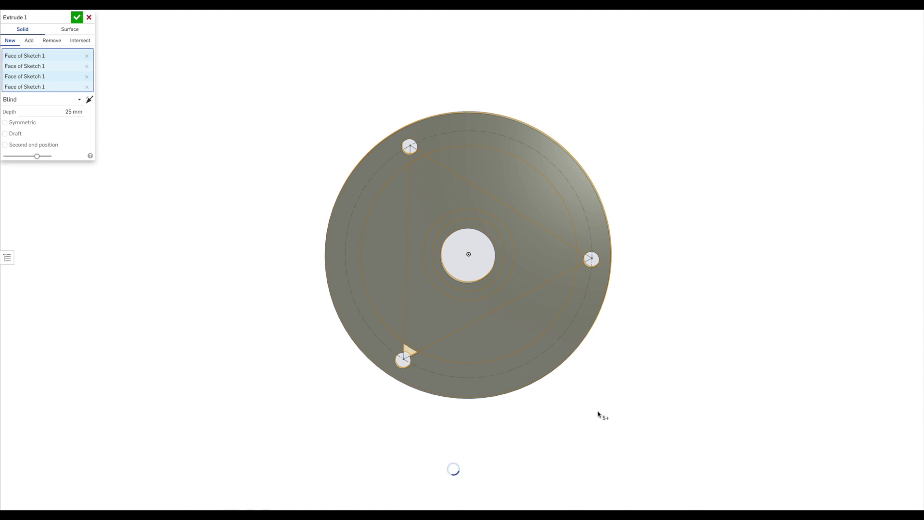
pyautogui.moveTo(598, 414); pyautogui.dragTo(615, 371, button='right')
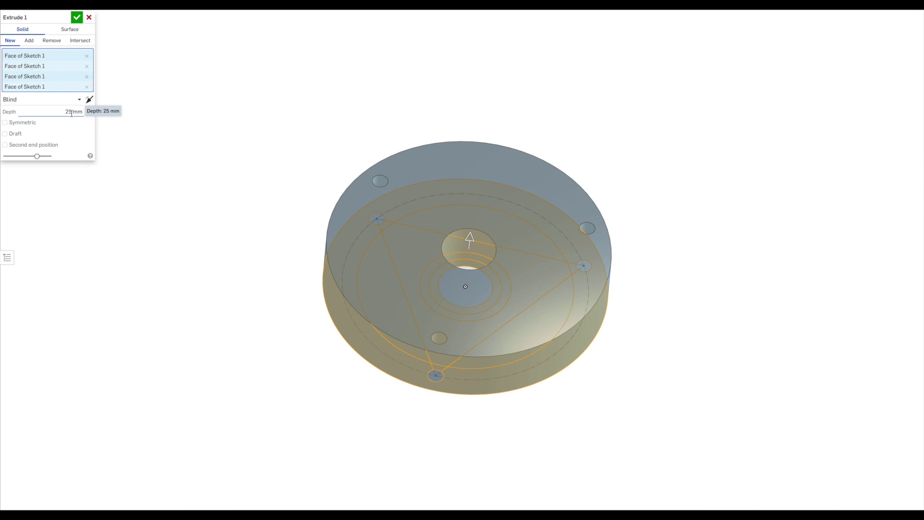
# Set the extrusion depth to 23 mm and accept Extrude 1
pyautogui.click(71, 113)
pyautogui.write('23')
pyautogui.press('Return')
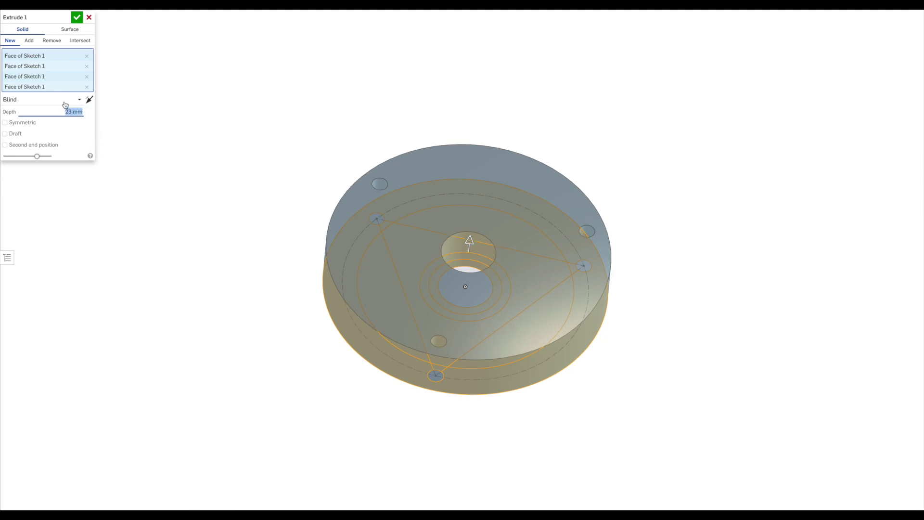
pyautogui.moveTo(256, 157); pyautogui.dragTo(254, 188, button='right')
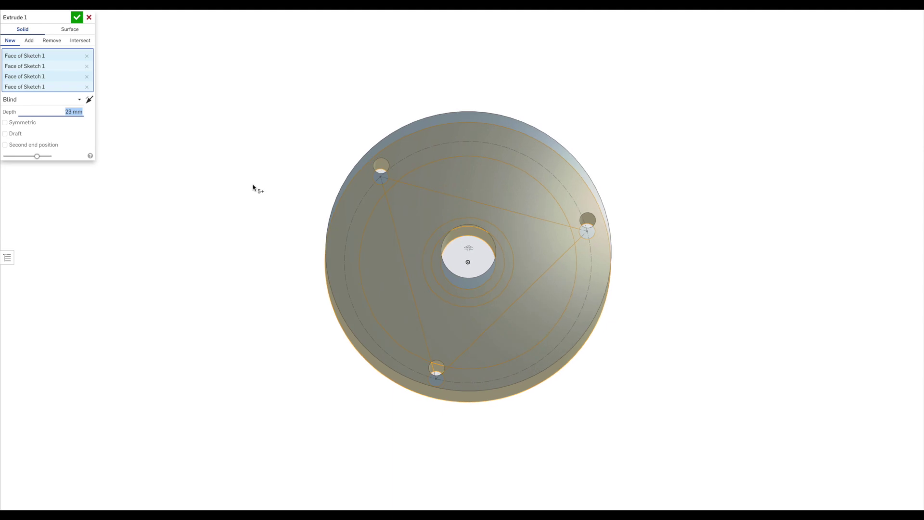
pyautogui.click(76, 19)
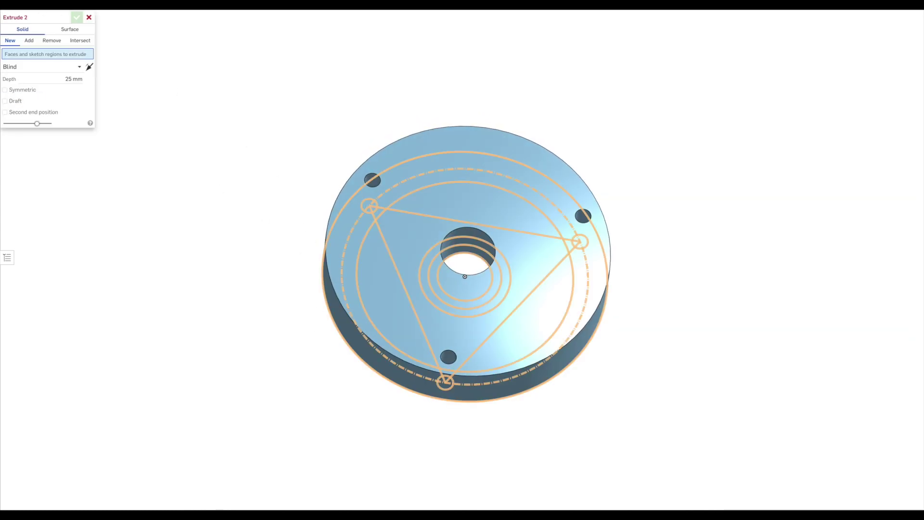
# Extrude the two ring regions around the bore 45 mm from the underside, added to the disc
pyautogui.click(505, 270)
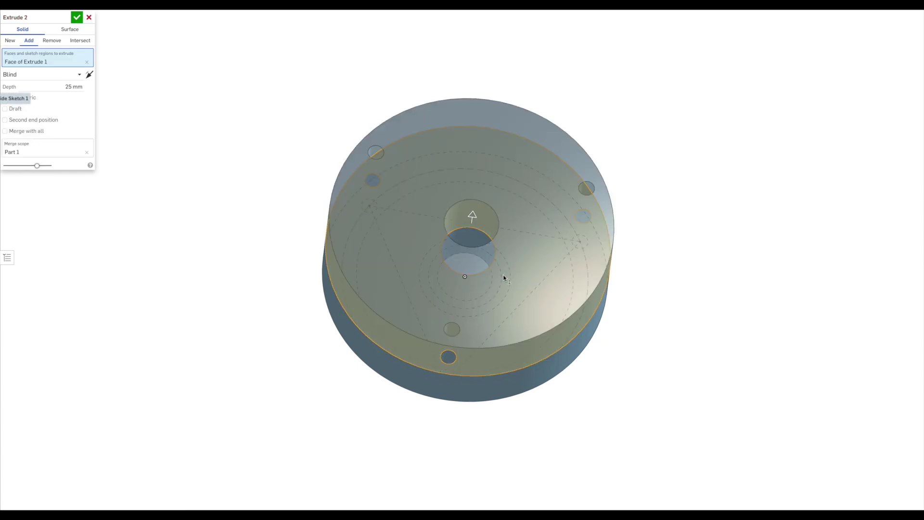
pyautogui.click(87, 64)
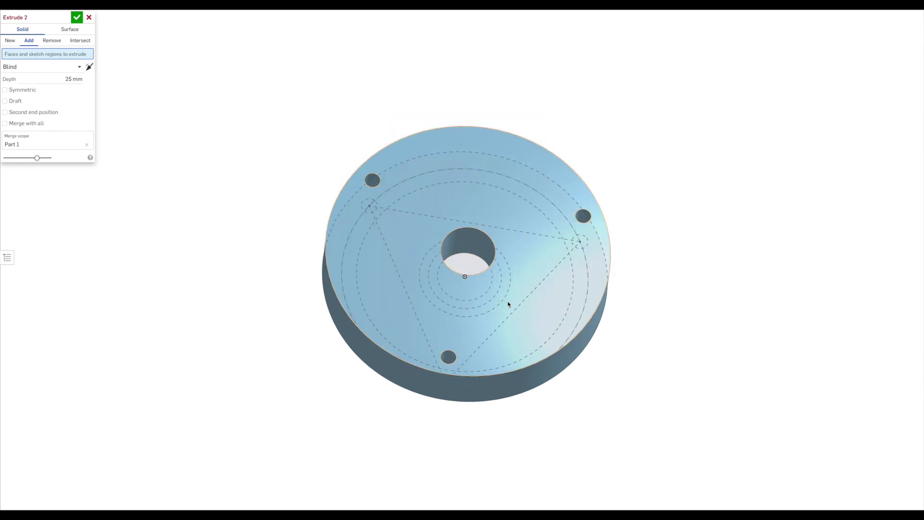
pyautogui.moveTo(506, 311)
pyautogui.mouseDown(button='right')
pyautogui.moveTo(611, 292)
pyautogui.moveTo(529, 263)
pyautogui.mouseUp(button='right')
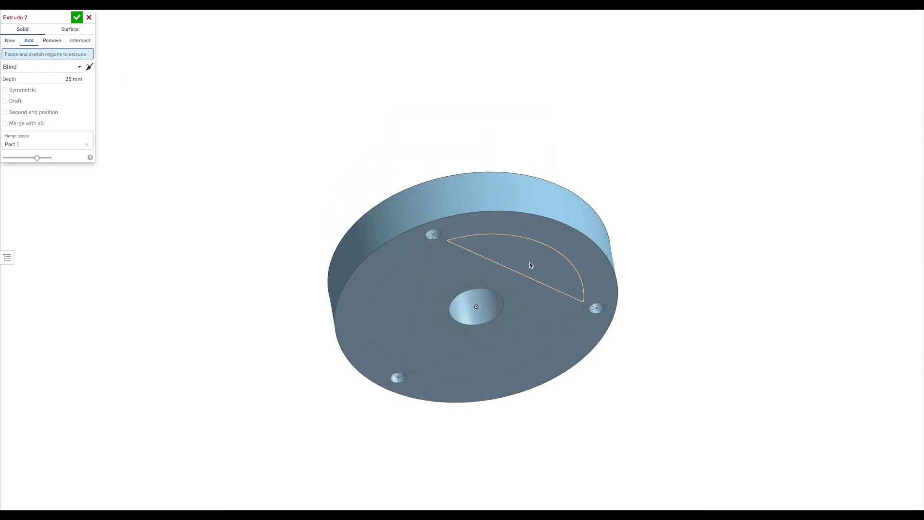
pyautogui.click(508, 290)
pyautogui.click(502, 293)
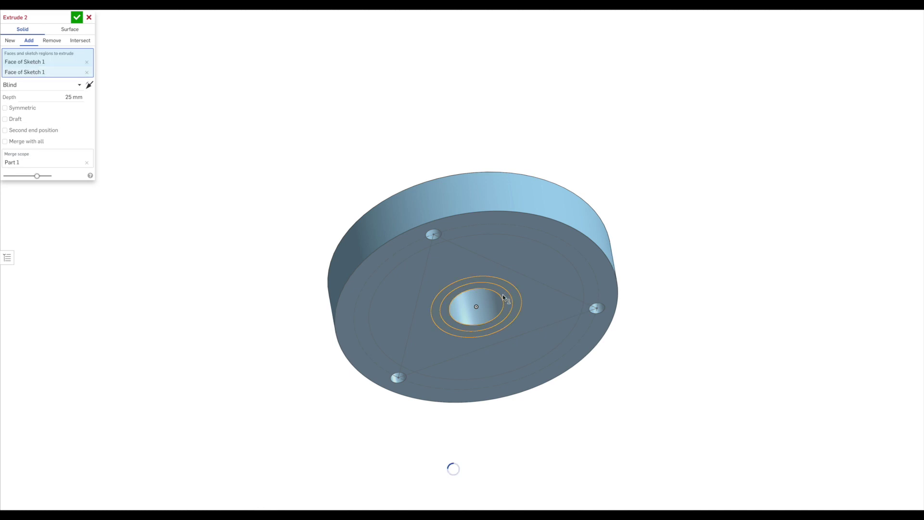
pyautogui.moveTo(592, 150)
pyautogui.mouseDown(button='right')
pyautogui.moveTo(630, 229)
pyautogui.moveTo(575, 192)
pyautogui.mouseUp(button='right')
pyautogui.click(74, 99)
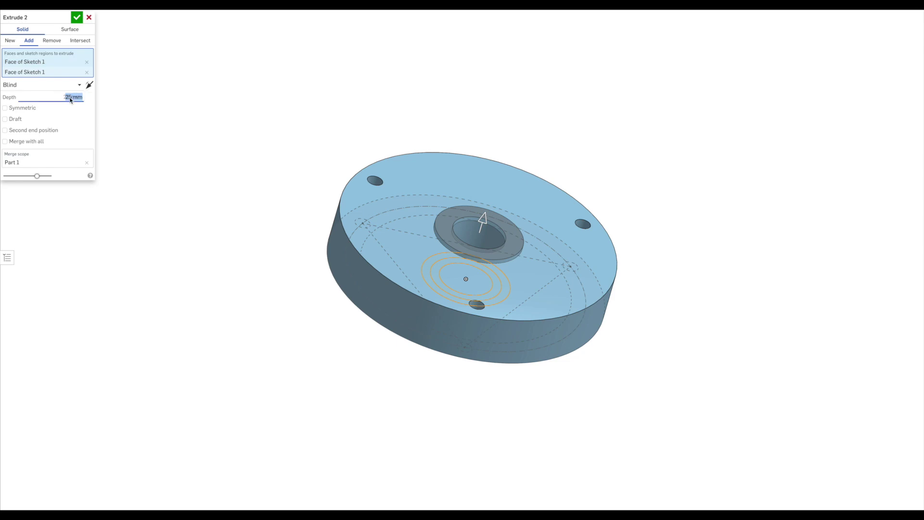
pyautogui.write('45')
pyautogui.moveTo(187, 138); pyautogui.dragTo(201, 213, button='right')
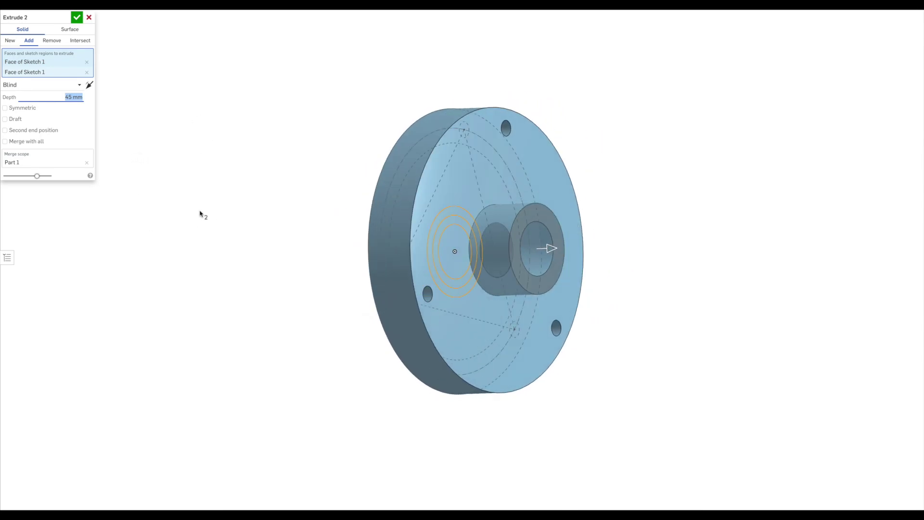
pyautogui.click(81, 20)
pyautogui.moveTo(287, 235); pyautogui.dragTo(217, 159, button='right')
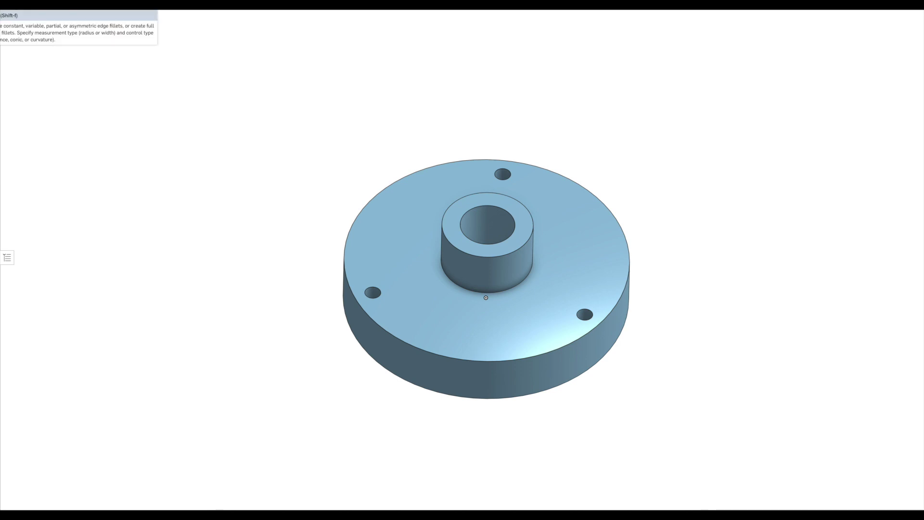
# Chamfer the disc's top outer edge with a 1 mm distance
pyautogui.hotkey('shift', 'c')
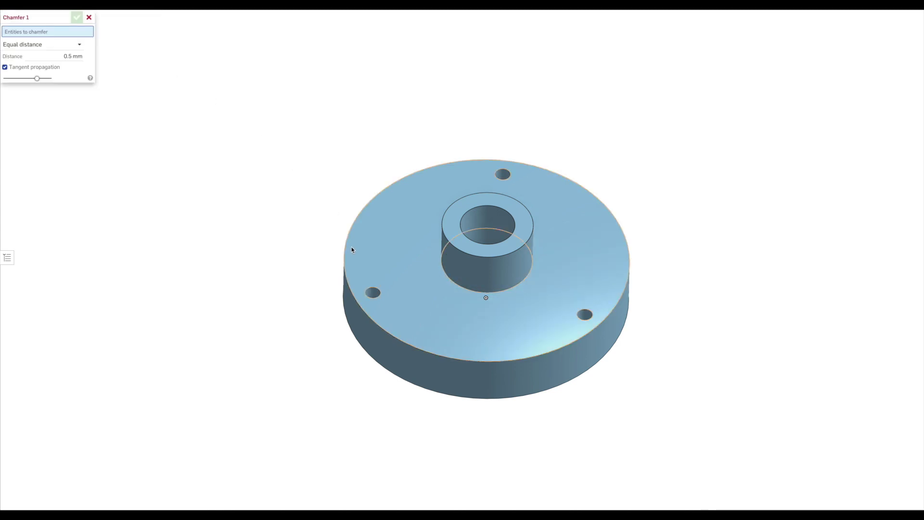
pyautogui.click(345, 254)
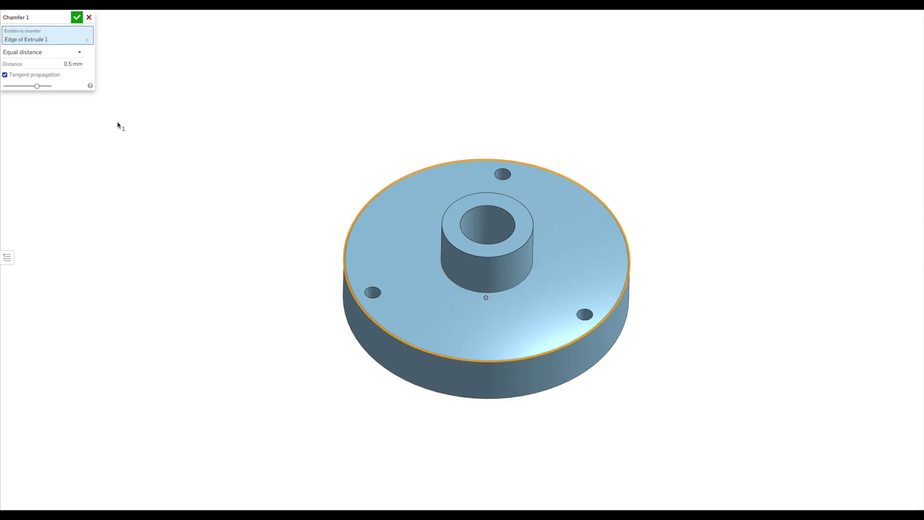
pyautogui.moveTo(82, 99); pyautogui.dragTo(135, 114, button='right')
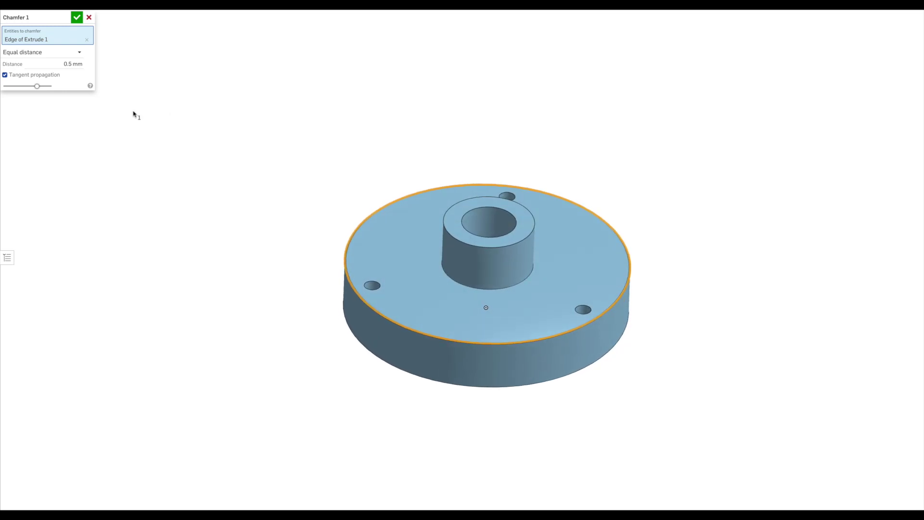
pyautogui.click(71, 64)
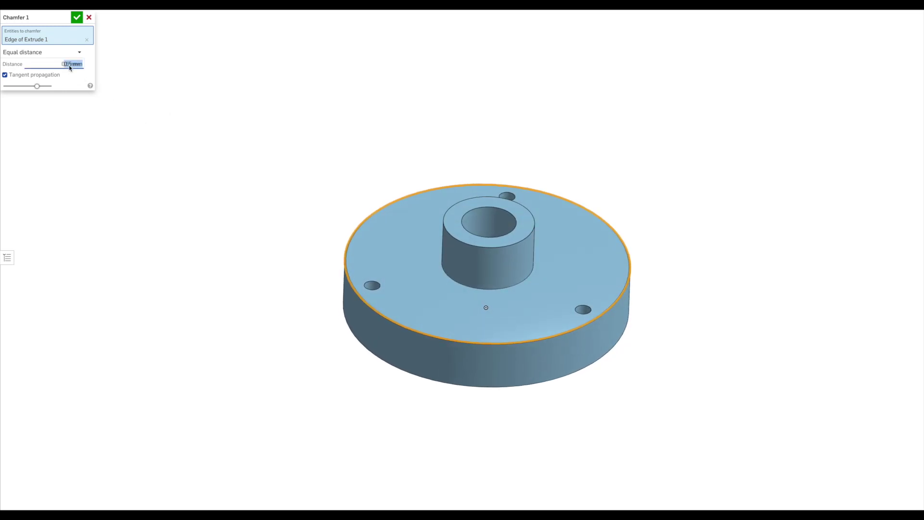
pyautogui.write('1')
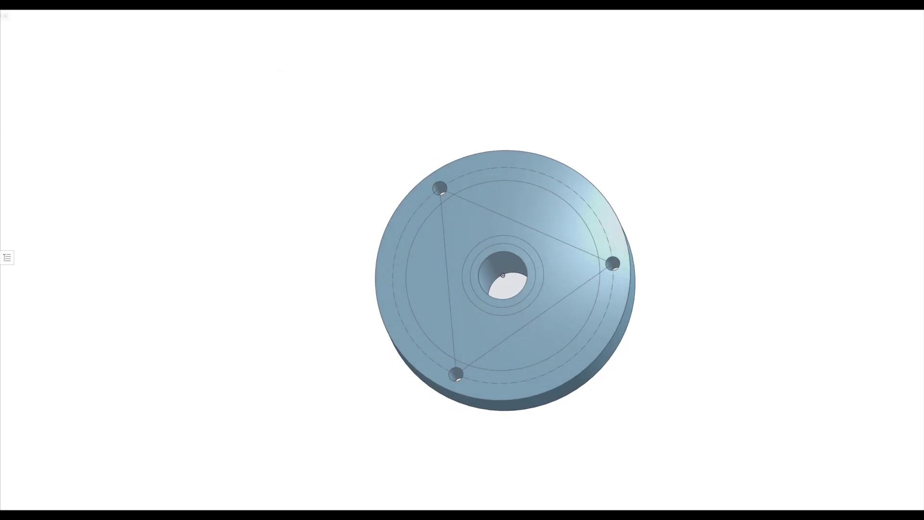
# Start a solid Remove extrude and set its depth to 3.5 mm
pyautogui.hotkey('shift', 'e')
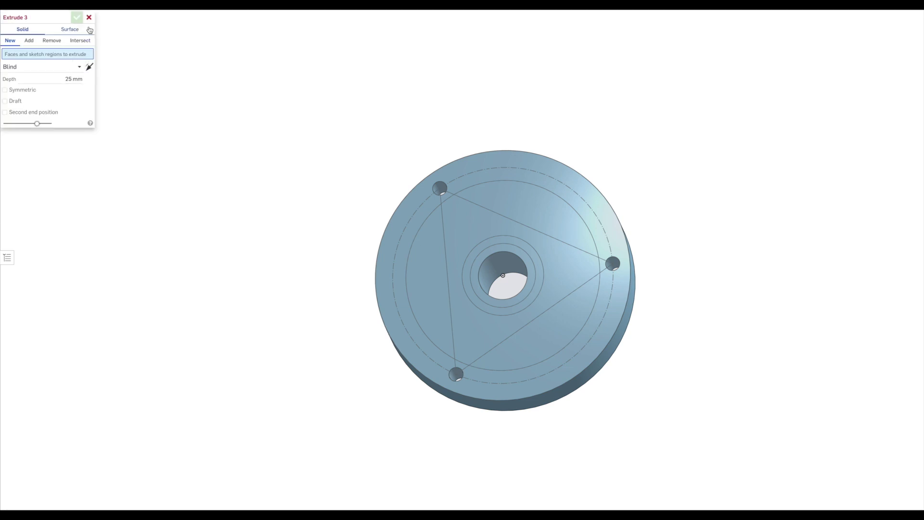
pyautogui.click(74, 30)
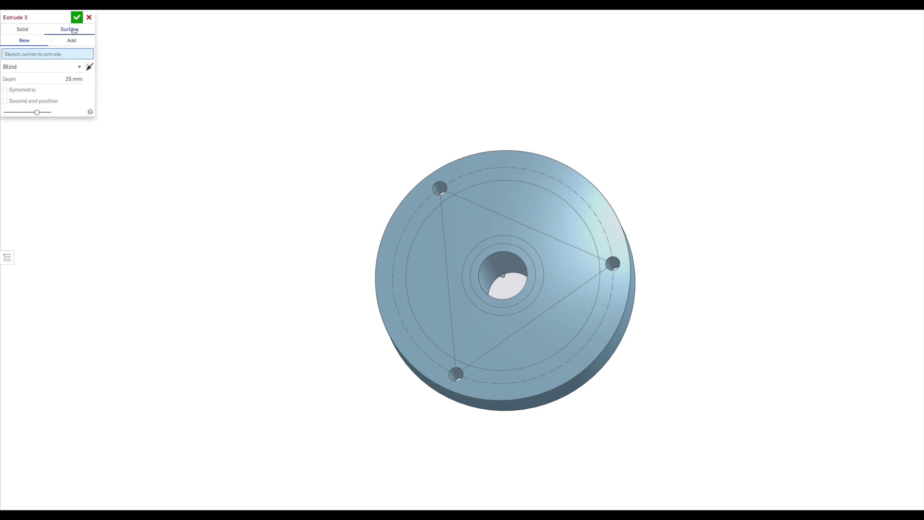
pyautogui.click(22, 30)
pyautogui.click(51, 41)
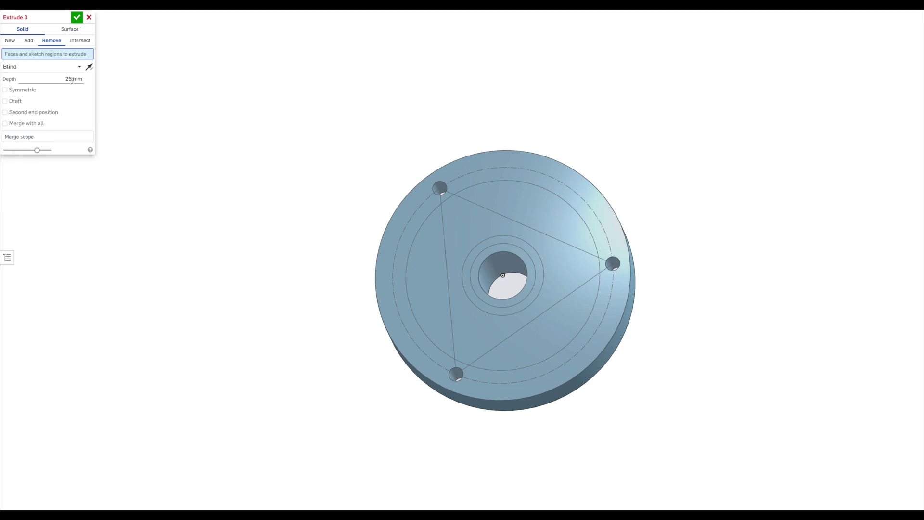
pyautogui.doubleClick(67, 79)
# Select the inner Sketch 1 regions, flip the cut into the disc, and accept
pyautogui.click(512, 195)
pyautogui.click(454, 209)
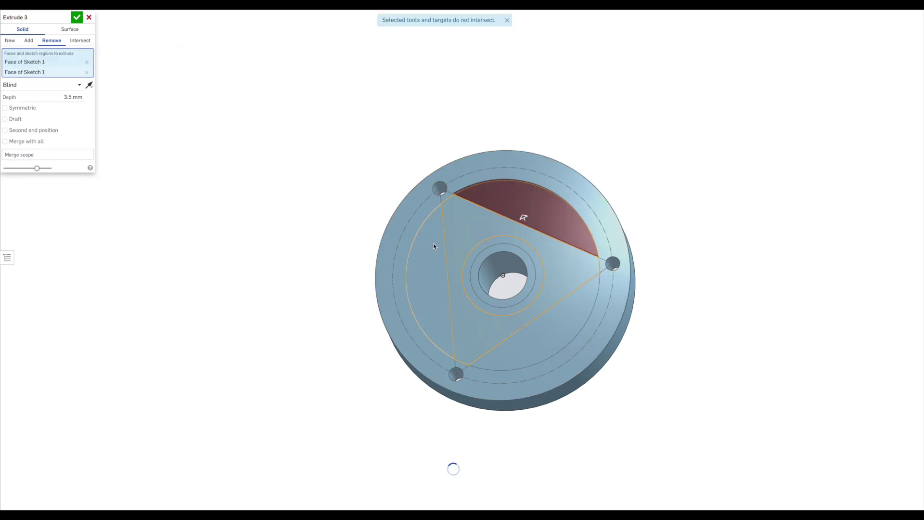
pyautogui.click(433, 244)
pyautogui.click(521, 251)
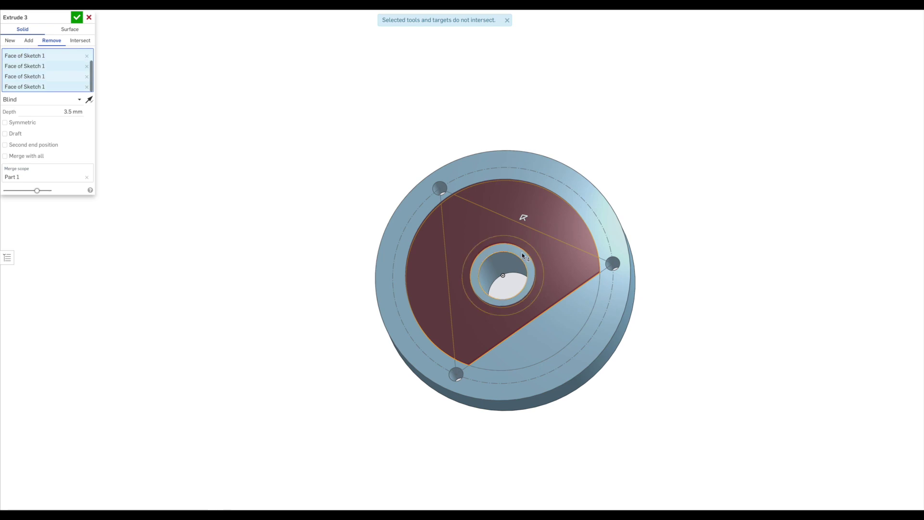
pyautogui.click(577, 332)
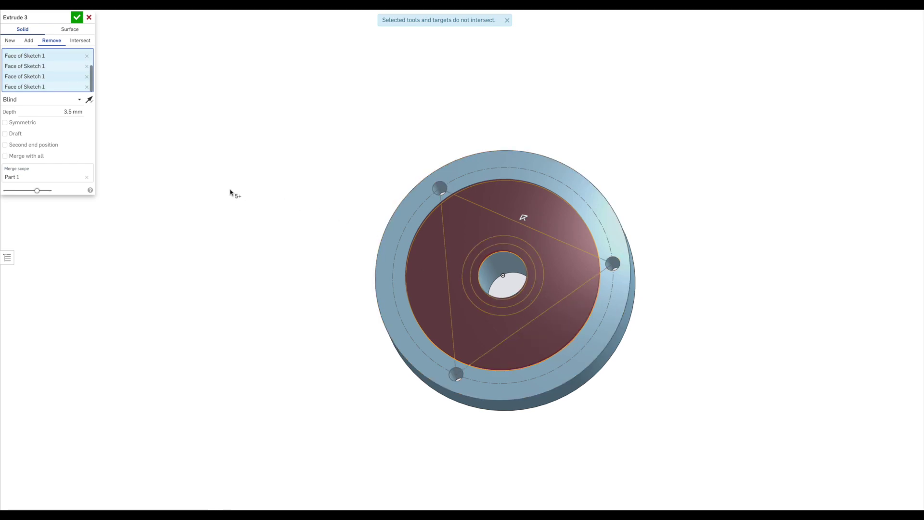
pyautogui.click(88, 99)
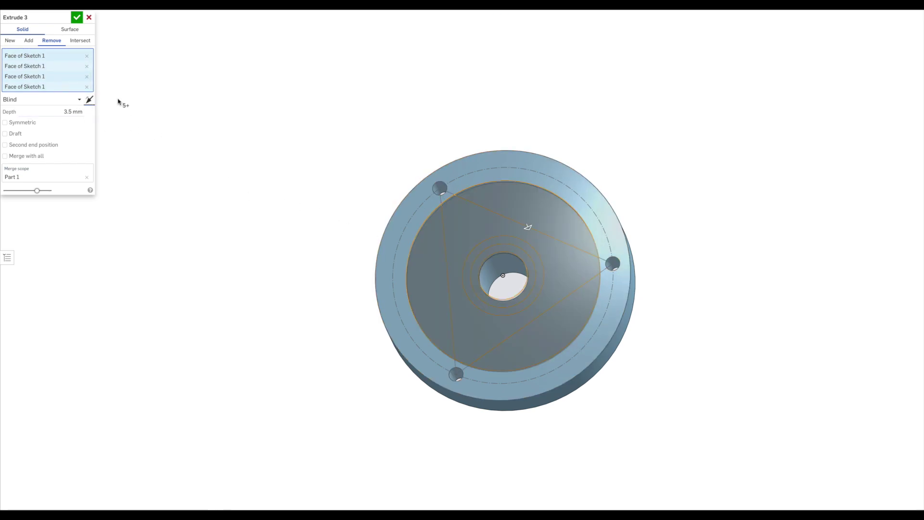
pyautogui.click(74, 20)
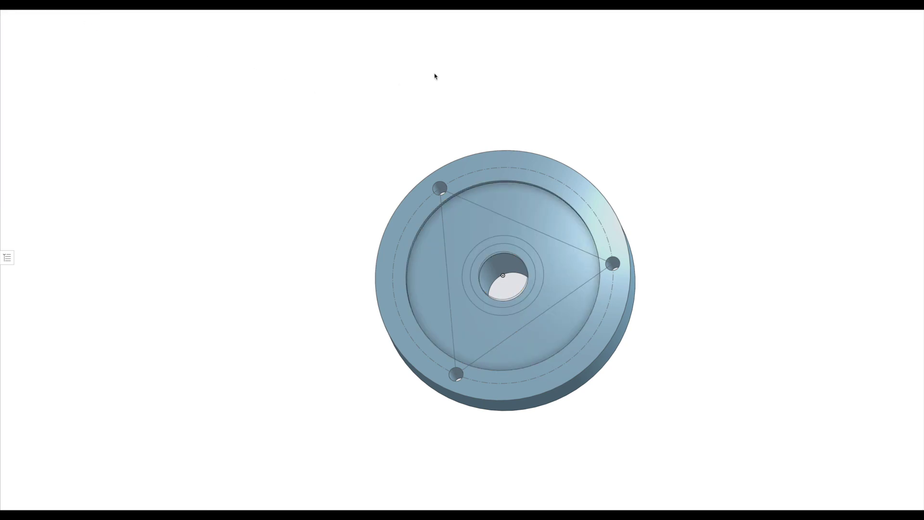
pyautogui.moveTo(433, 76); pyautogui.dragTo(227, 37, button='right')
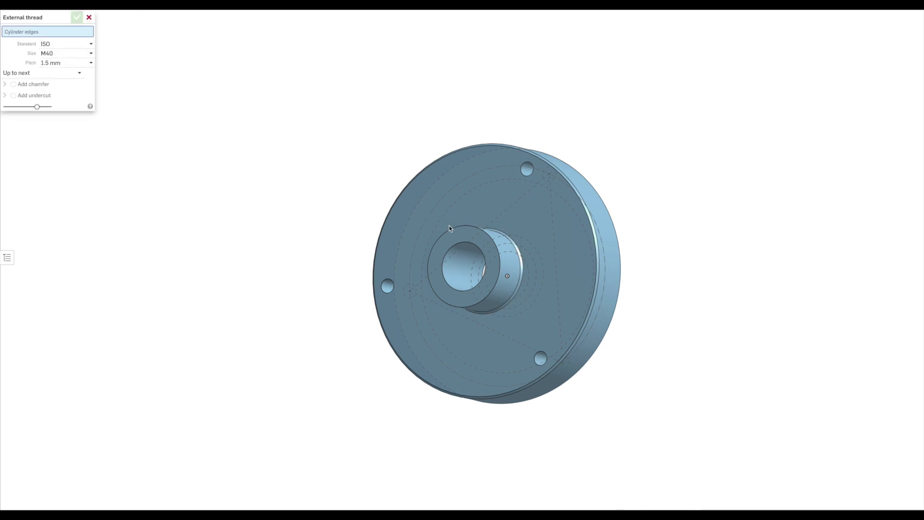
pyautogui.click(479, 241)
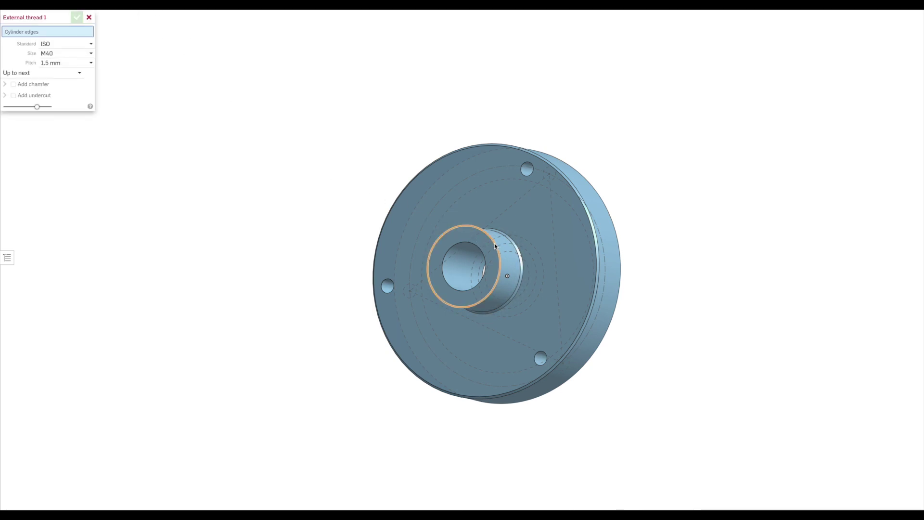
pyautogui.moveTo(300, 227); pyautogui.dragTo(293, 184, button='right')
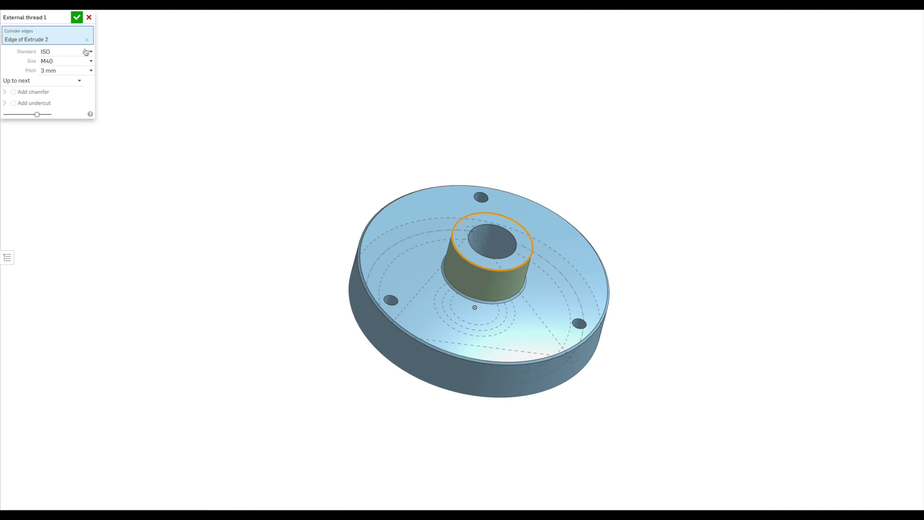
pyautogui.click(94, 74)
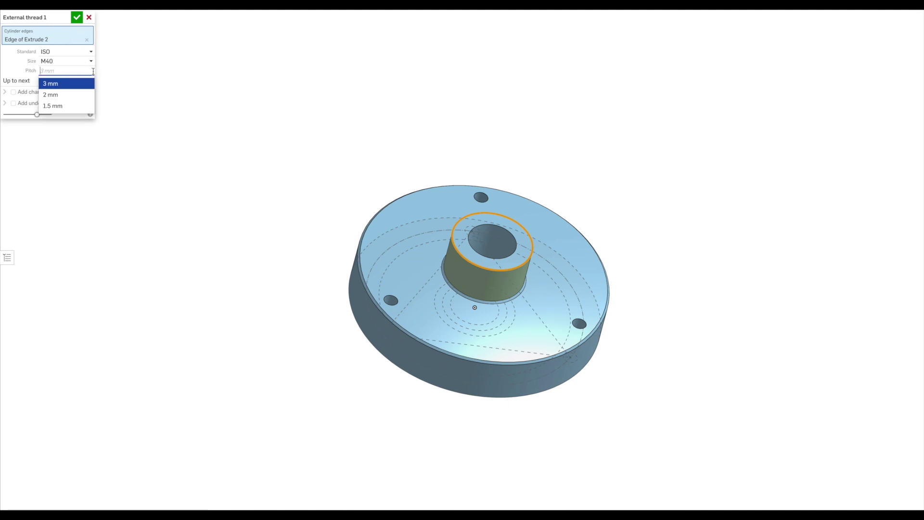
pyautogui.click(59, 104)
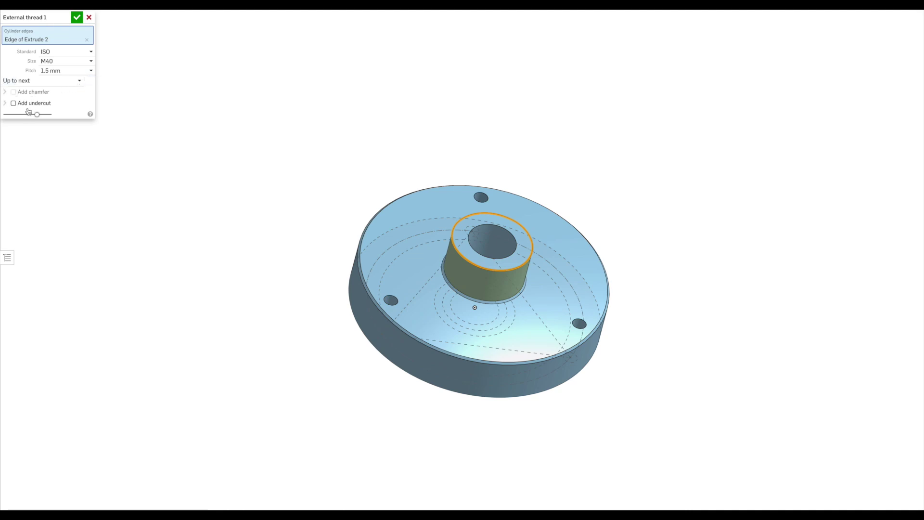
pyautogui.click(13, 103)
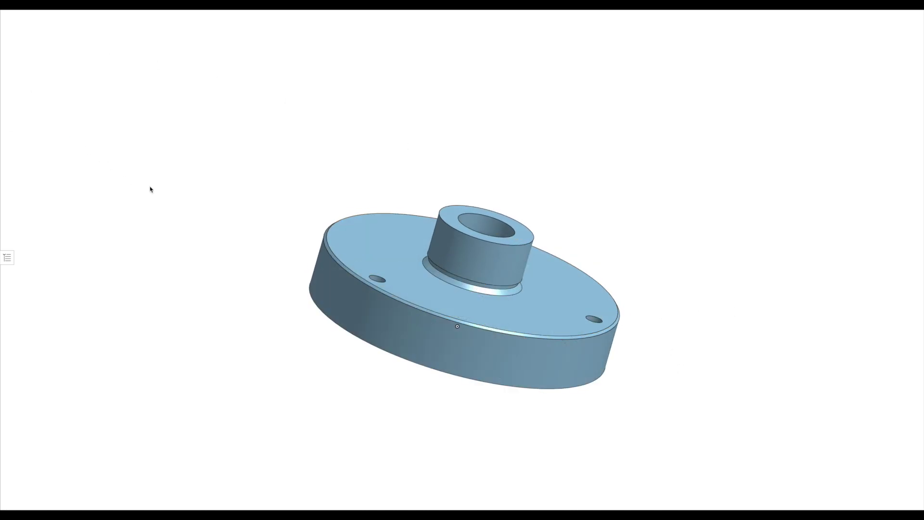
pyautogui.moveTo(148, 188)
pyautogui.mouseDown(button='right')
pyautogui.moveTo(163, 148)
pyautogui.moveTo(140, 131)
pyautogui.moveTo(173, 142)
pyautogui.mouseUp(button='right')
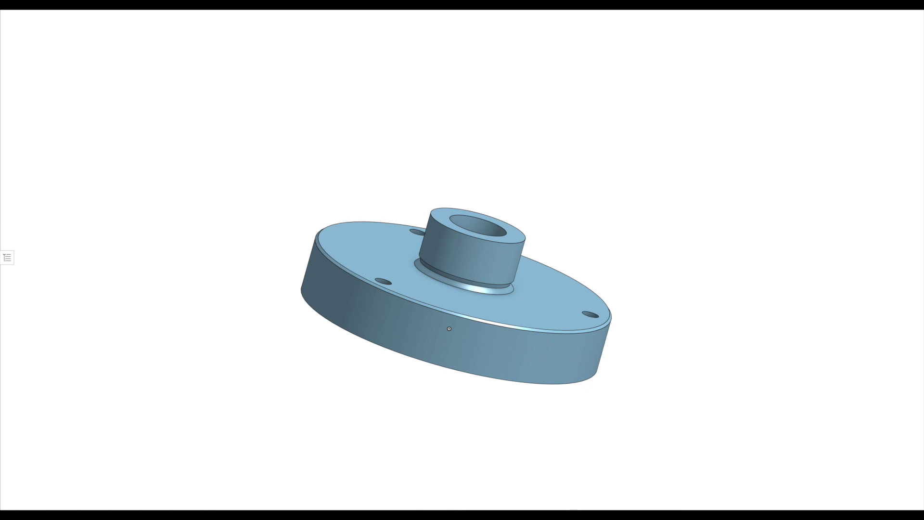
pyautogui.moveTo(449, 329); pyautogui.dragTo(464, 304, button='right')
pyautogui.scroll(2, 464, 304)
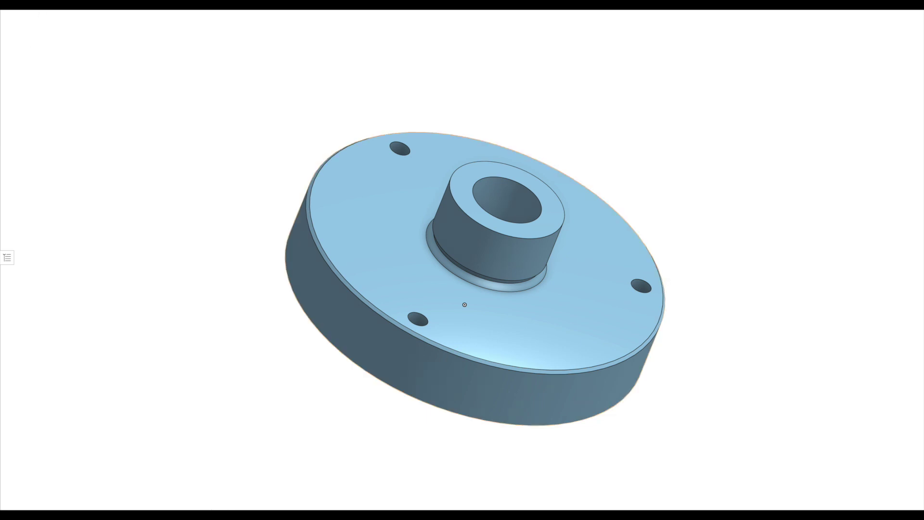
pyautogui.hotkey('shift', 'e')
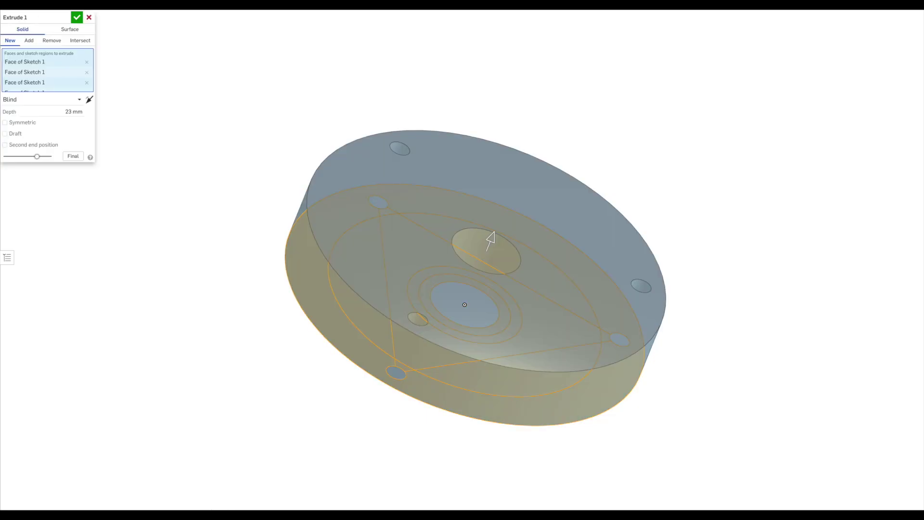
# Add the three small corner-circle regions to Extrude 1 to fill the holes
pyautogui.moveTo(220, 322); pyautogui.dragTo(255, 214, button='right')
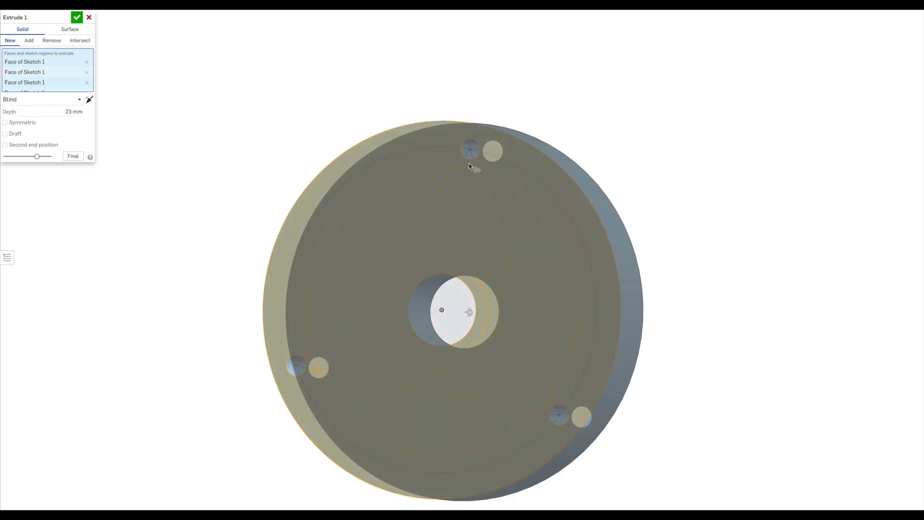
pyautogui.click(475, 152)
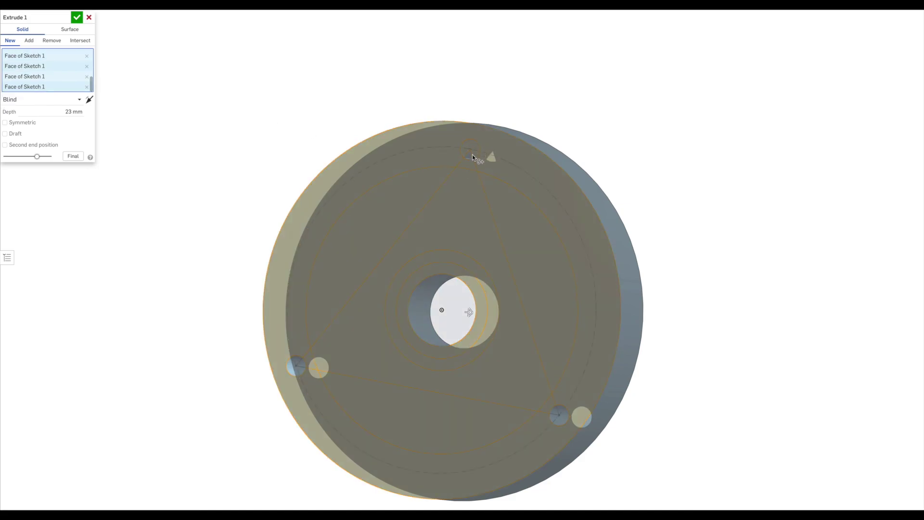
pyautogui.click(562, 413)
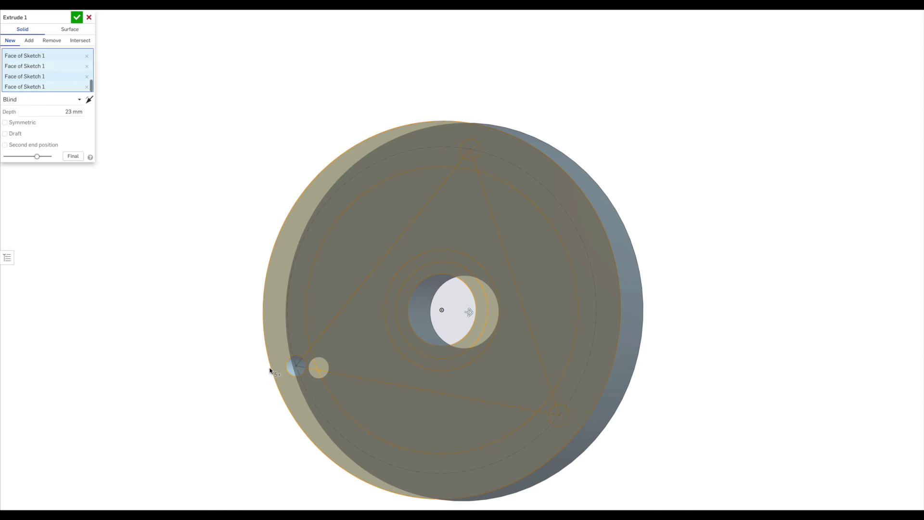
pyautogui.click(297, 370)
pyautogui.click(76, 19)
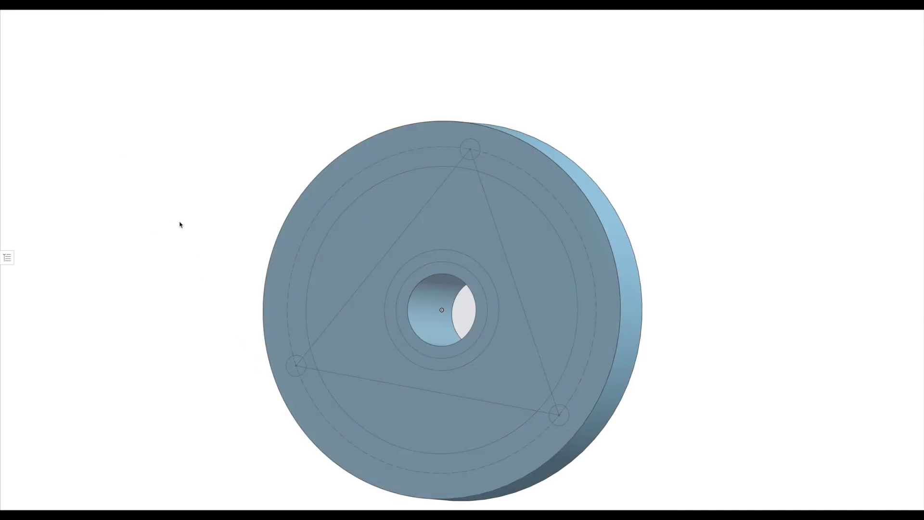
# Add the central hole region to Extrude 2 so the hub becomes solid
pyautogui.click(401, 309)
pyautogui.click(389, 309)
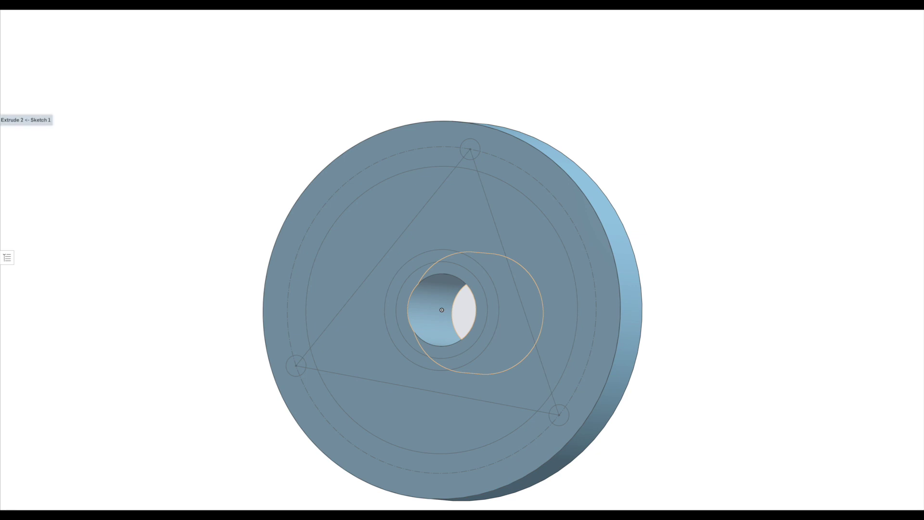
pyautogui.hotkey('shift', 'e')
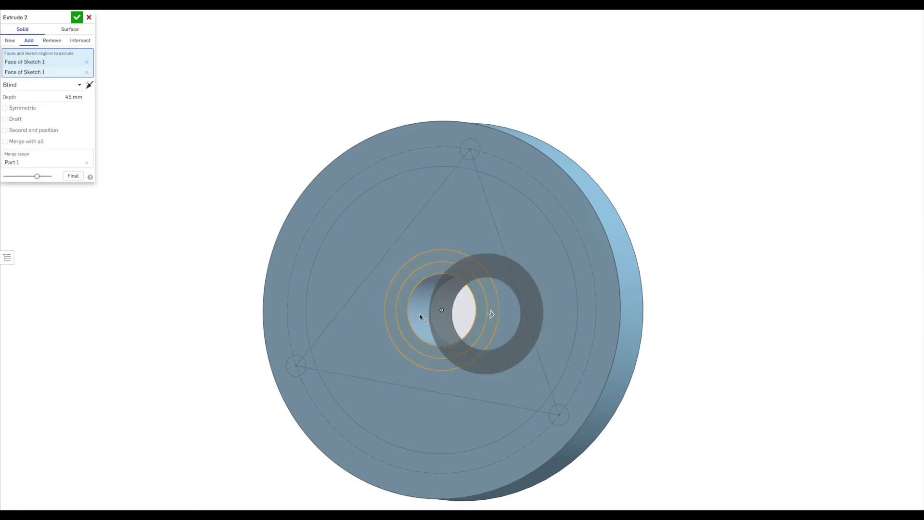
pyautogui.click(441, 312)
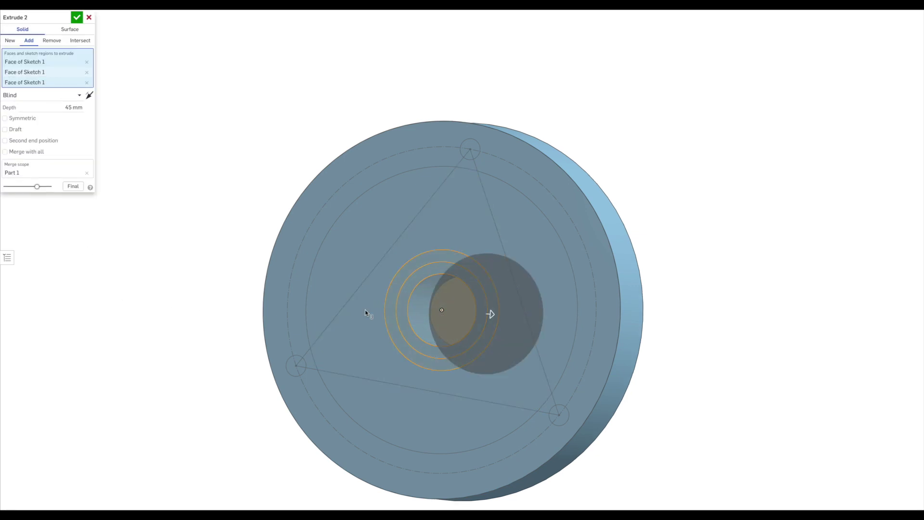
pyautogui.moveTo(367, 313)
pyautogui.mouseDown(button='right')
pyautogui.moveTo(109, 278)
pyautogui.moveTo(51, 285)
pyautogui.moveTo(39, 212)
pyautogui.moveTo(52, 180)
pyautogui.mouseUp(button='right')
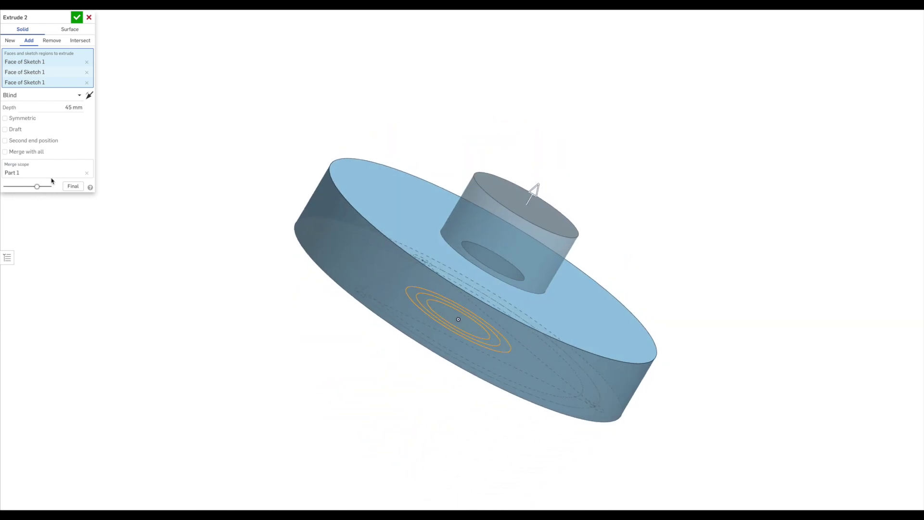
pyautogui.click(77, 18)
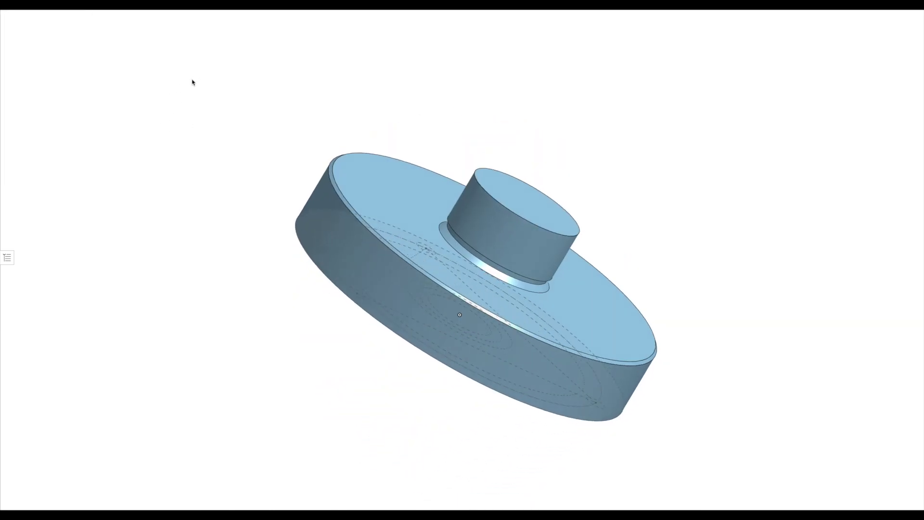
pyautogui.moveTo(192, 82); pyautogui.dragTo(152, 114, button='right')
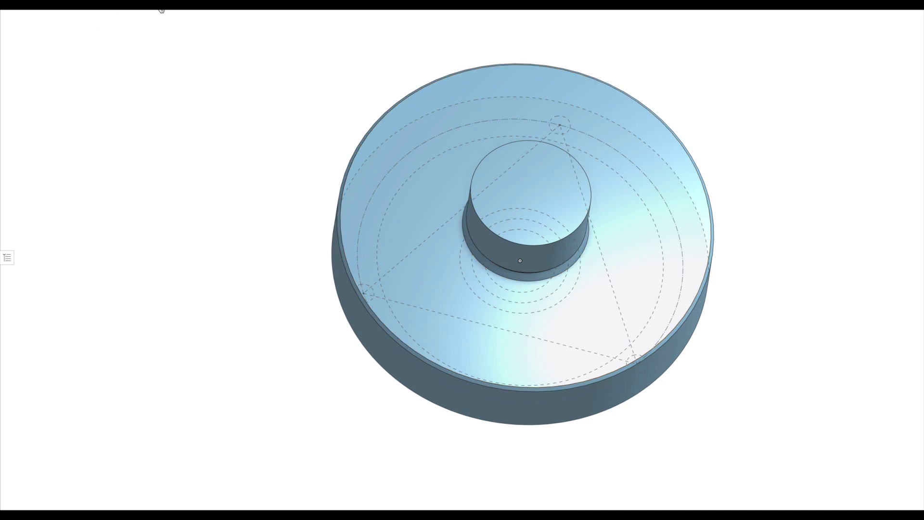
# Cut Hole 1 at the boss centre: Custom 11 mm through hole, 32 mm countersink at 8°
pyautogui.click(144, 7)
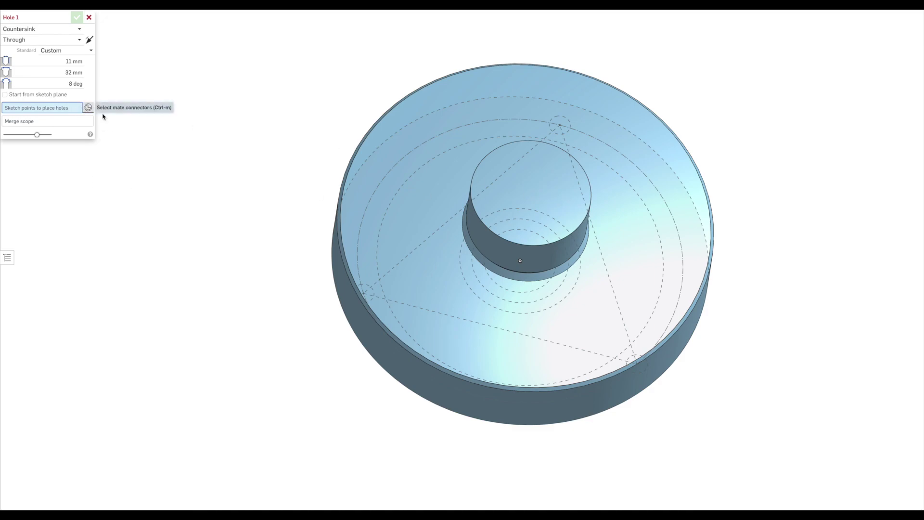
pyautogui.click(529, 192)
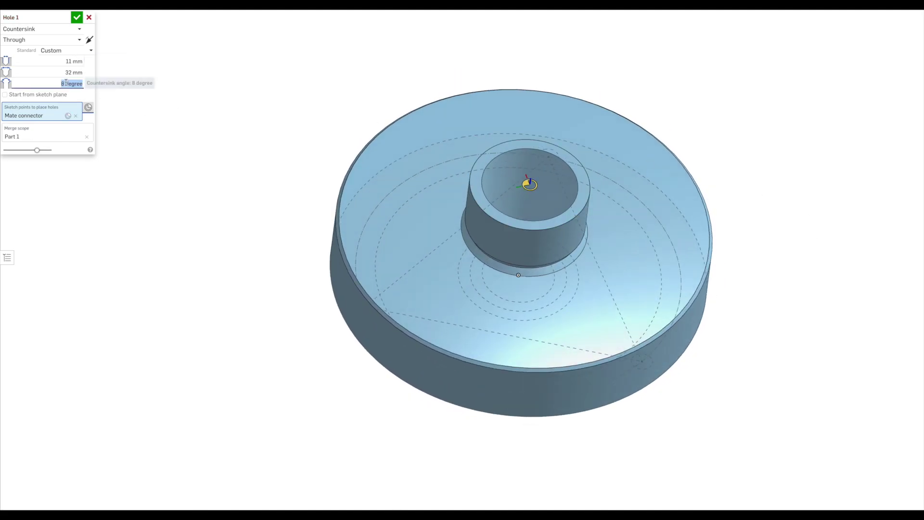
pyautogui.click(77, 80)
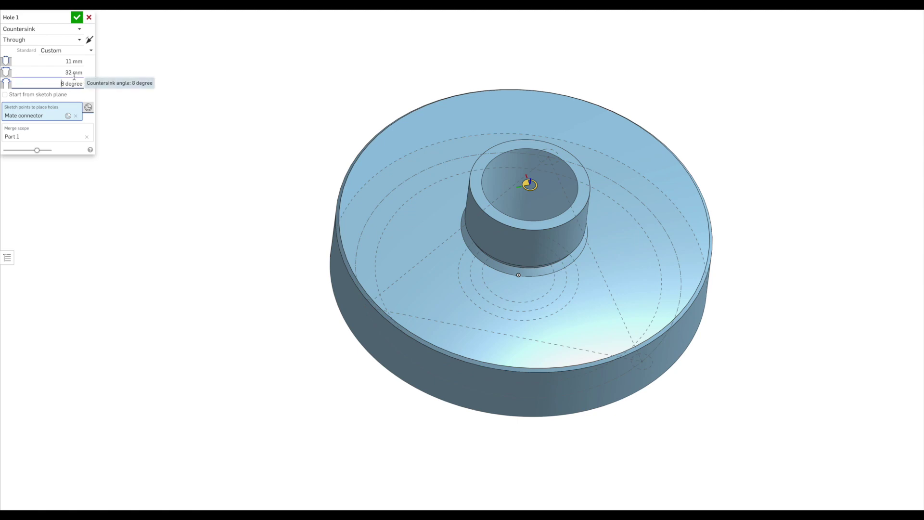
pyautogui.click(73, 73)
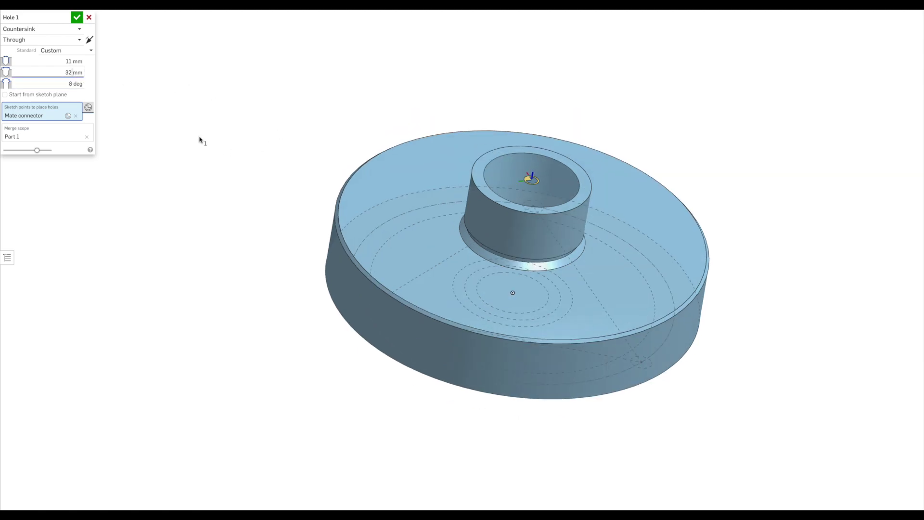
pyautogui.click(91, 51)
pyautogui.click(56, 66)
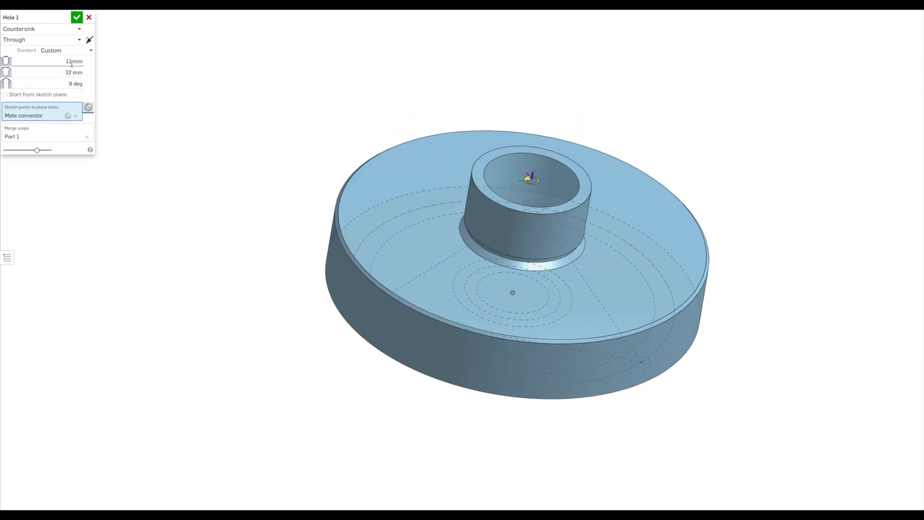
pyautogui.moveTo(258, 136); pyautogui.dragTo(206, 165, button='right')
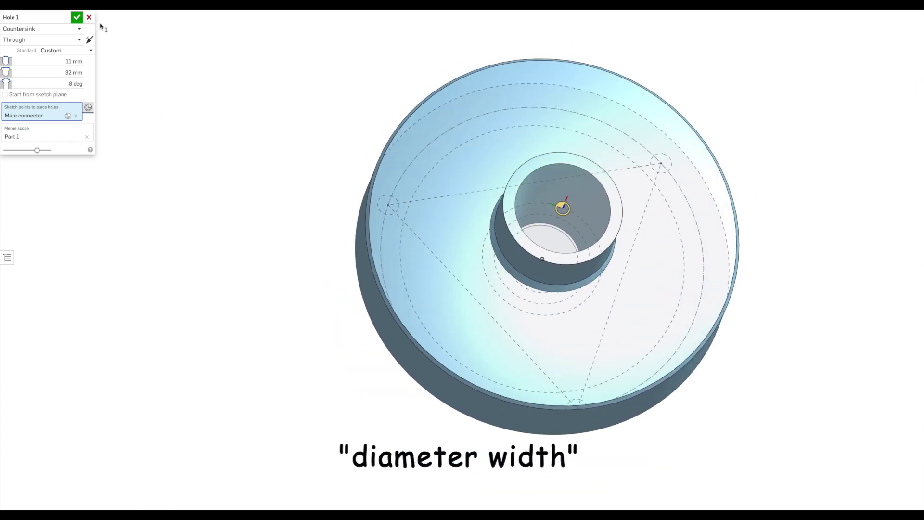
pyautogui.click(71, 72)
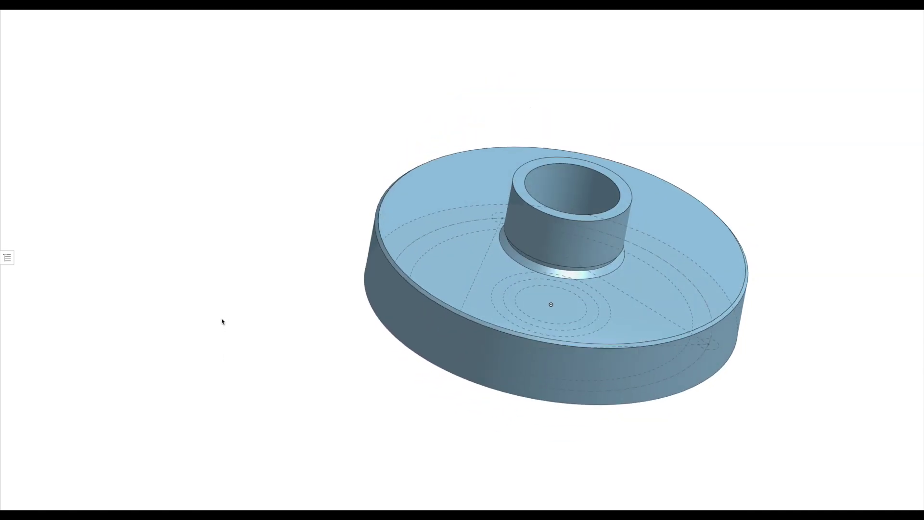
pyautogui.moveTo(324, 382); pyautogui.dragTo(344, 270, button='right')
# Start a second hole feature at the upper-left triangle vertex
pyautogui.scroll(-2, 724, 457)
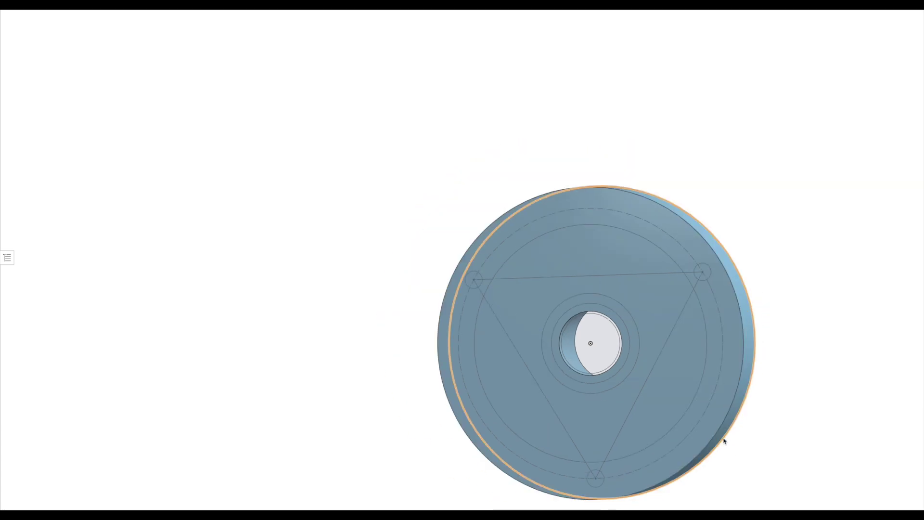
pyautogui.scroll(-5, 437, 173)
pyautogui.scroll(3, 576, 240)
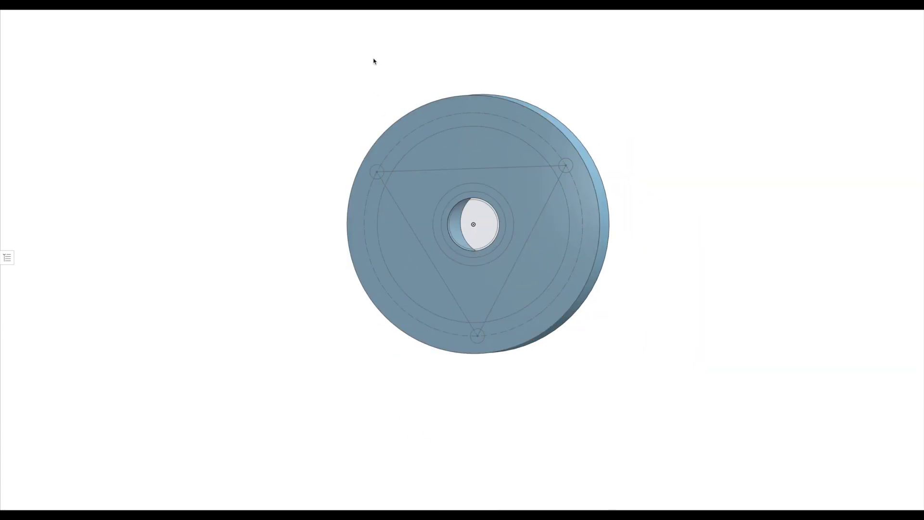
pyautogui.scroll(1, 393, 83)
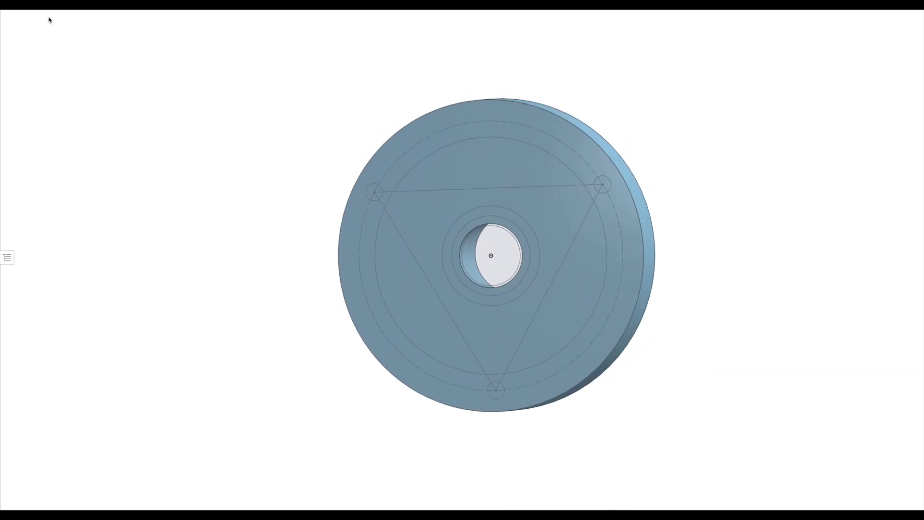
pyautogui.hotkey('shift', 'h')
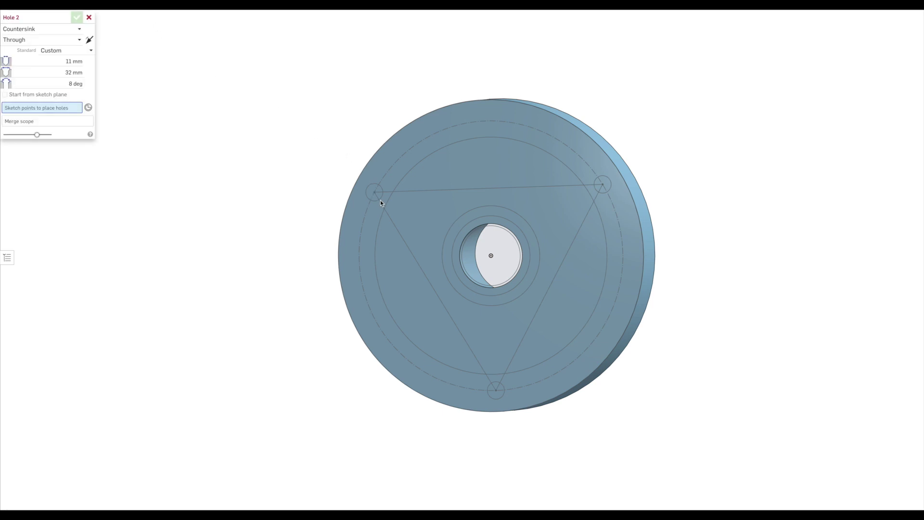
pyautogui.click(374, 193)
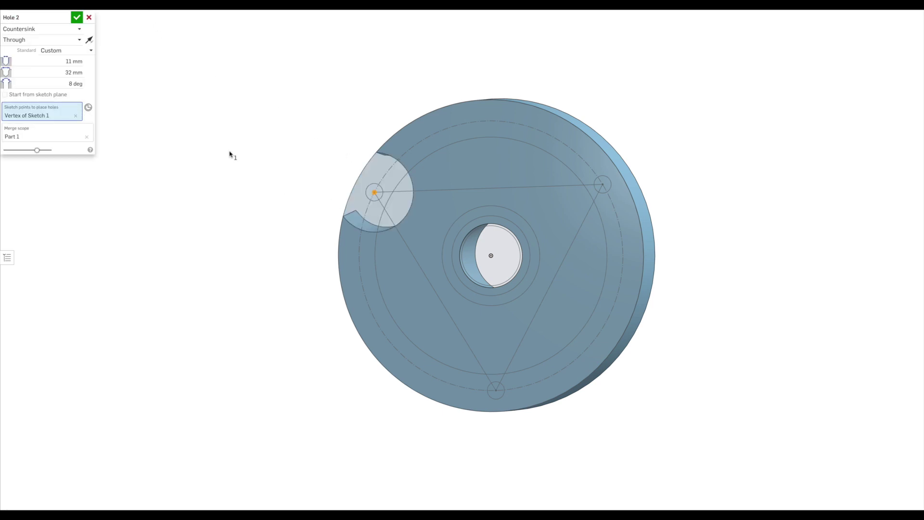
# Make the hole a Simple hole with Blind termination
pyautogui.click(79, 30)
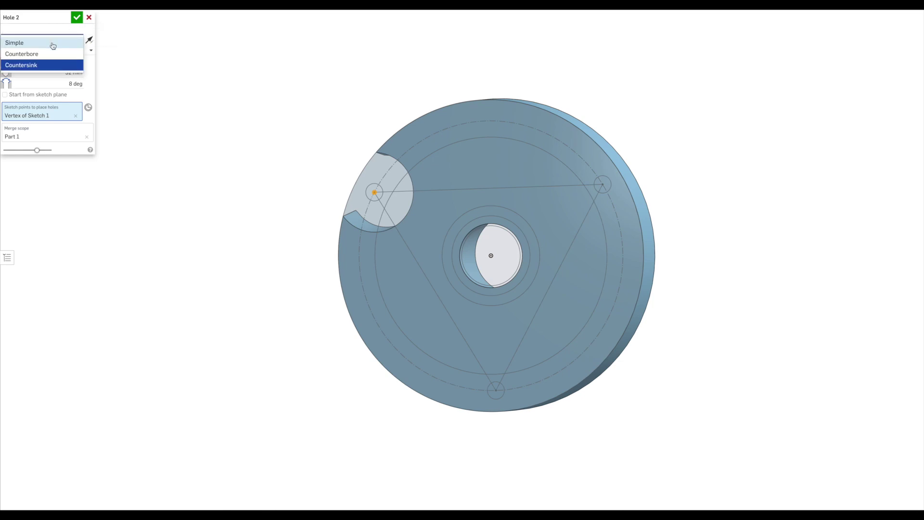
pyautogui.click(52, 43)
pyautogui.click(79, 40)
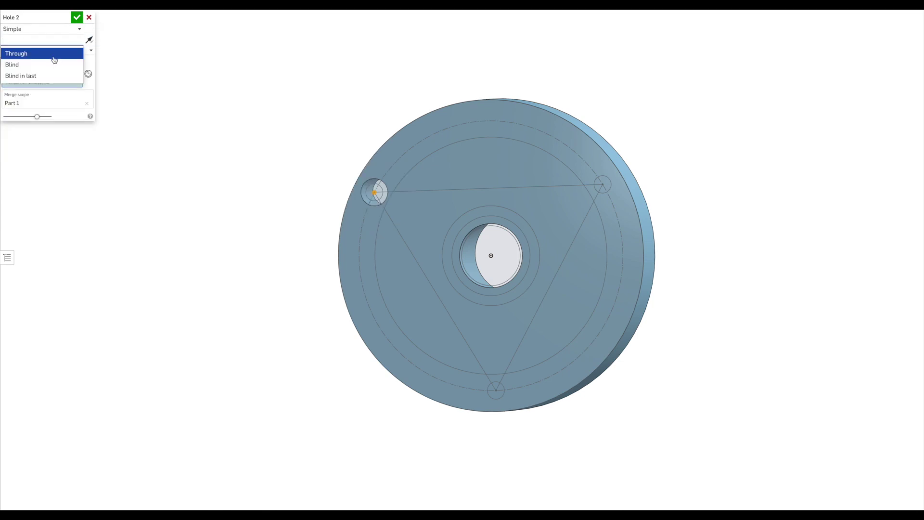
pyautogui.click(54, 56)
pyautogui.click(82, 50)
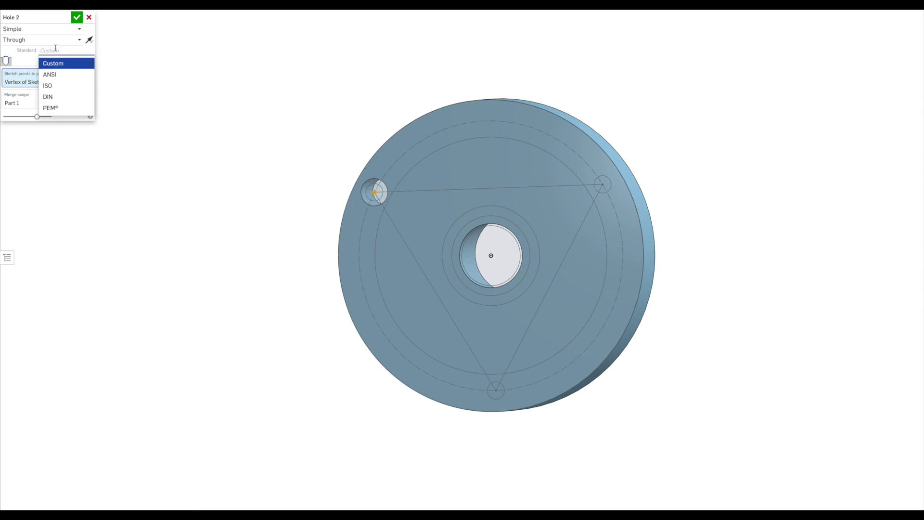
pyautogui.click(78, 29)
pyautogui.click(79, 27)
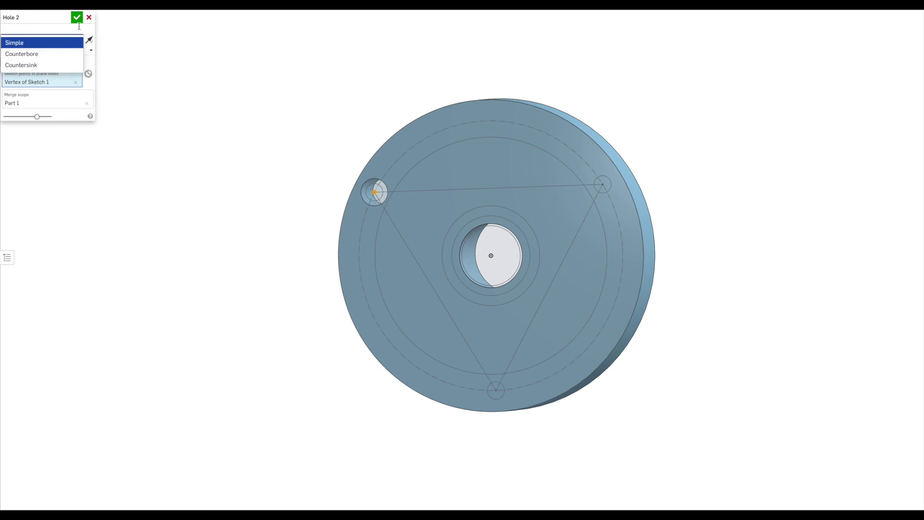
pyautogui.click(94, 34)
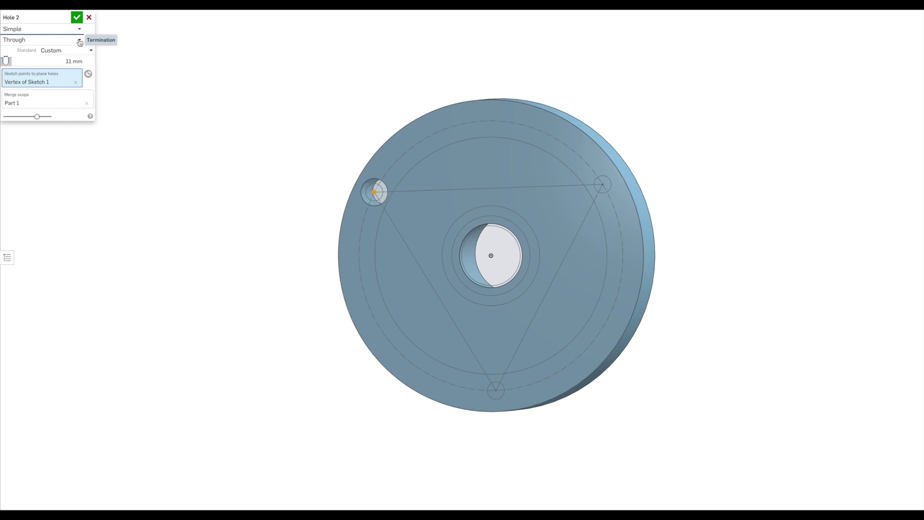
pyautogui.click(79, 40)
pyautogui.click(35, 66)
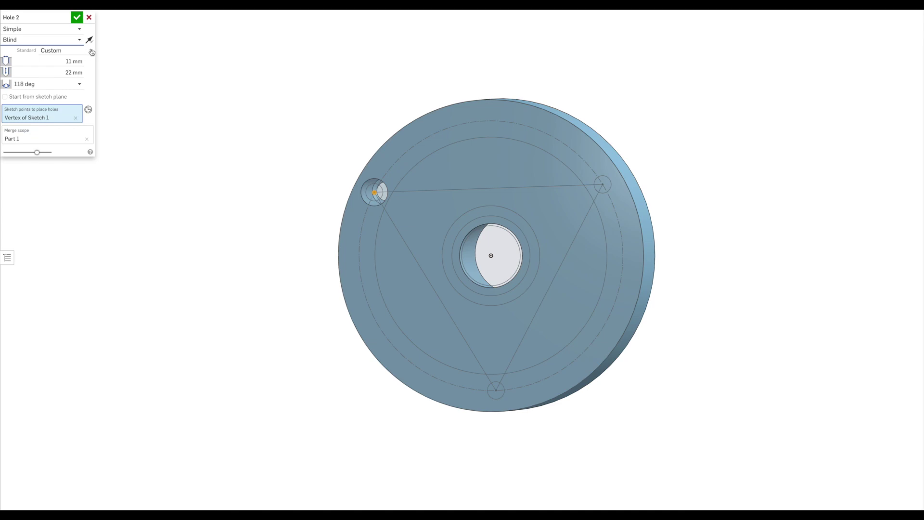
# Add the top-right and bottom triangle vertices and set the hole depth to 20 mm
pyautogui.click(602, 186)
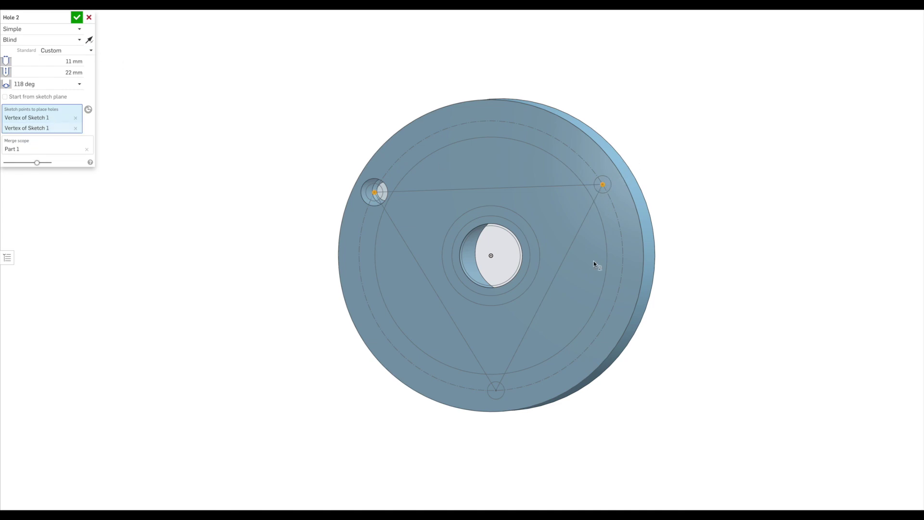
pyautogui.click(496, 391)
pyautogui.press('n')
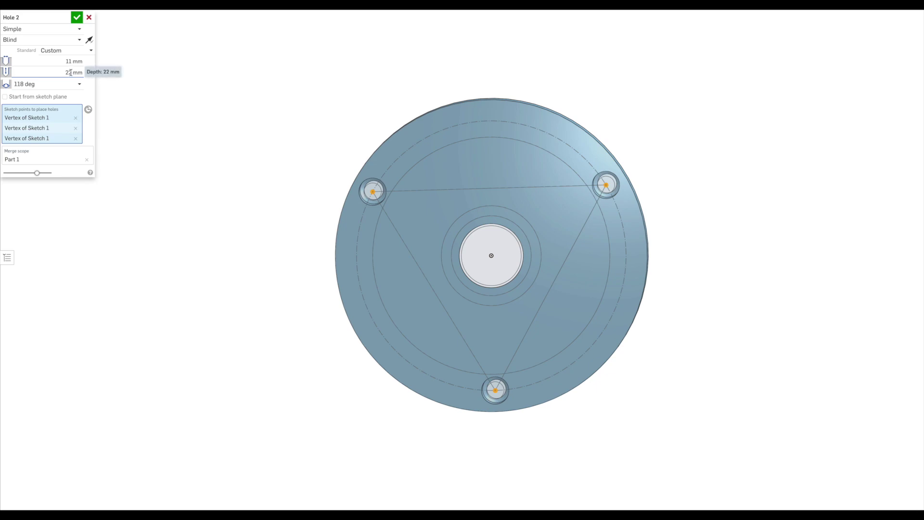
pyautogui.click(70, 72)
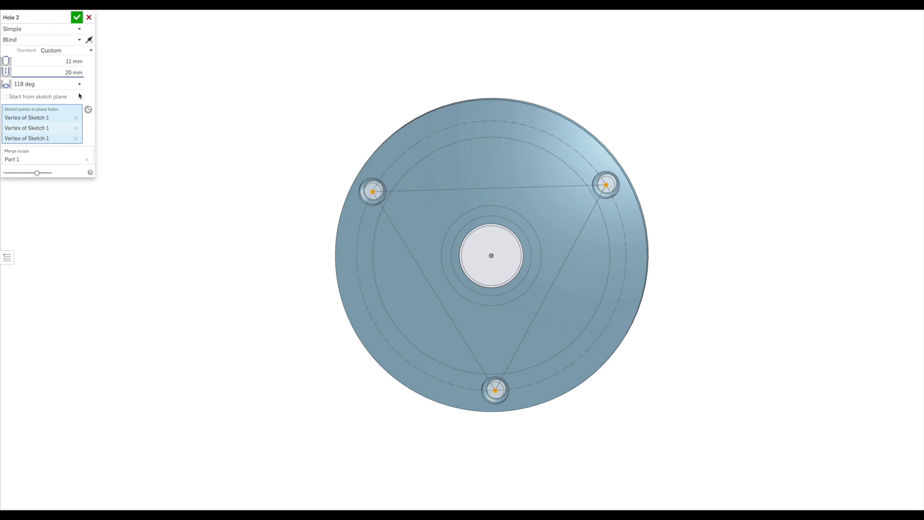
pyautogui.click(72, 61)
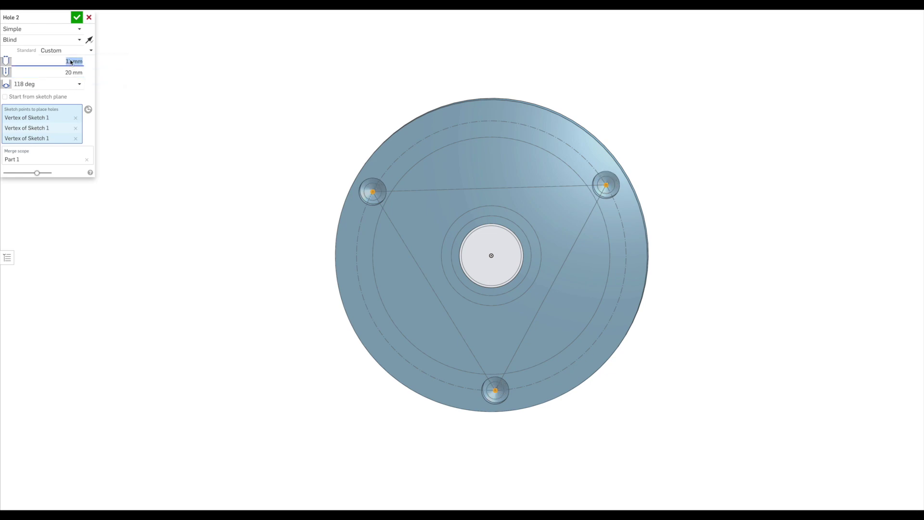
pyautogui.click(71, 62)
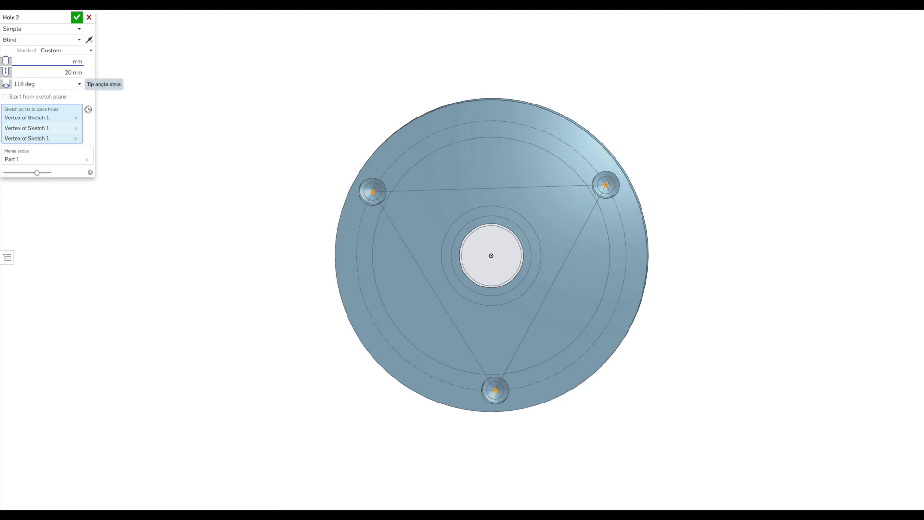
pyautogui.click(92, 49)
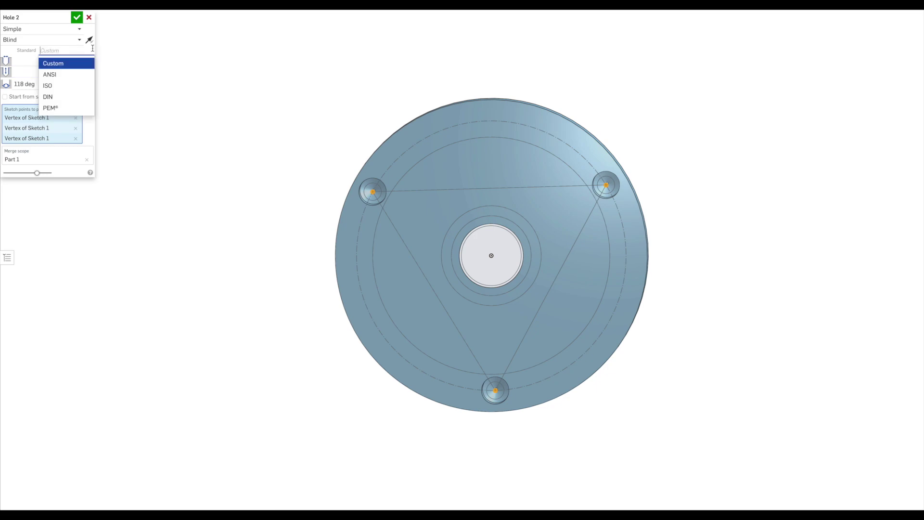
# Switch the three holes to ISO Tapped holes of size M8
pyautogui.click(66, 85)
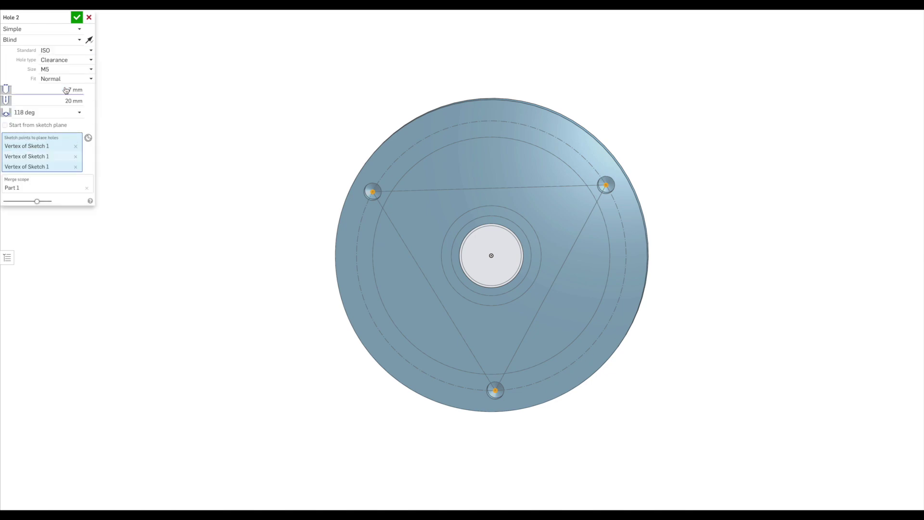
pyautogui.click(92, 60)
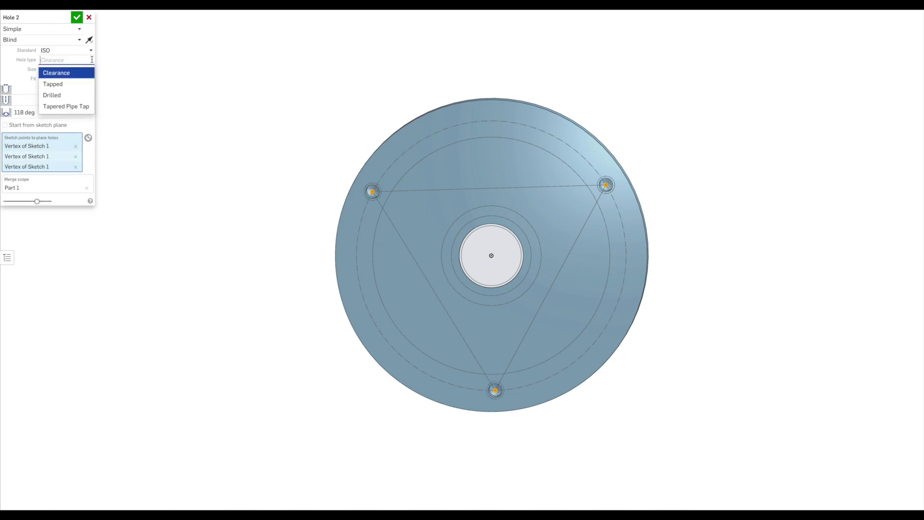
pyautogui.click(56, 84)
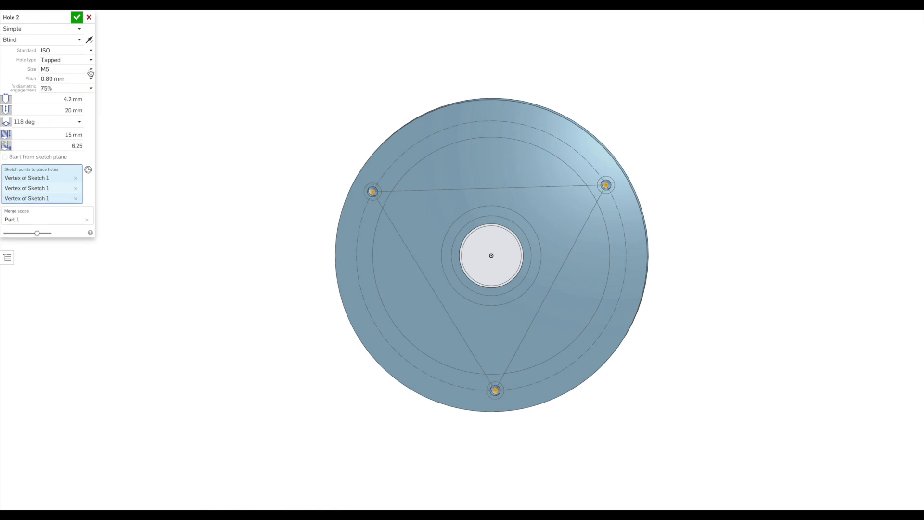
pyautogui.click(92, 70)
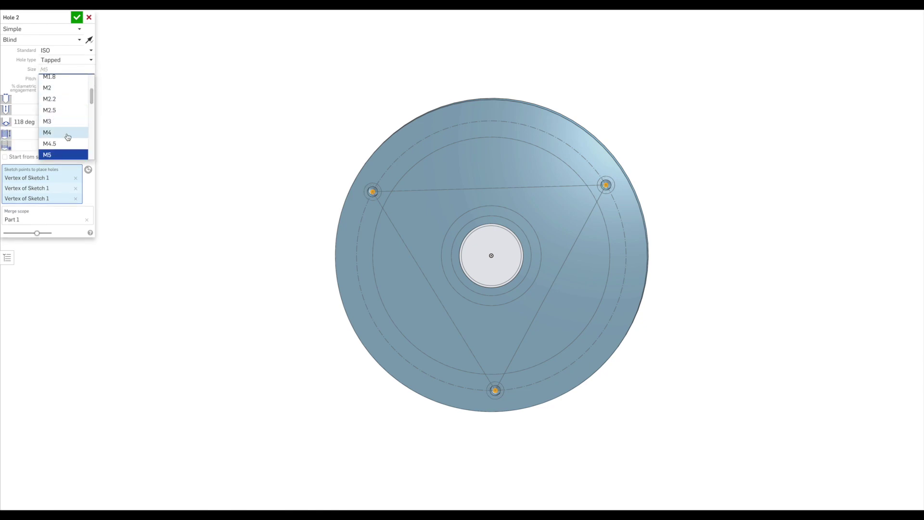
pyautogui.scroll(-5, 67, 133)
pyautogui.scroll(3, 65, 130)
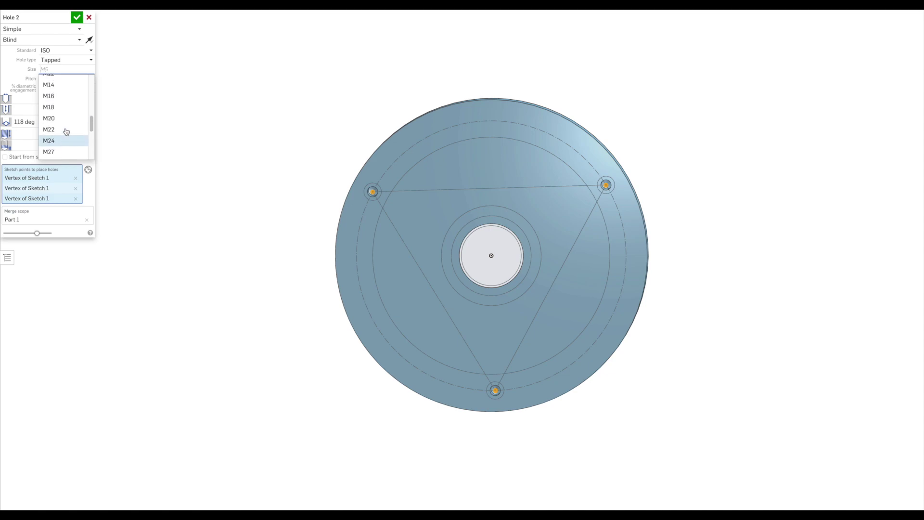
pyautogui.click(55, 103)
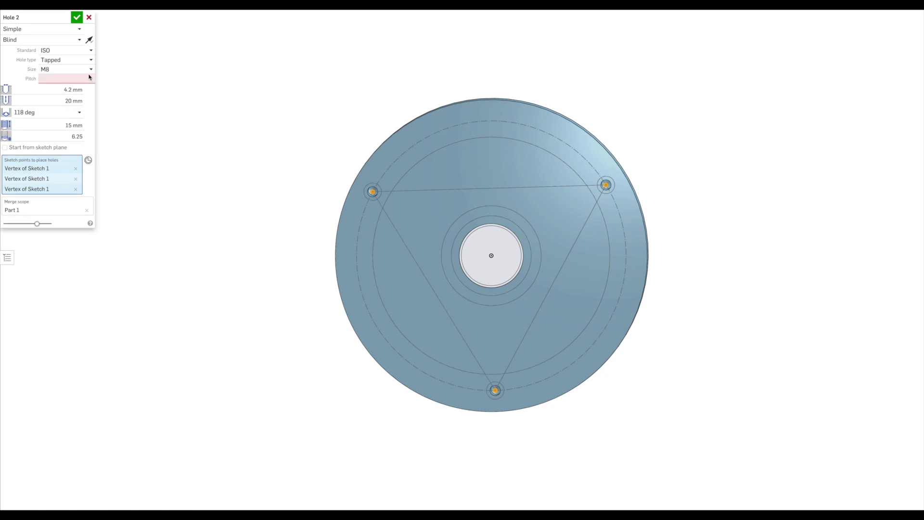
# Set the M8 pitch to 1.00 mm, check the thread depth, and confirm Hole 2
pyautogui.click(86, 78)
pyautogui.click(65, 103)
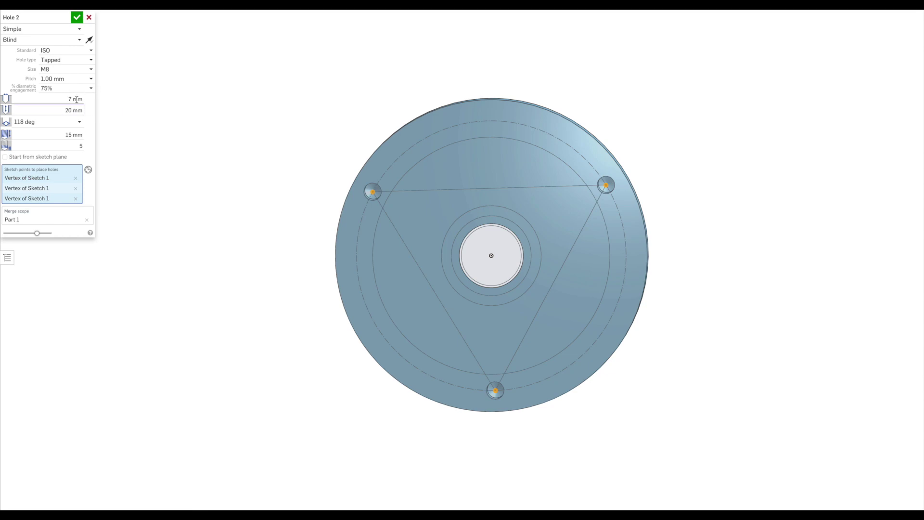
pyautogui.moveTo(193, 181)
pyautogui.mouseDown(button='right')
pyautogui.moveTo(200, 153)
pyautogui.moveTo(198, 171)
pyautogui.mouseUp(button='right')
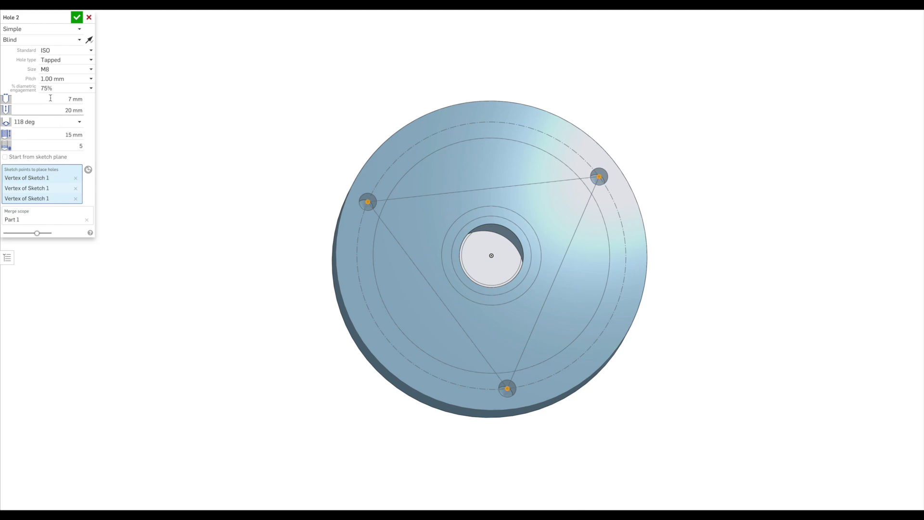
pyautogui.click(72, 135)
pyautogui.click(71, 135)
pyautogui.click(77, 17)
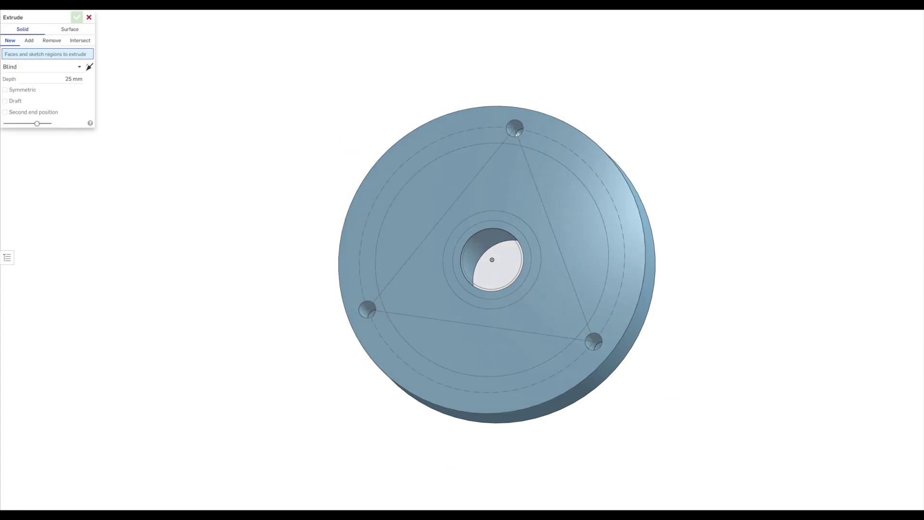
# Remove-extrude the triangle, three segment and ring regions 3.5 mm into the disc face
pyautogui.click(57, 41)
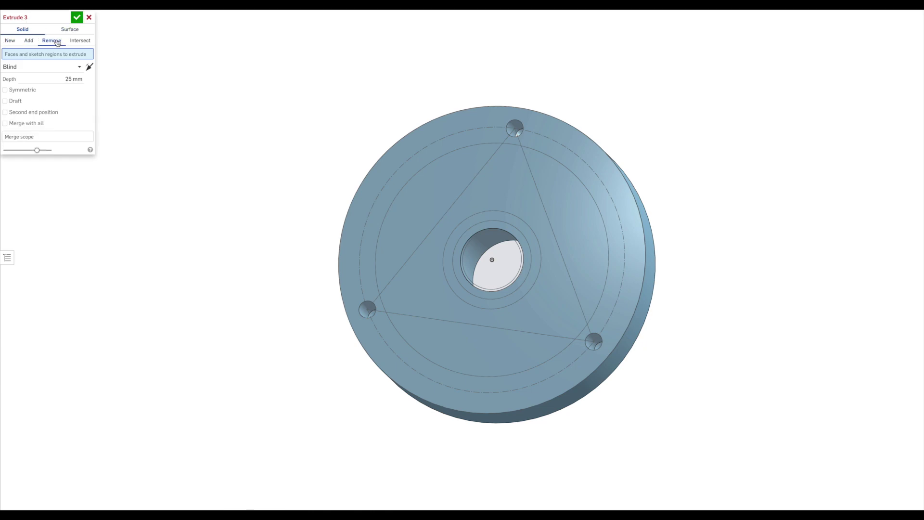
pyautogui.click(455, 178)
pyautogui.click(532, 195)
pyautogui.click(582, 210)
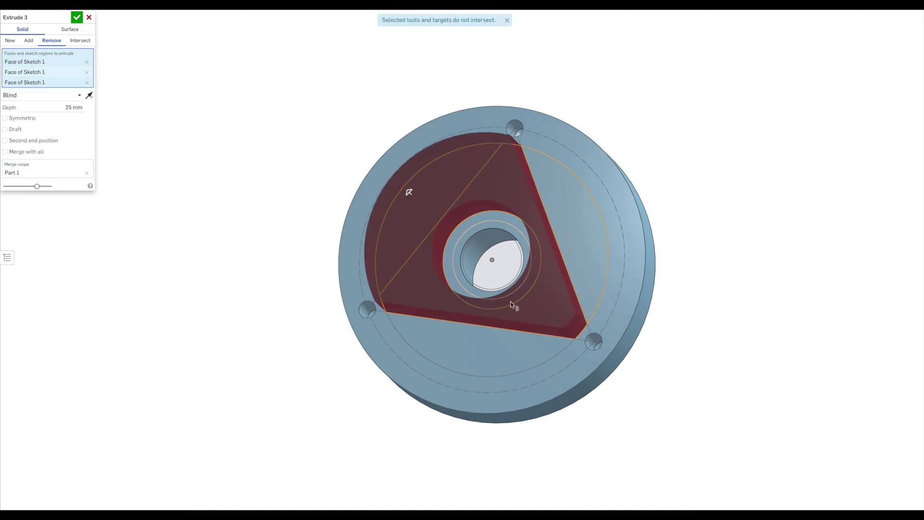
pyautogui.click(474, 351)
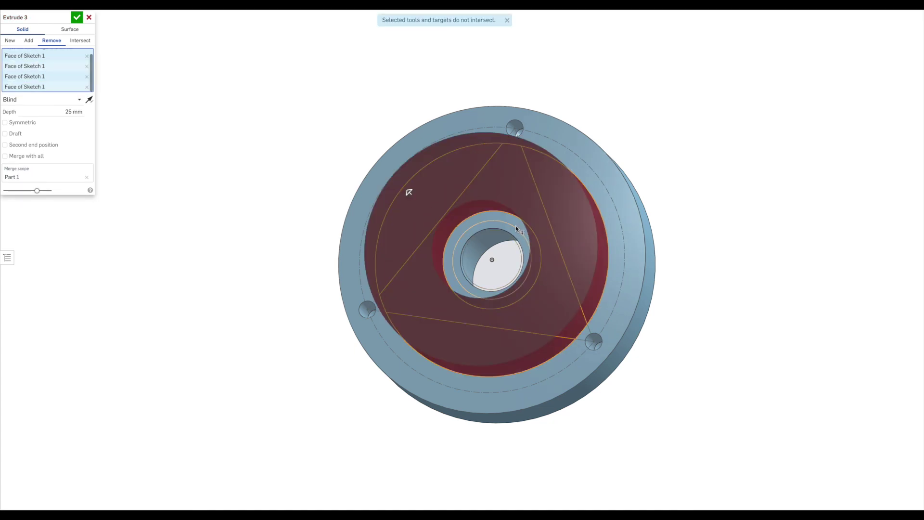
pyautogui.click(514, 225)
pyautogui.click(505, 232)
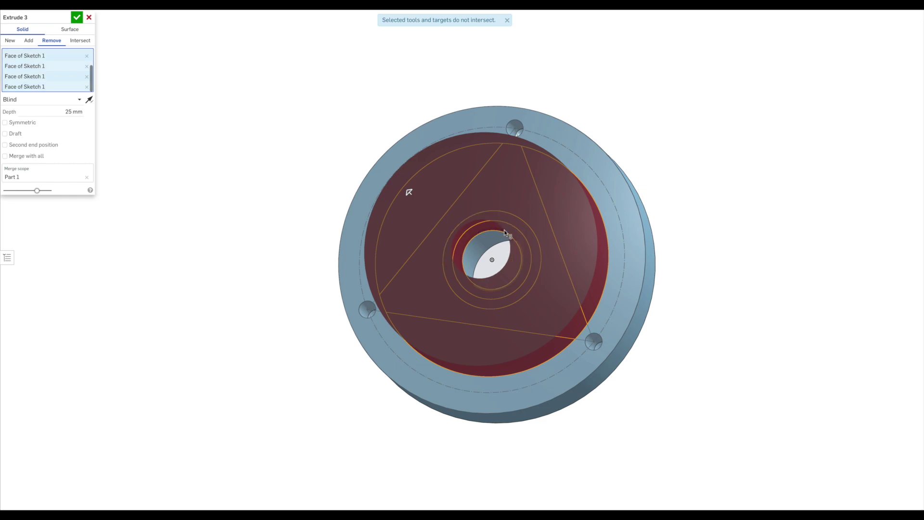
pyautogui.click(89, 99)
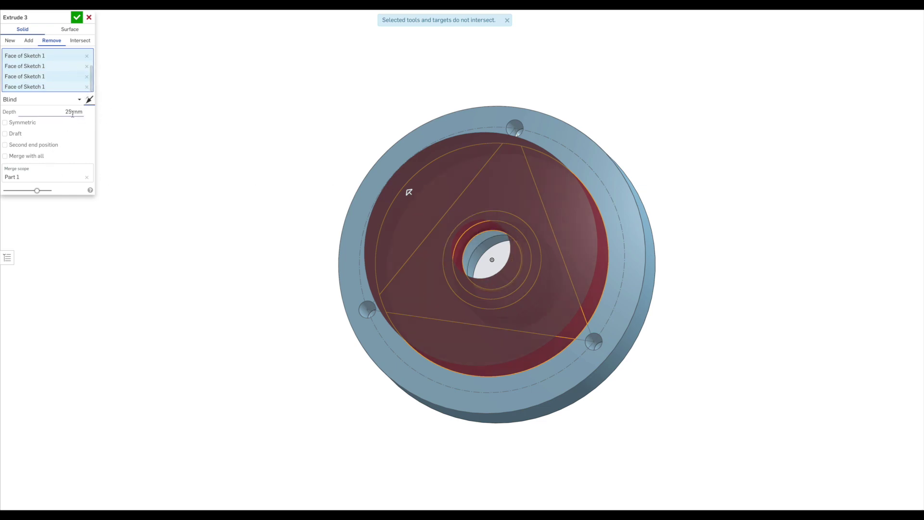
pyautogui.click(72, 112)
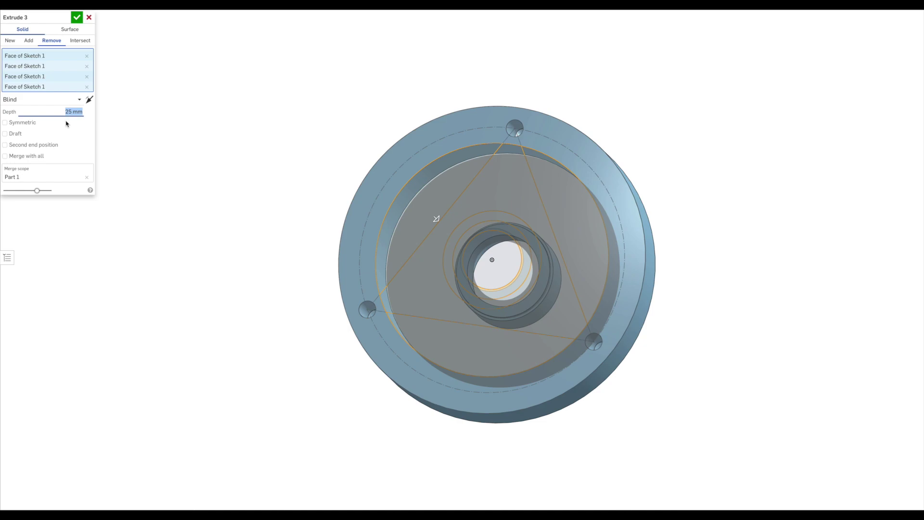
pyautogui.write('3')
pyautogui.moveTo(216, 144); pyautogui.dragTo(165, 248, button='right')
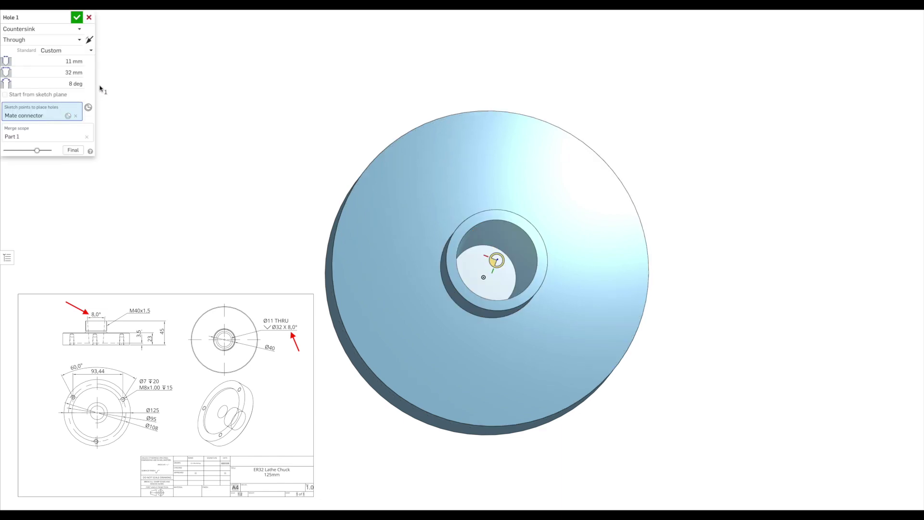
# Change Hole 1's countersink angle from 8° to 16° and accept it
pyautogui.click(66, 83)
pyautogui.click(66, 83)
pyautogui.write('16')
pyautogui.press('Return')
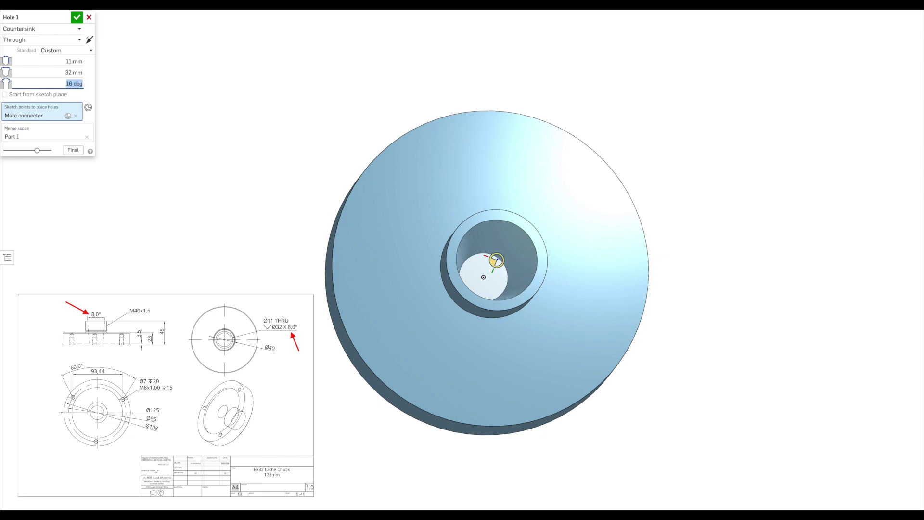
pyautogui.click(77, 18)
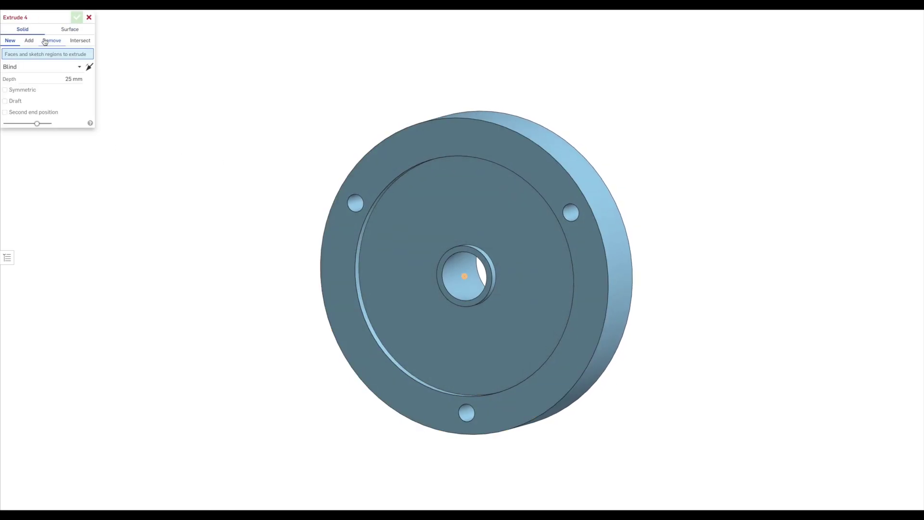
# Cut the centre bore region with a reversed Remove extrude and commit Extrude 4
pyautogui.click(56, 45)
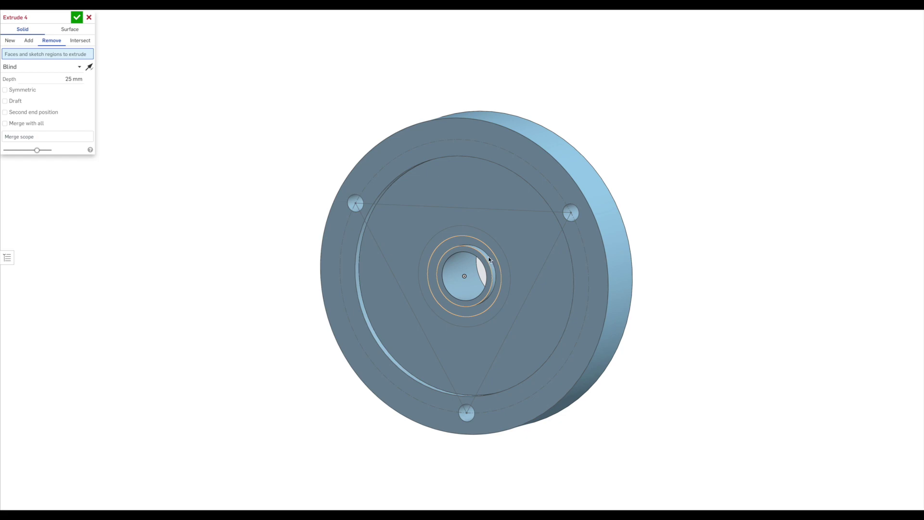
pyautogui.moveTo(91, 322); pyautogui.dragTo(130, 313, button='right')
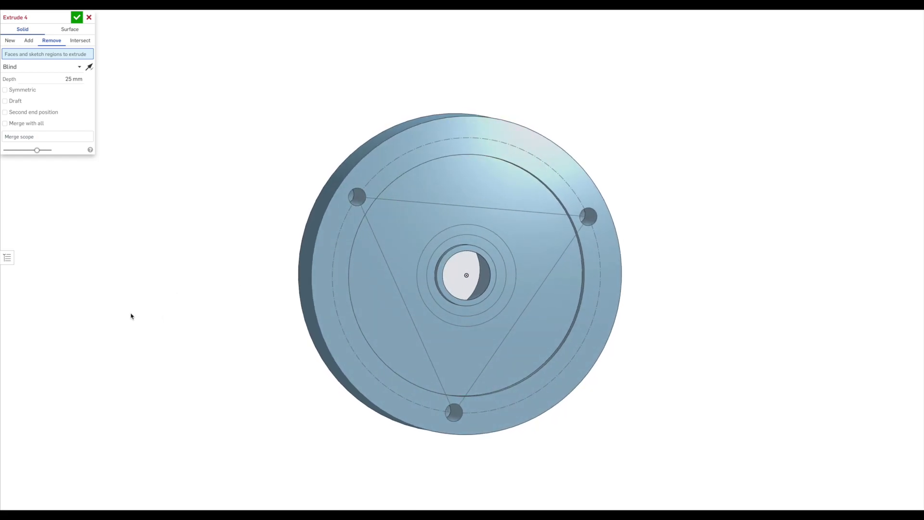
pyautogui.click(457, 255)
pyautogui.moveTo(223, 330)
pyautogui.mouseDown(button='right')
pyautogui.moveTo(165, 355)
pyautogui.moveTo(149, 319)
pyautogui.mouseUp(button='right')
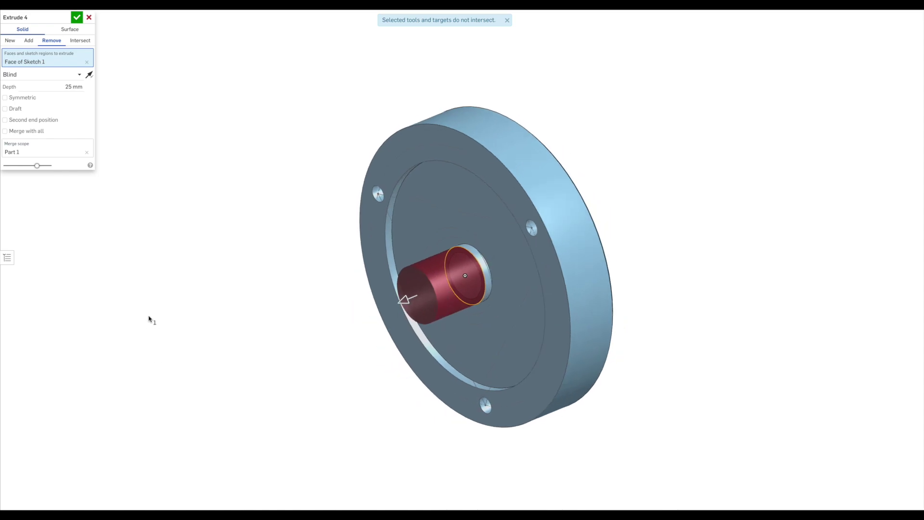
pyautogui.click(89, 74)
pyautogui.moveTo(279, 221); pyautogui.dragTo(163, 222, button='right')
pyautogui.press('n')
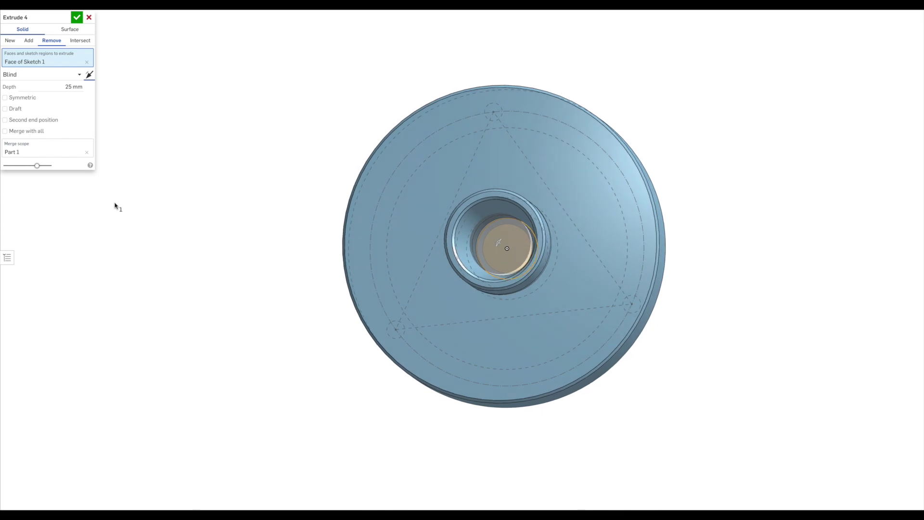
pyautogui.click(76, 17)
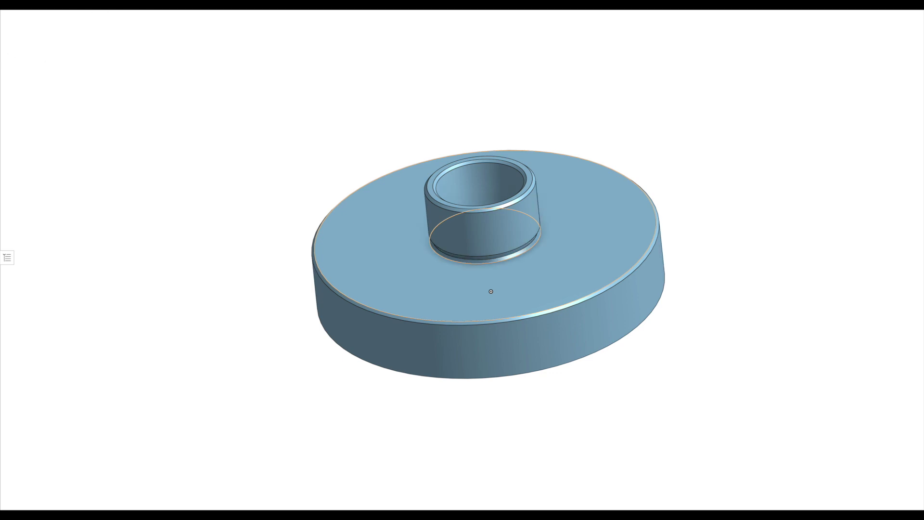
# Start a new Offset plane with a 62.5 mm offset distance
pyautogui.click(347, 17)
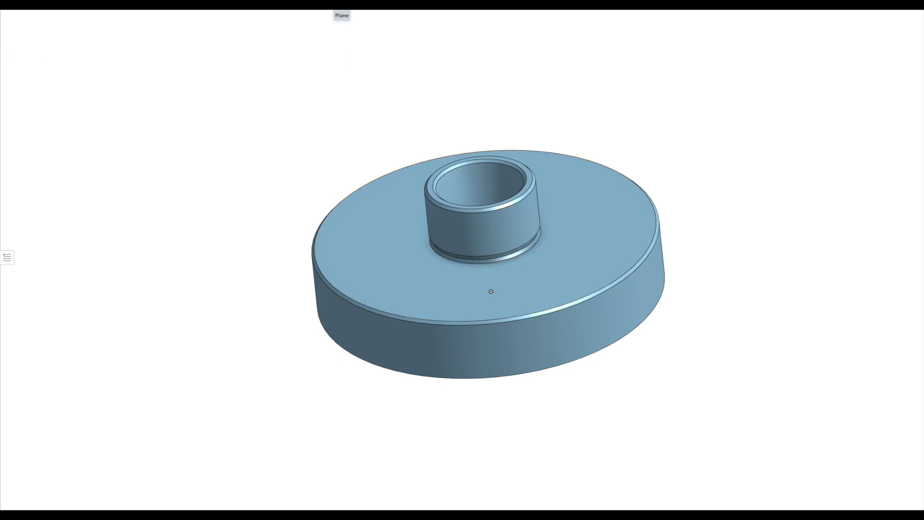
pyautogui.click(344, 7)
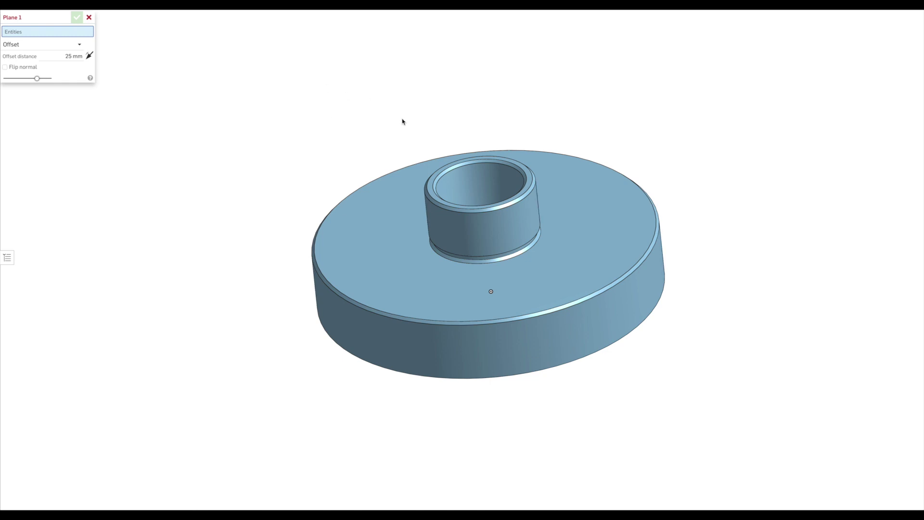
pyautogui.press('p')
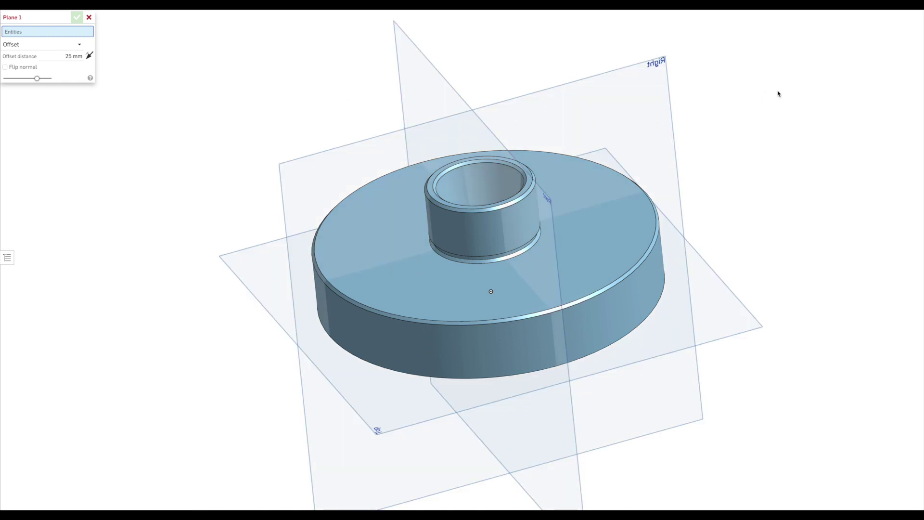
pyautogui.moveTo(490, 291)
pyautogui.mouseDown(button='right')
pyautogui.moveTo(907, 102)
pyautogui.moveTo(818, 183)
pyautogui.mouseUp(button='right')
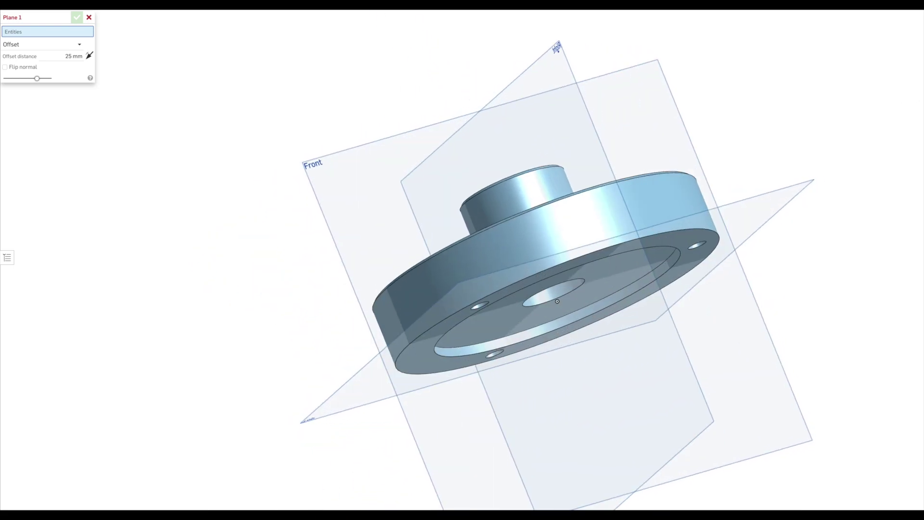
pyautogui.hotkey('shift', '1')
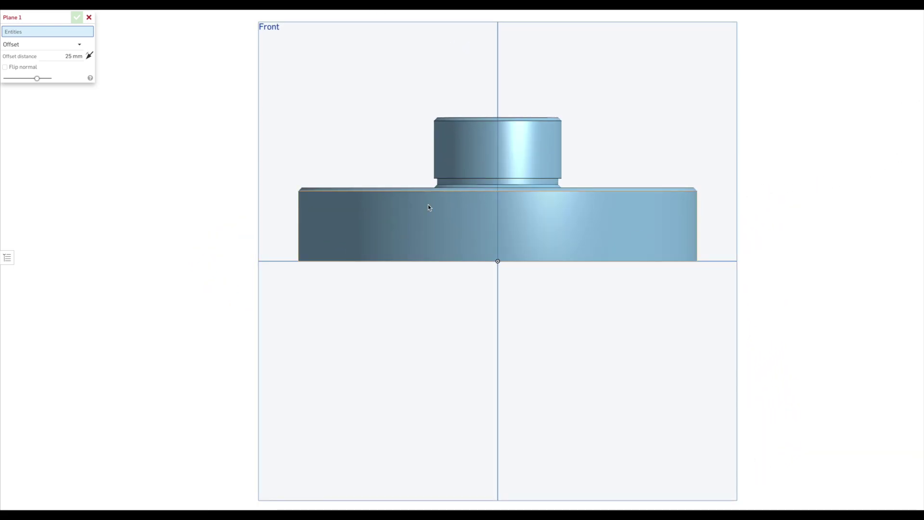
pyautogui.moveTo(545, 240); pyautogui.dragTo(546, 266, button='right')
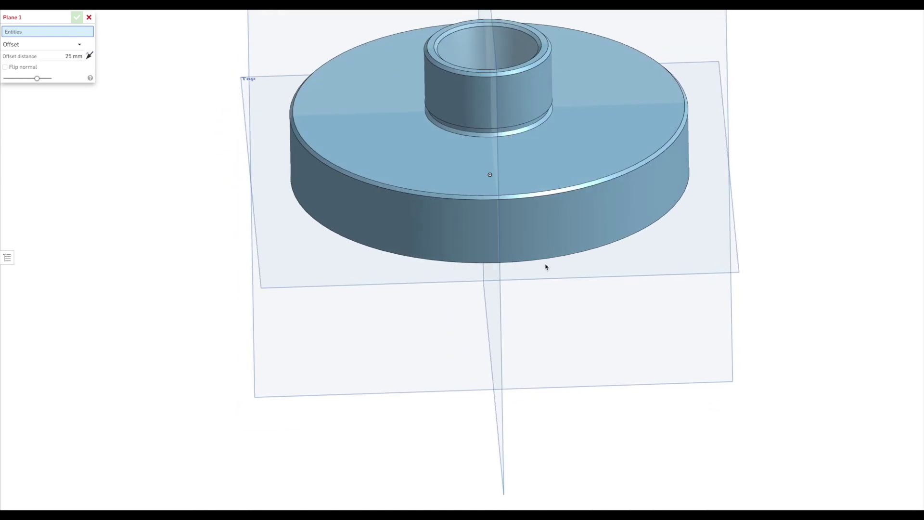
pyautogui.click(44, 42)
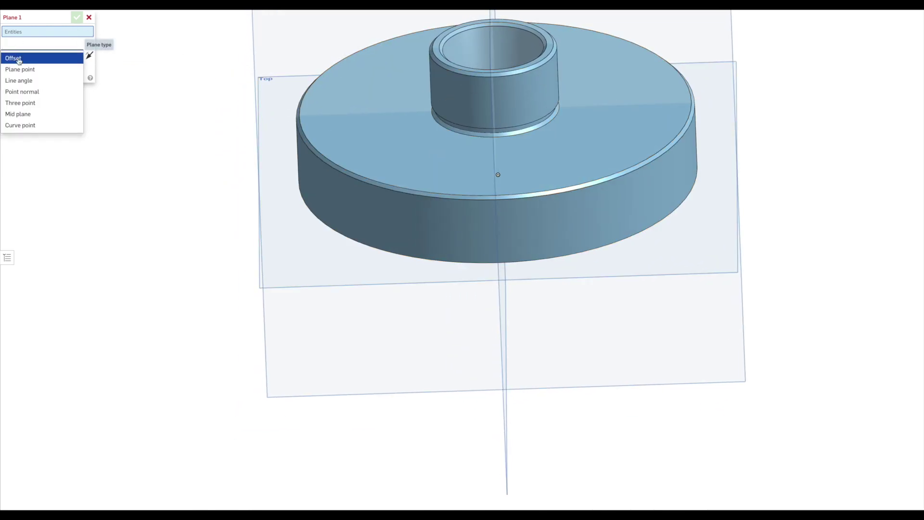
pyautogui.click(18, 58)
pyautogui.click(66, 56)
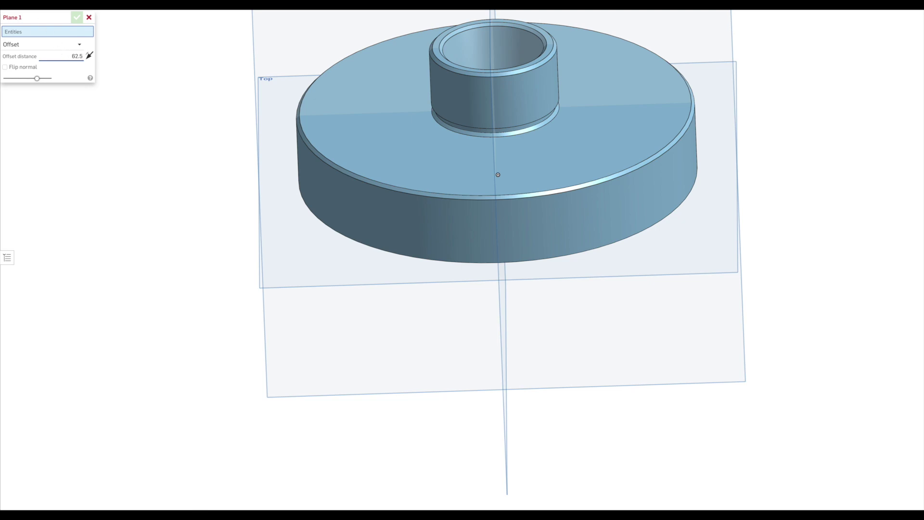
pyautogui.click(77, 19)
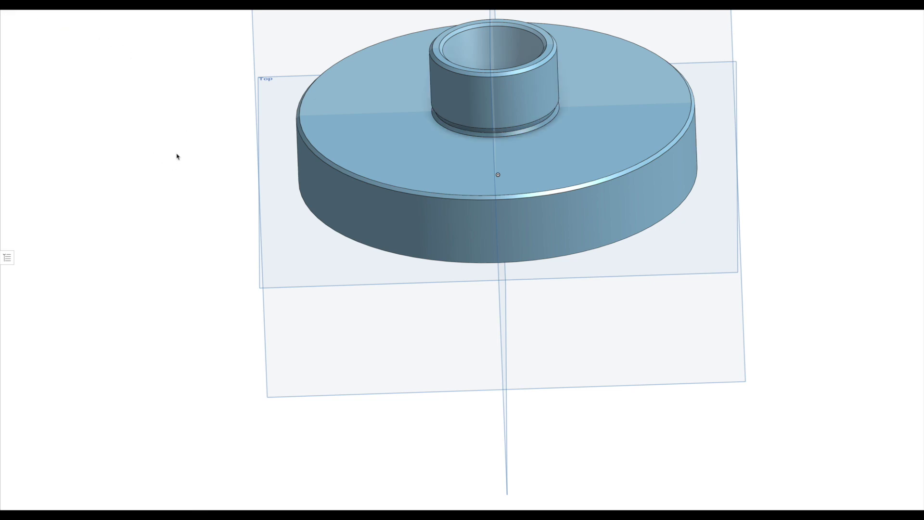
# Use the Front plane as the reference and confirm Plane 1
pyautogui.moveTo(175, 155); pyautogui.dragTo(225, 146, button='right')
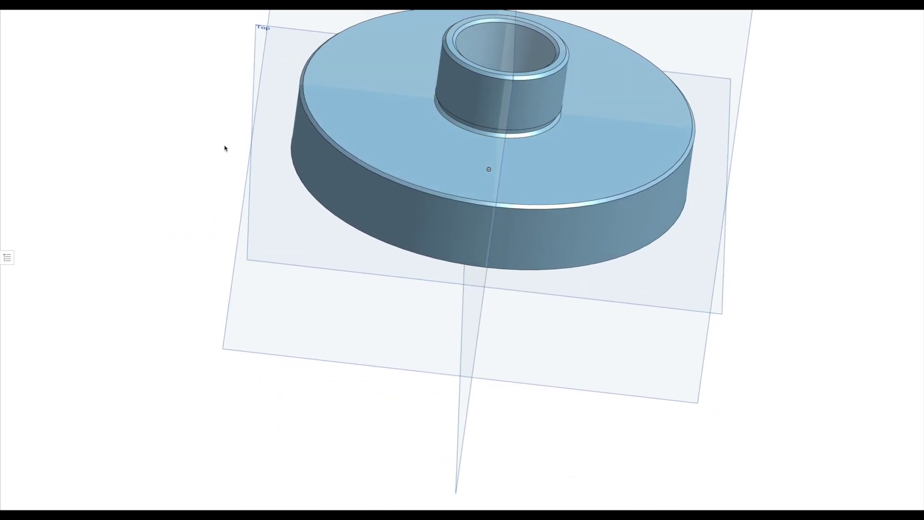
pyautogui.scroll(2, 516, 330)
pyautogui.scroll(2, 516, 330)
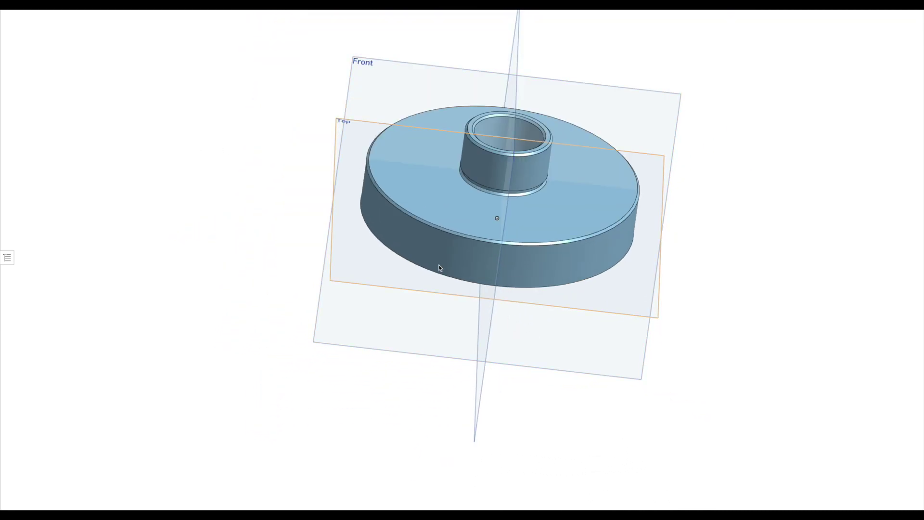
pyautogui.hotkey('shift', 'p')
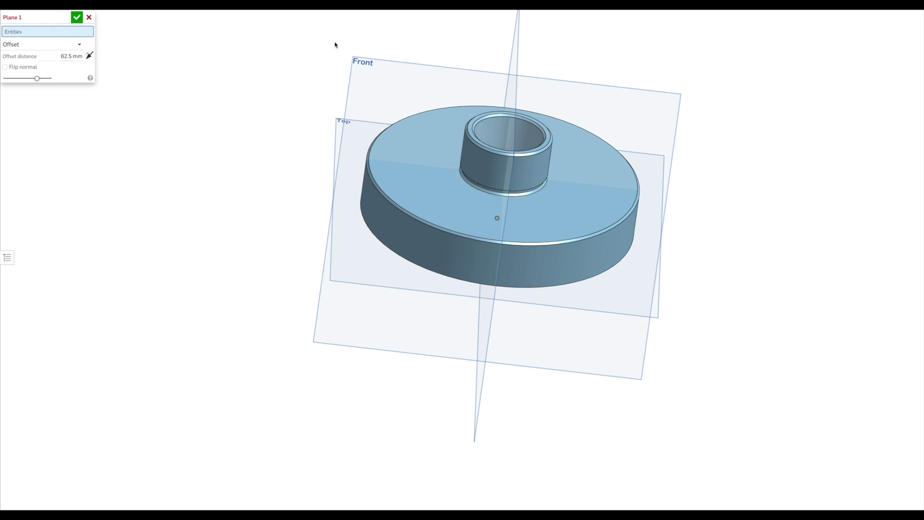
pyautogui.click(372, 77)
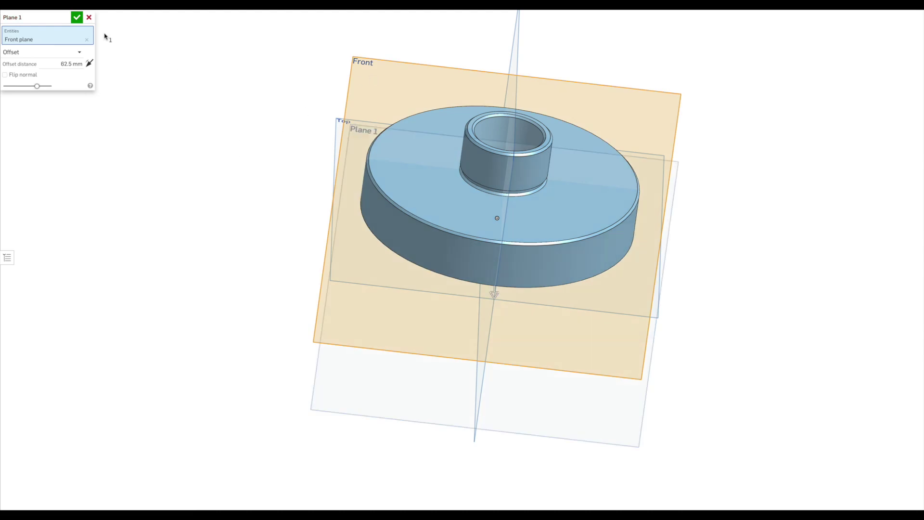
pyautogui.click(77, 17)
pyautogui.moveTo(224, 126); pyautogui.dragTo(239, 87, button='right')
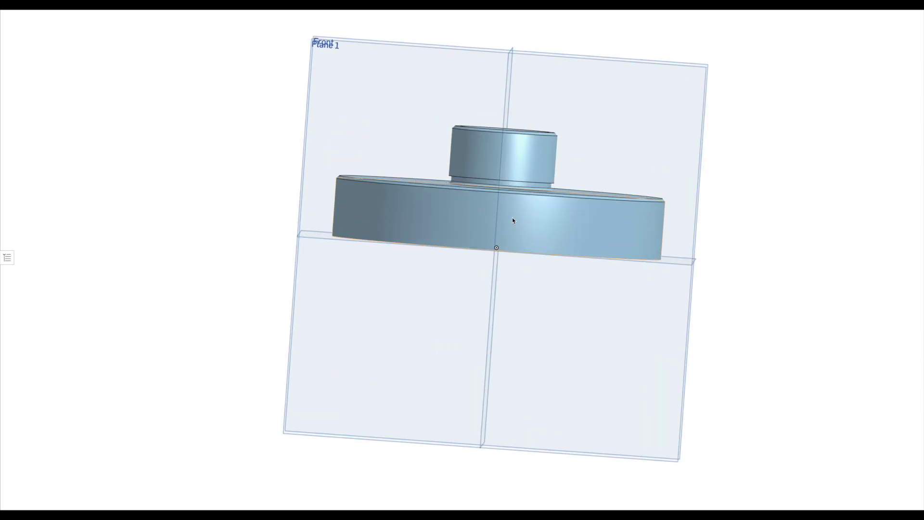
pyautogui.scroll(5, 512, 221)
# Sketch an 8 mm diameter circle on Plane 1, centred on the vertical axis
pyautogui.hotkey('shift', 's')
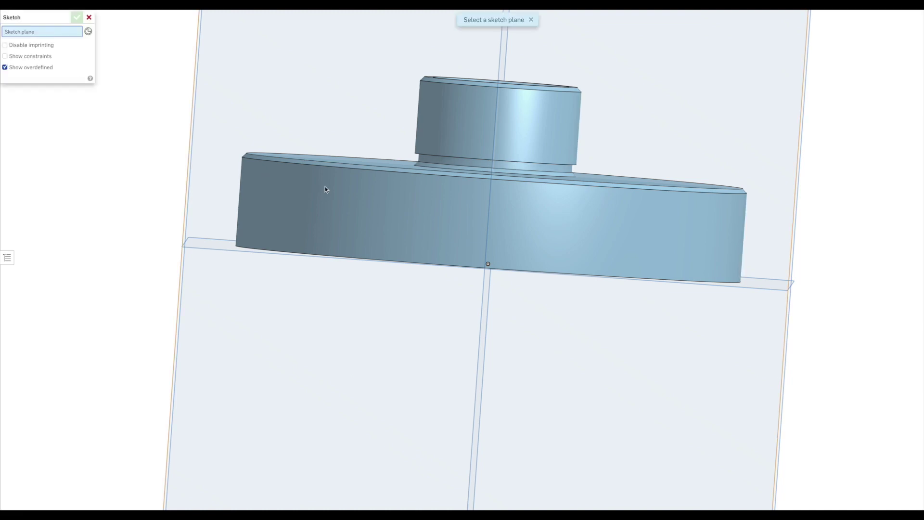
pyautogui.click(324, 105)
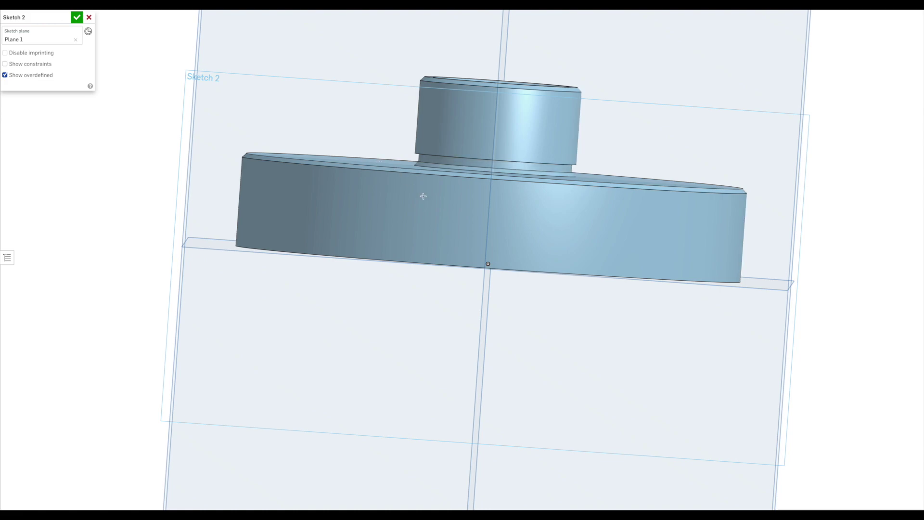
pyautogui.click(489, 216)
pyautogui.click(503, 227)
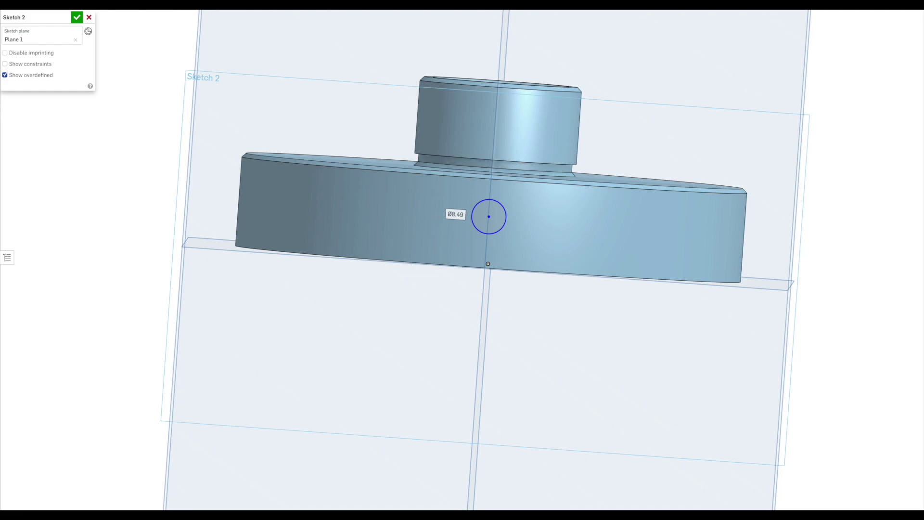
pyautogui.press('d')
pyautogui.click(506, 218)
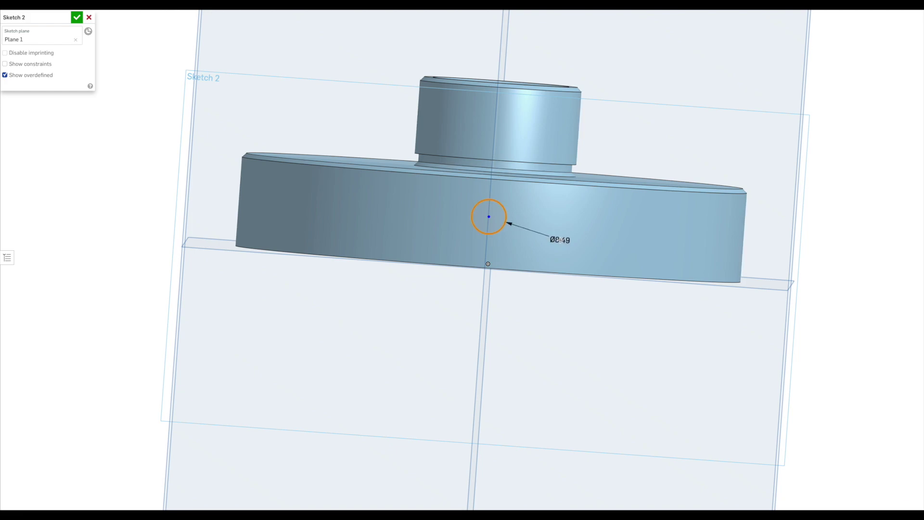
pyautogui.click(560, 237)
pyautogui.write('8')
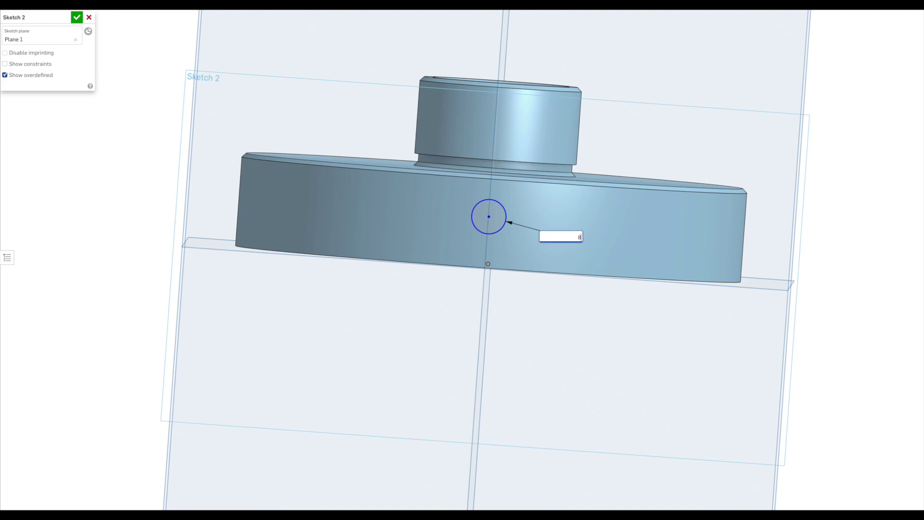
pyautogui.press('Return')
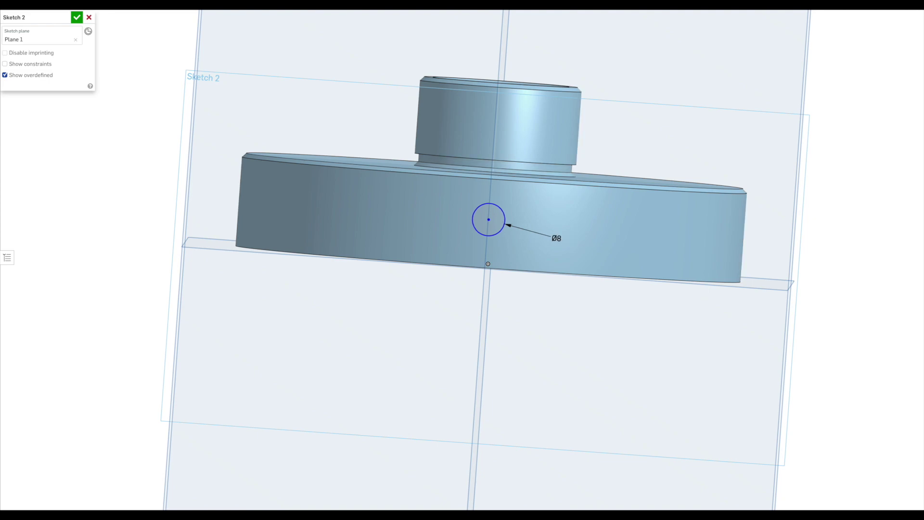
# Dimension the circle from the top and bottom edges, setting the top distance to 7.5 mm
pyautogui.click(493, 203)
pyautogui.click(549, 179)
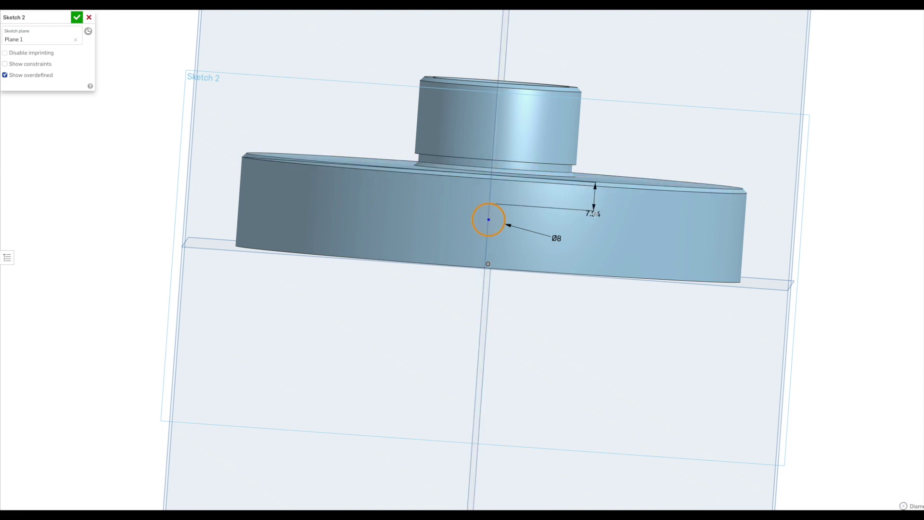
pyautogui.click(596, 220)
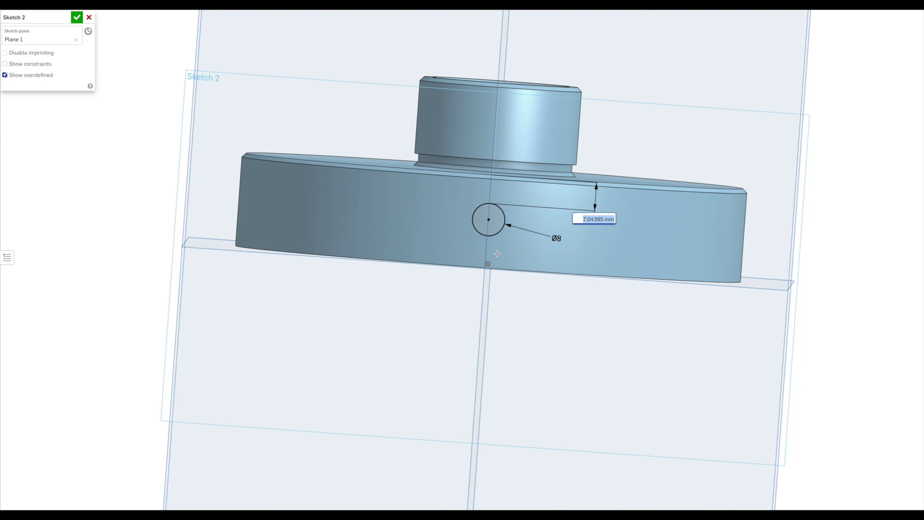
pyautogui.press('Return')
pyautogui.click(488, 236)
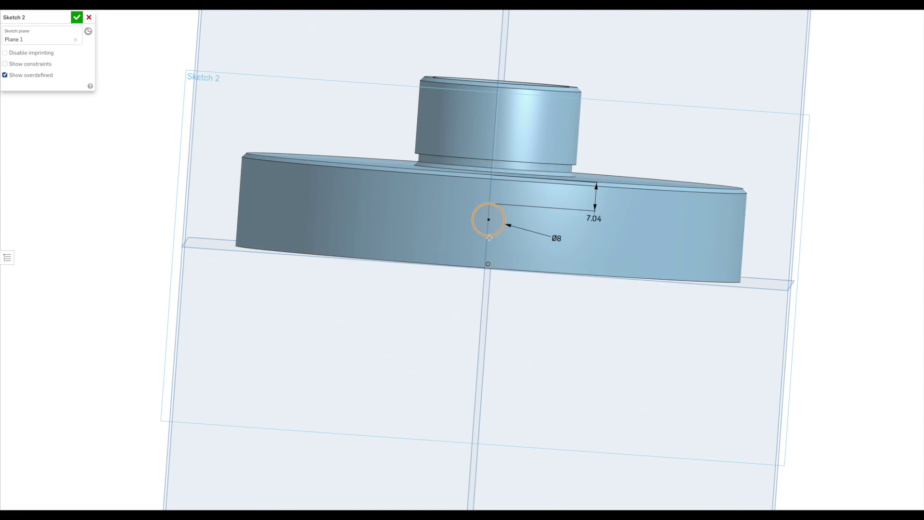
pyautogui.click(482, 264)
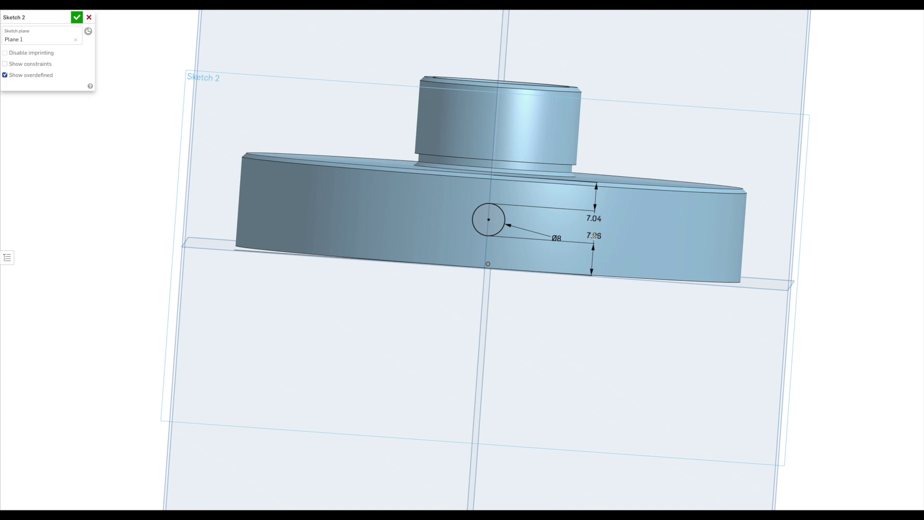
pyautogui.click(594, 237)
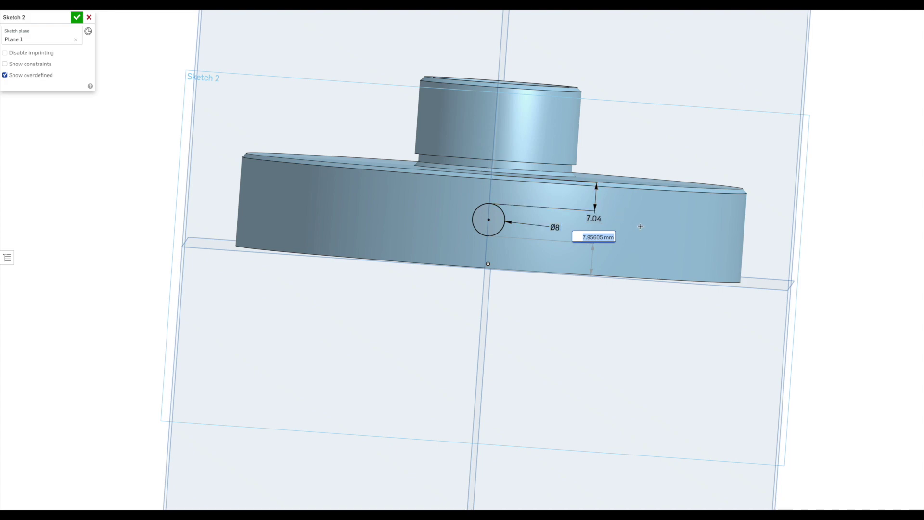
pyautogui.press('Return')
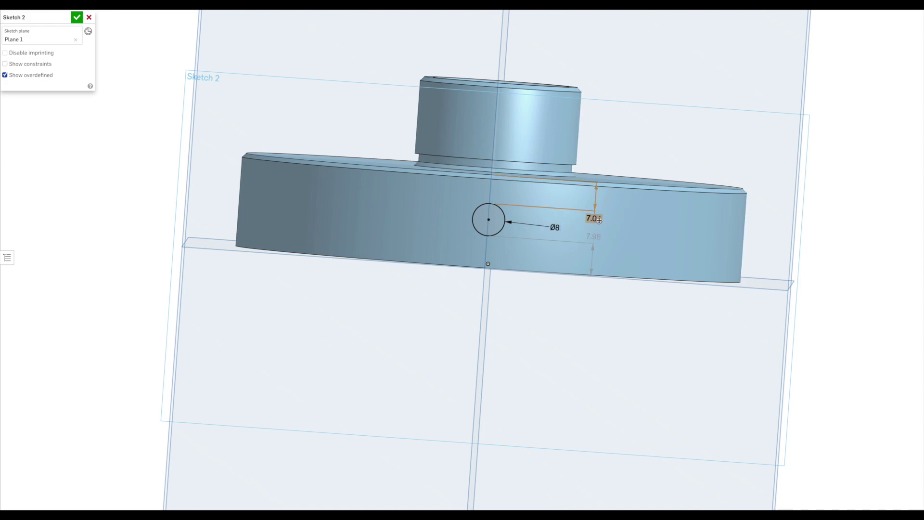
pyautogui.doubleClick(593, 218)
pyautogui.write('7.5')
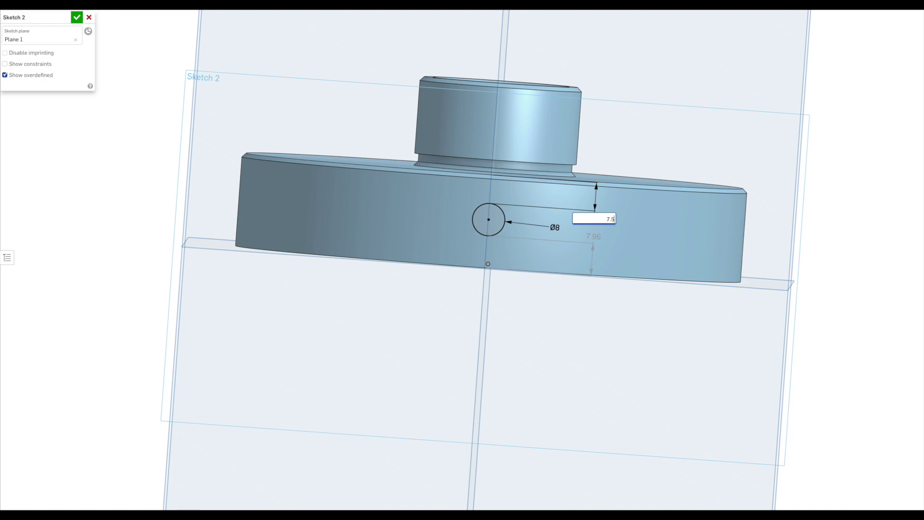
pyautogui.press('Return')
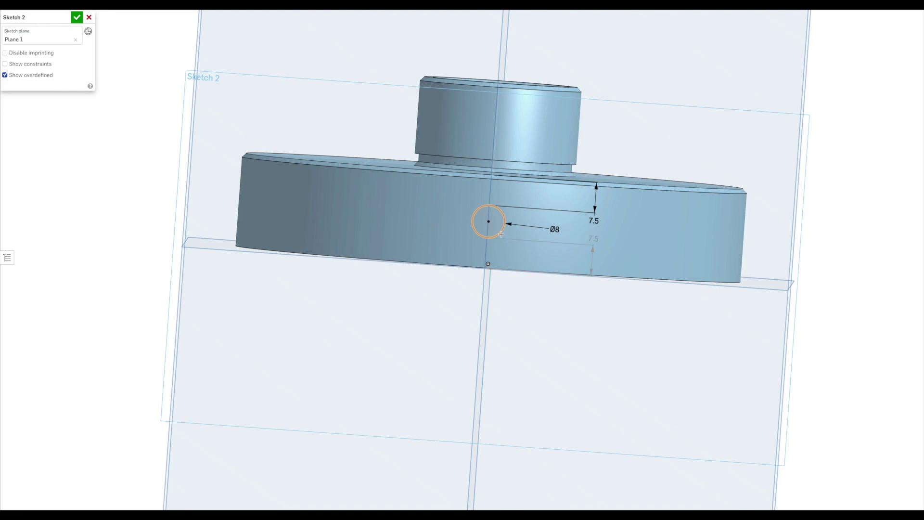
pyautogui.click(75, 19)
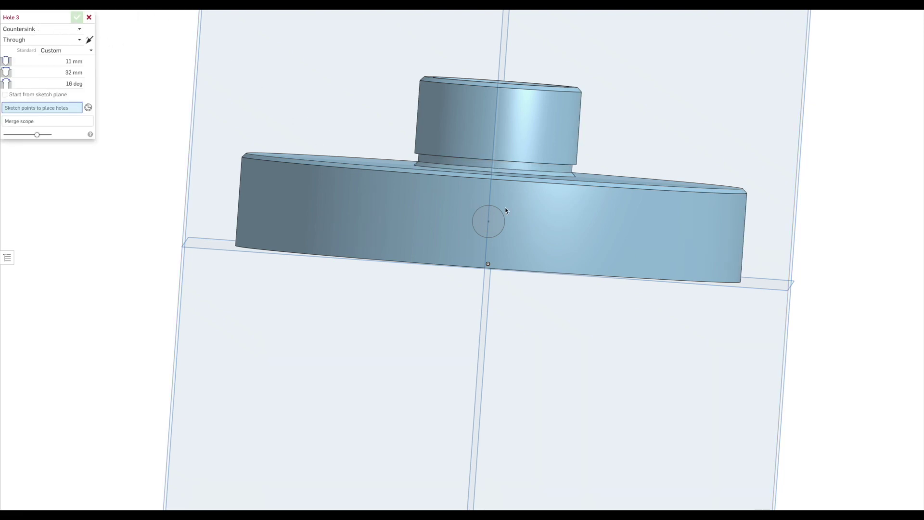
# Locate the new hole at the 8 mm circle's centre
pyautogui.click(89, 108)
pyautogui.click(493, 235)
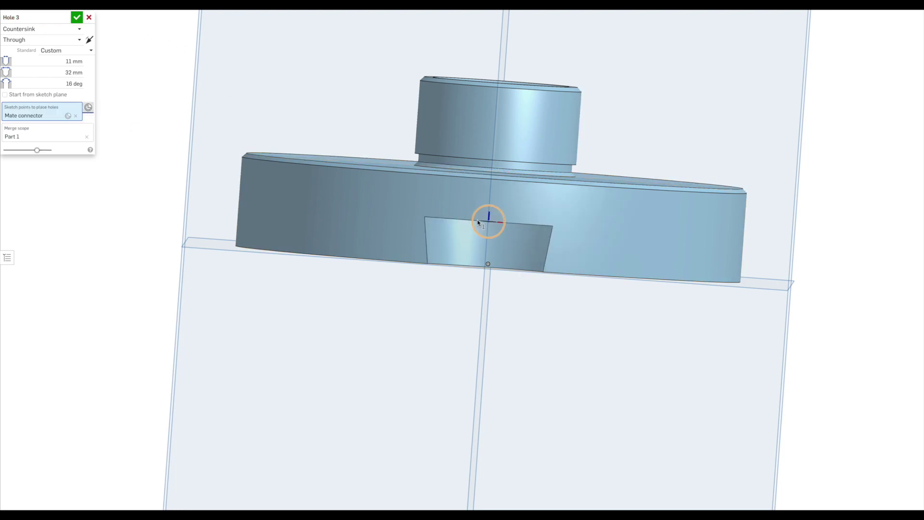
pyautogui.moveTo(478, 222); pyautogui.dragTo(602, 225, button='right')
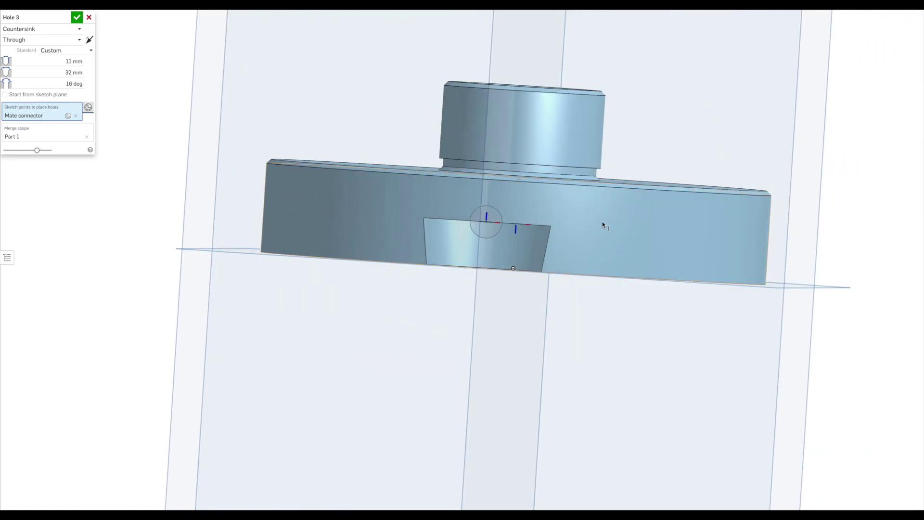
pyautogui.click(76, 115)
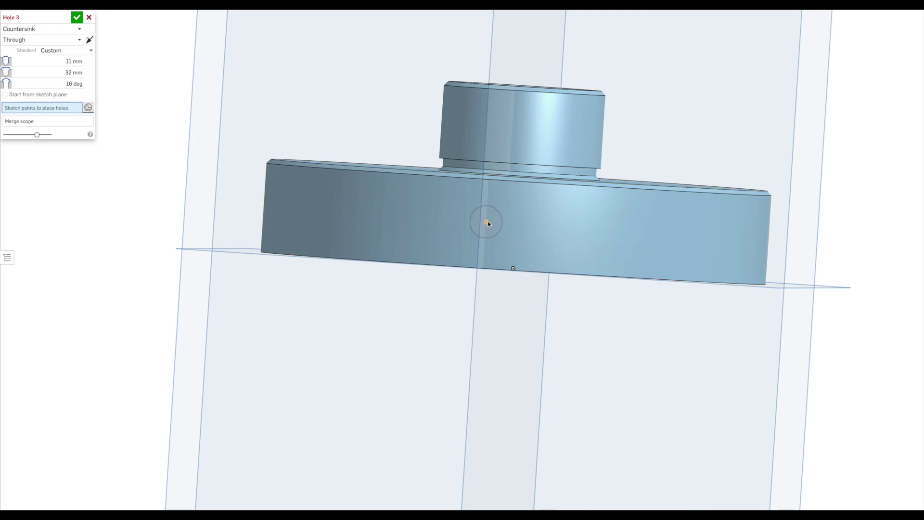
pyautogui.moveTo(486, 223)
pyautogui.click(486, 224)
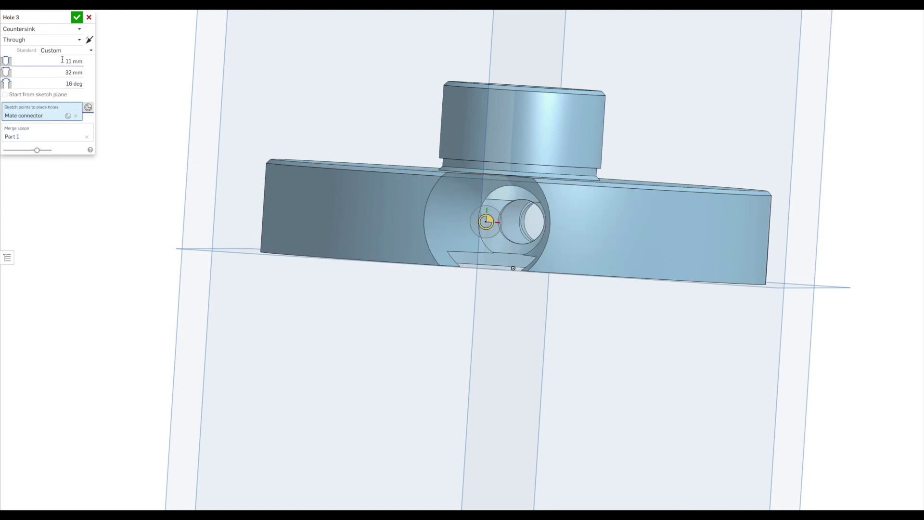
# Make the hole Blind and switch it to the ISO standard
pyautogui.click(80, 39)
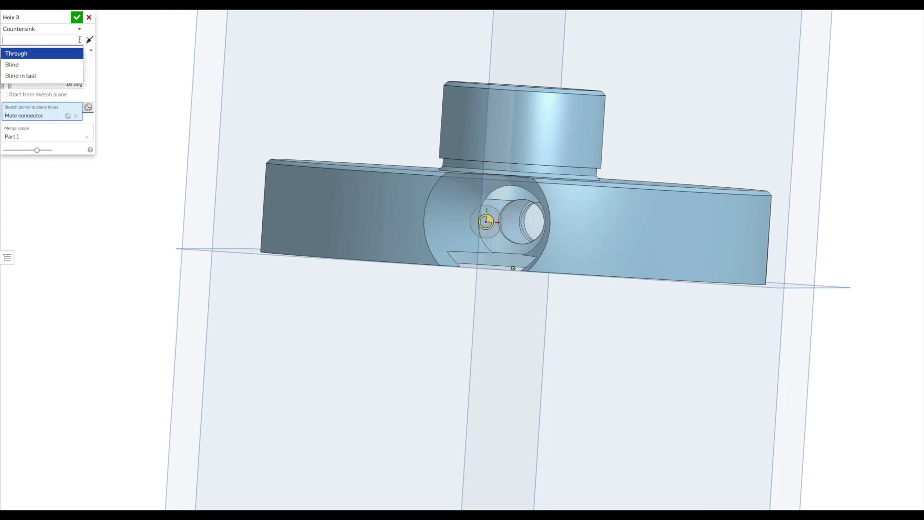
pyautogui.click(27, 66)
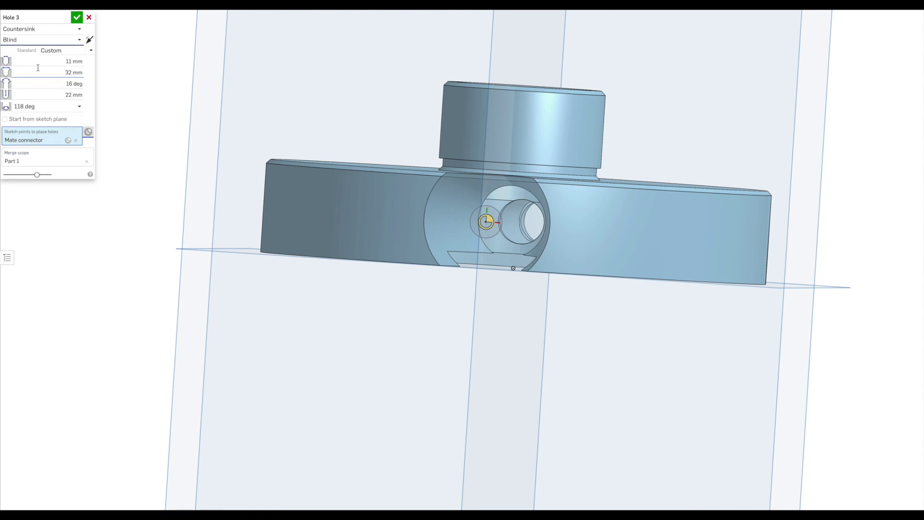
pyautogui.click(91, 51)
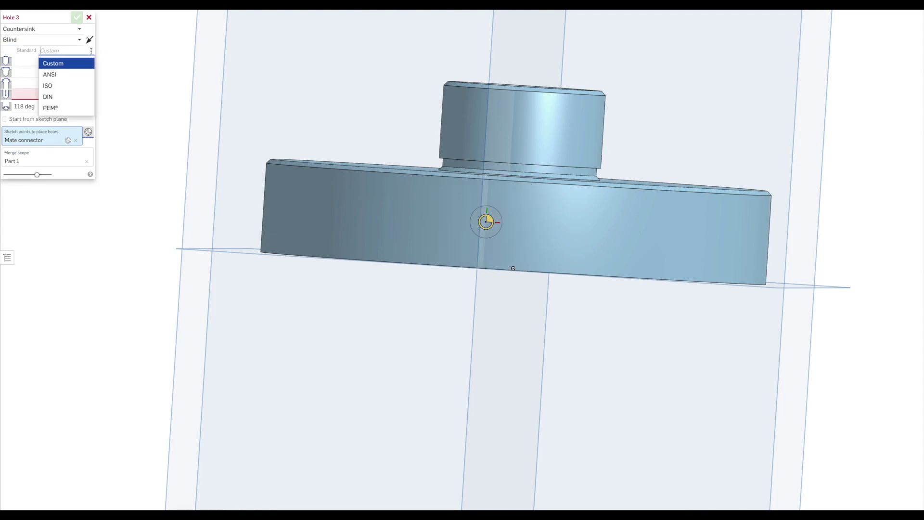
pyautogui.click(50, 87)
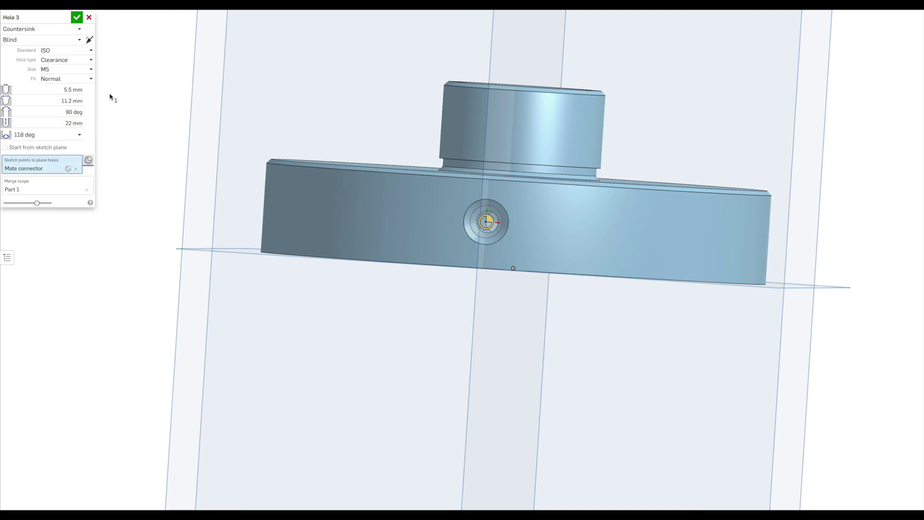
pyautogui.moveTo(132, 99)
pyautogui.mouseDown(button='right')
pyautogui.moveTo(110, 99)
pyautogui.moveTo(128, 128)
pyautogui.moveTo(137, 102)
pyautogui.mouseUp(button='right')
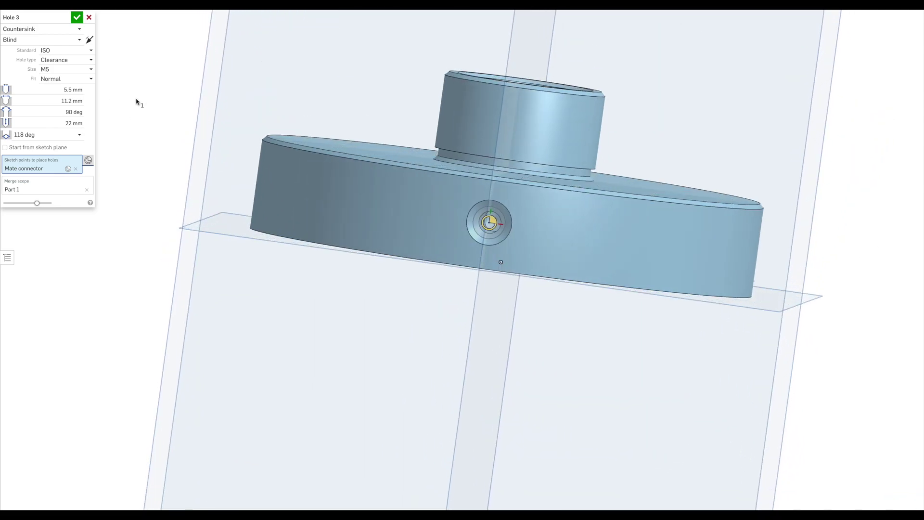
# Set the radial hole diameter to 8 mm
pyautogui.click(74, 115)
pyautogui.click(75, 90)
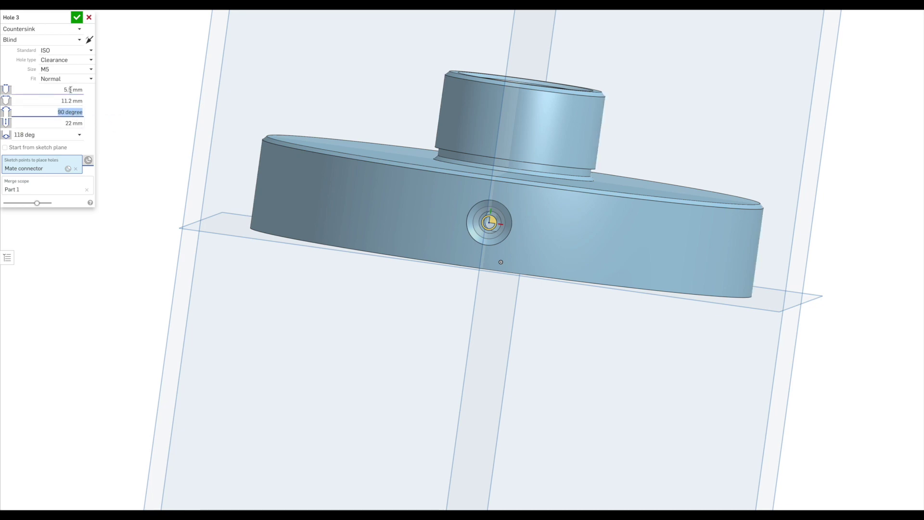
pyautogui.click(72, 90)
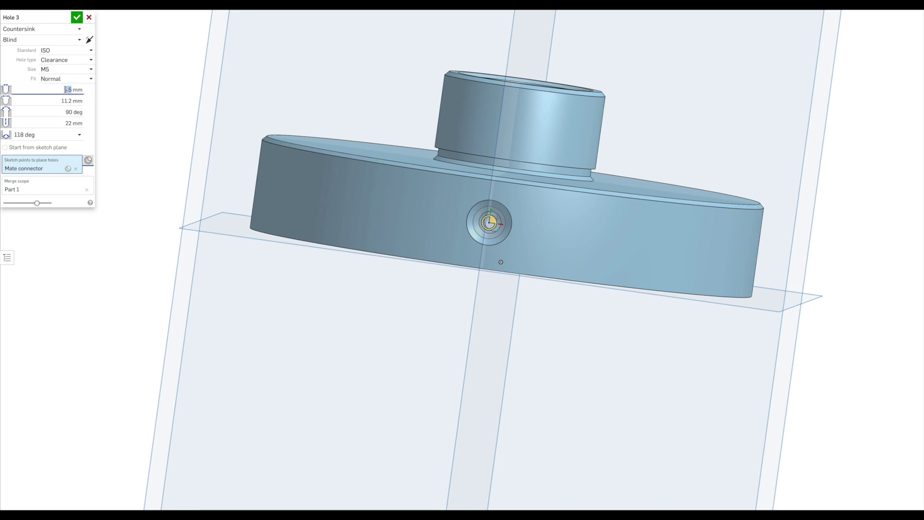
pyautogui.write('8')
pyautogui.press('Tab')
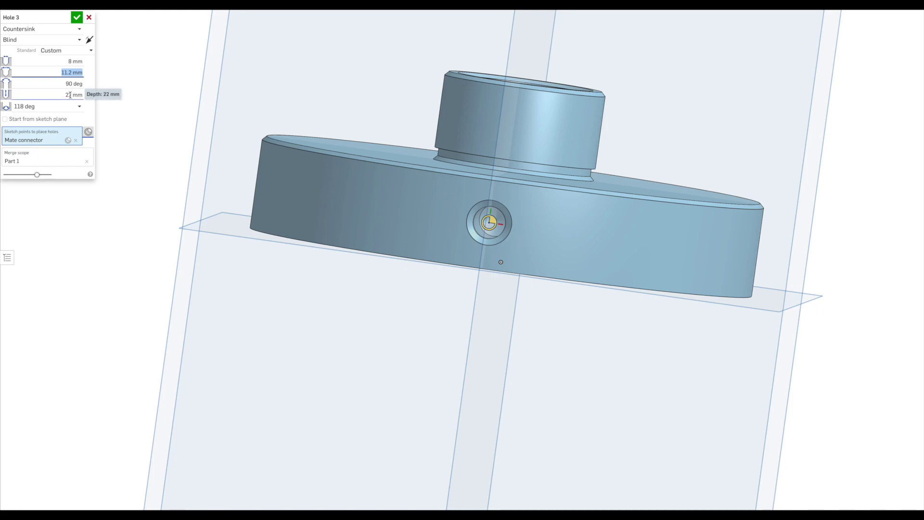
pyautogui.moveTo(138, 137); pyautogui.dragTo(118, 144, button='right')
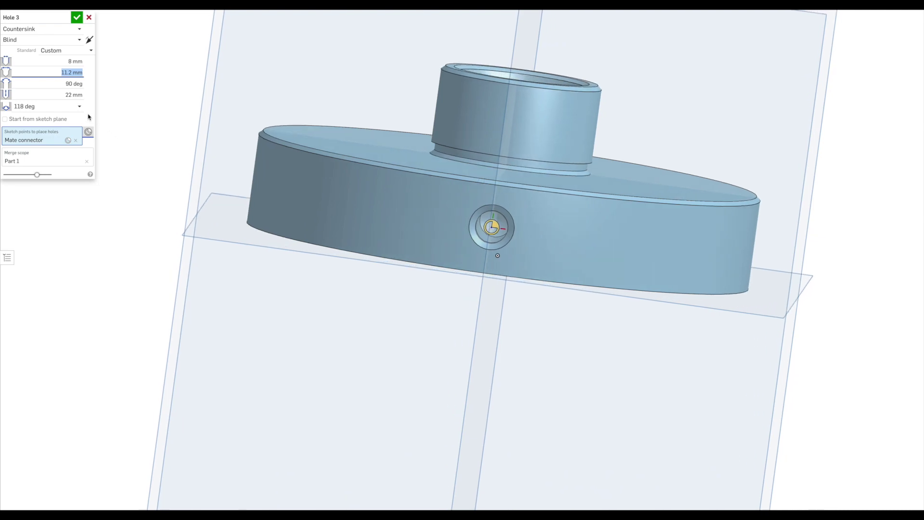
# Set 40 mm depth, 45° countersink angle and 10 mm countersink diameter, then commit Hole 3
pyautogui.click(70, 94)
pyautogui.doubleClick(67, 95)
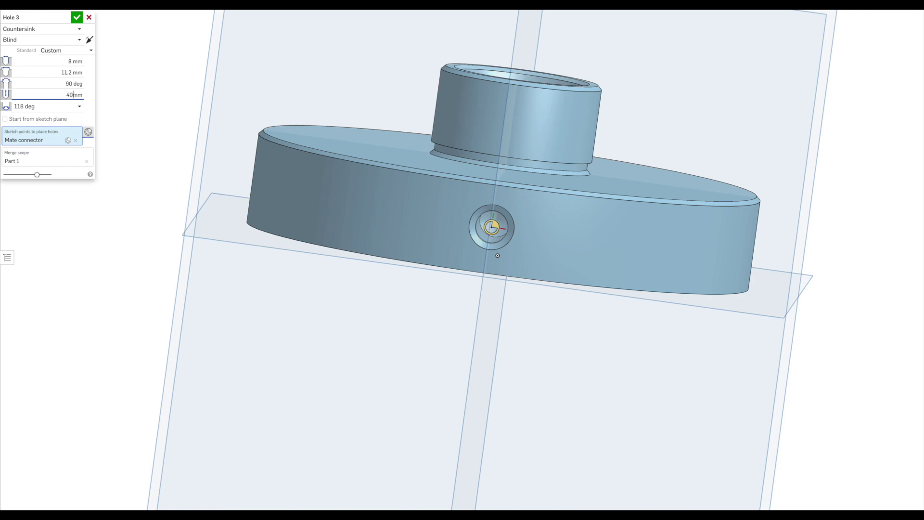
pyautogui.click(69, 83)
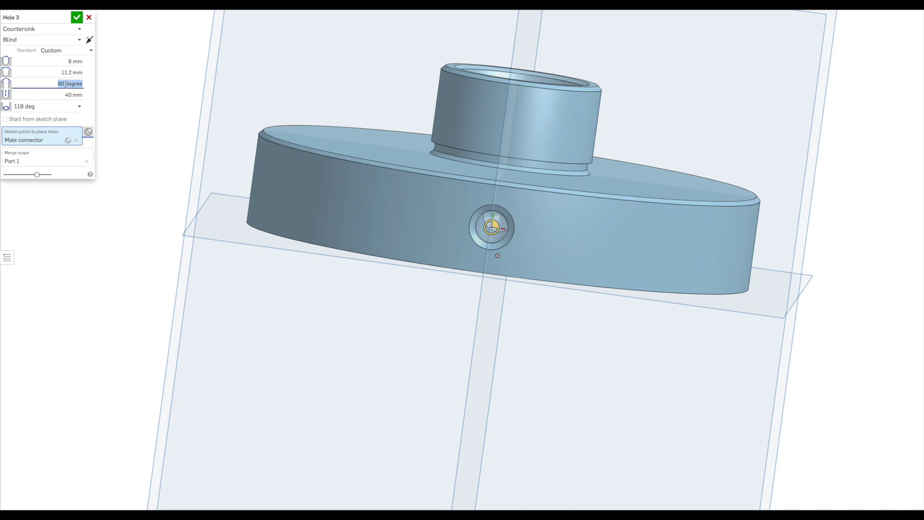
pyautogui.click(66, 84)
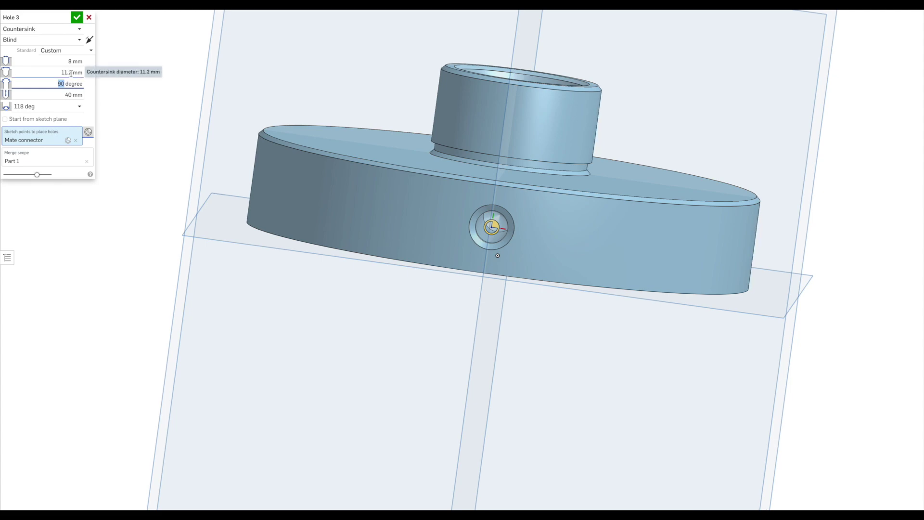
pyautogui.write('45')
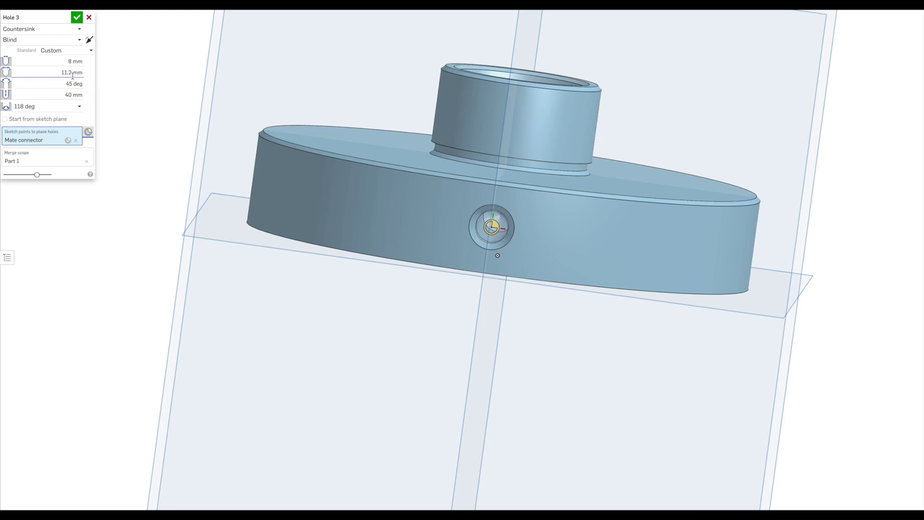
pyautogui.click(68, 72)
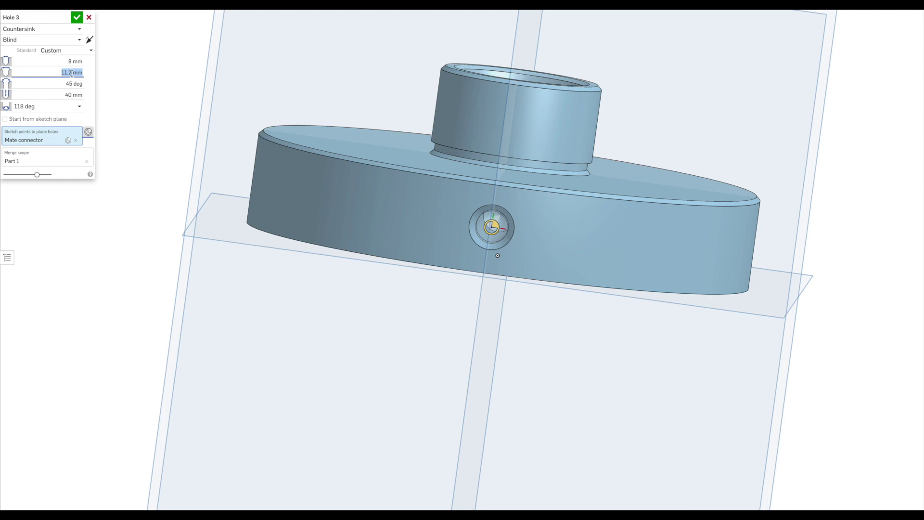
pyautogui.write('10')
pyautogui.press('Return')
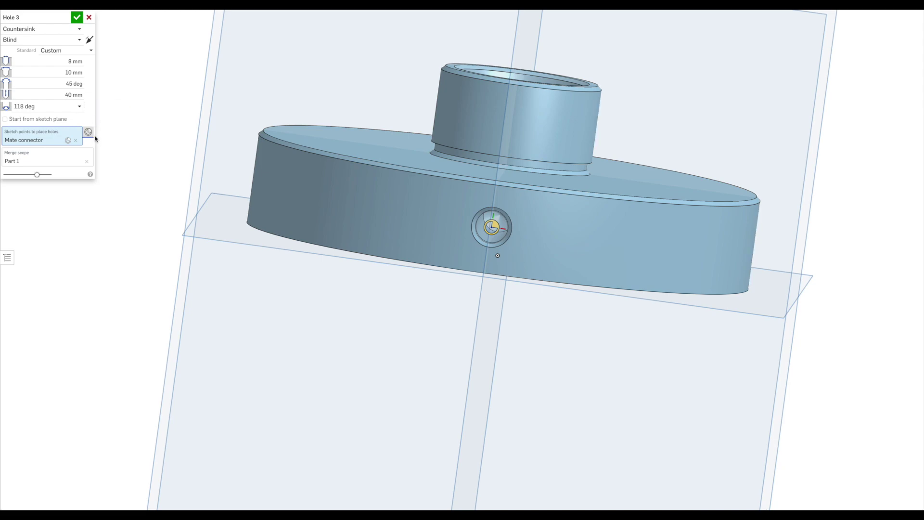
pyautogui.click(77, 18)
# Hide all reference planes and orbit the isometric view to reveal the countersunk radial hole in the flange side
pyautogui.moveTo(321, 152); pyautogui.dragTo(303, 158, button='right')
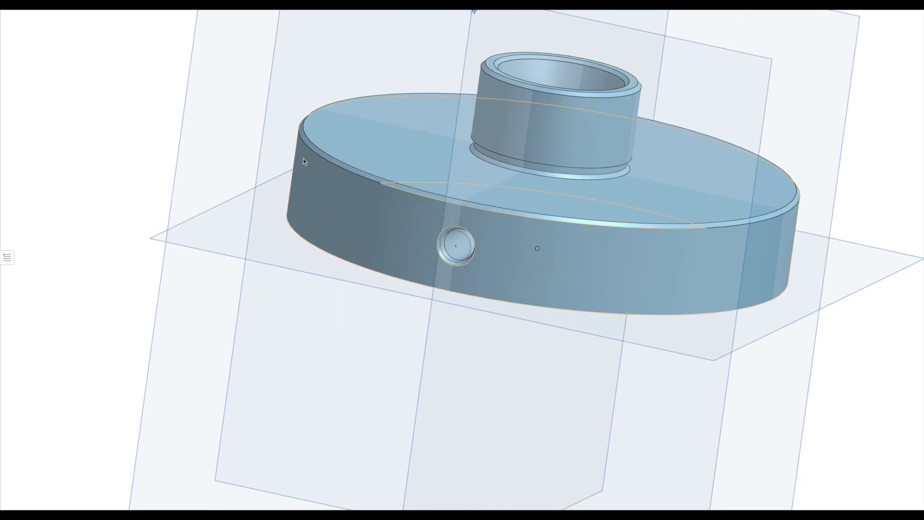
pyautogui.press('p')
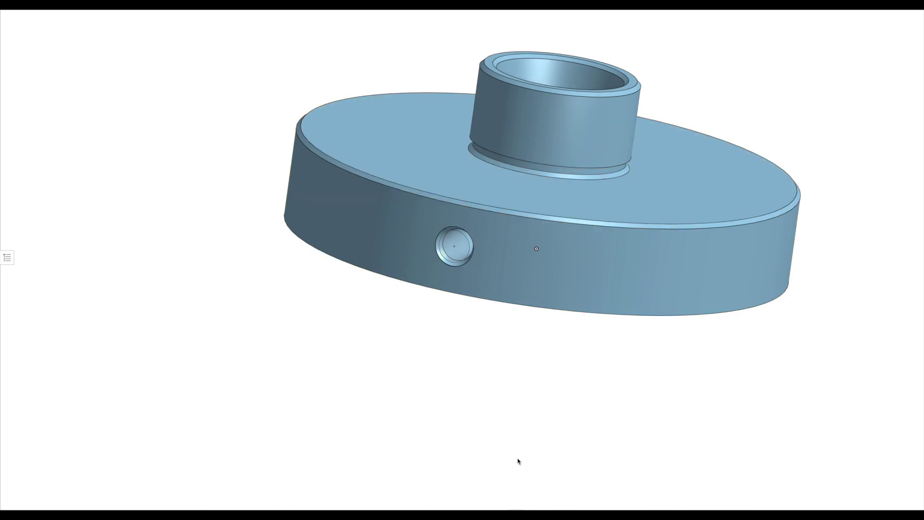
pyautogui.scroll(-2, 532, 427)
pyautogui.scroll(-2, 533, 427)
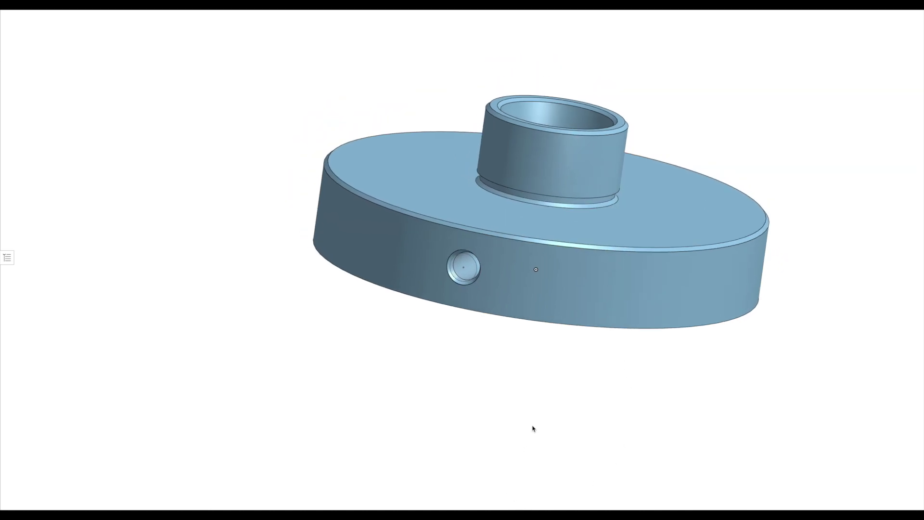
pyautogui.rightClick(577, 391)
pyautogui.hotkey('shift', '7')
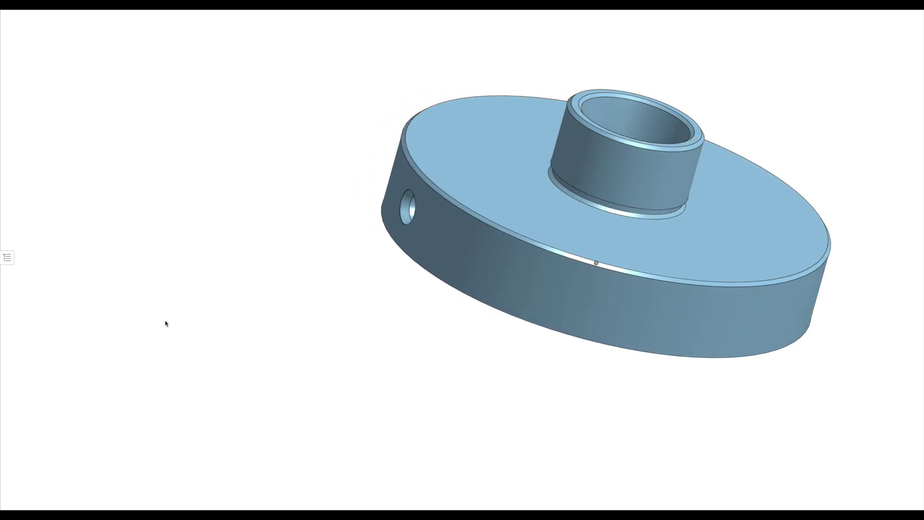
pyautogui.moveTo(165, 322); pyautogui.dragTo(194, 322, button='right')
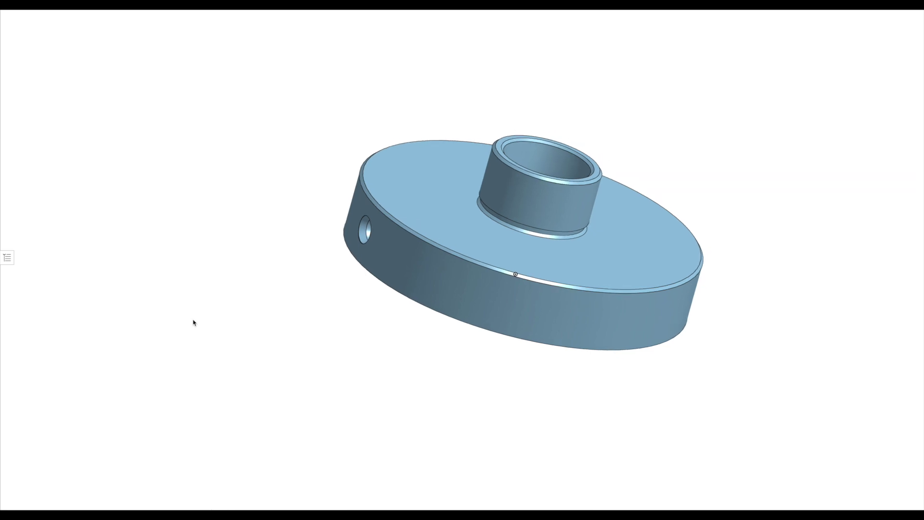